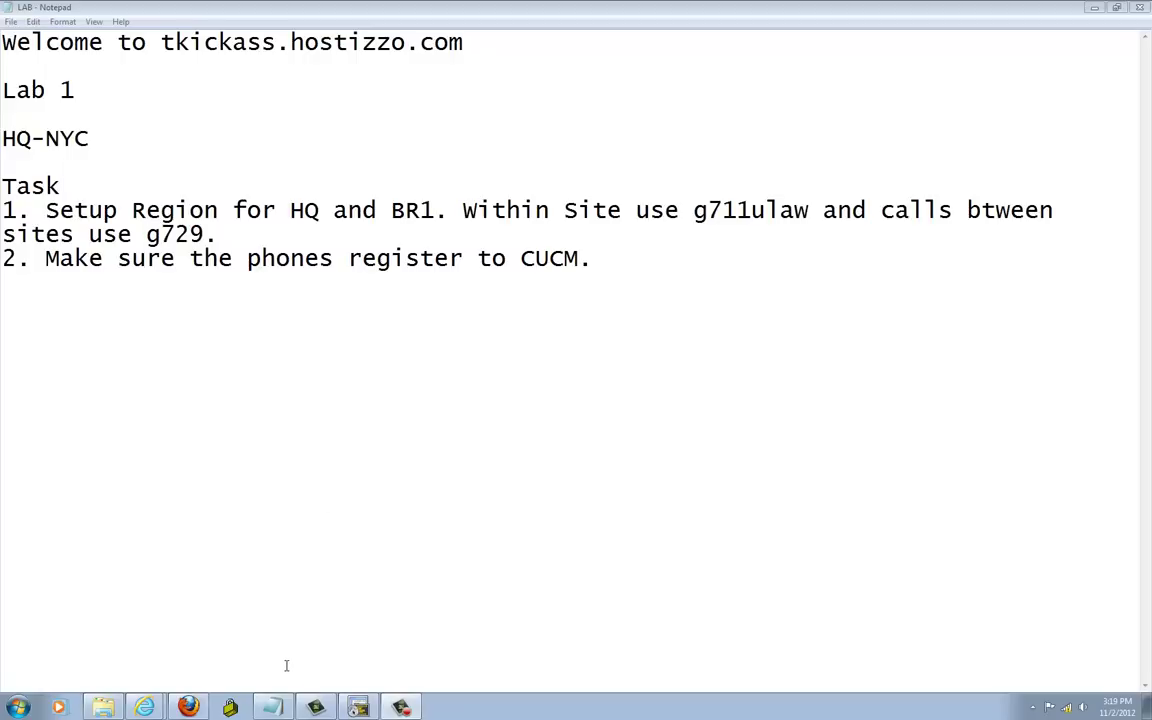
# Switch to Cisco Unified CM Administration in Firefox, rename the Default region to HQ and save it.
pyautogui.click(188, 707)
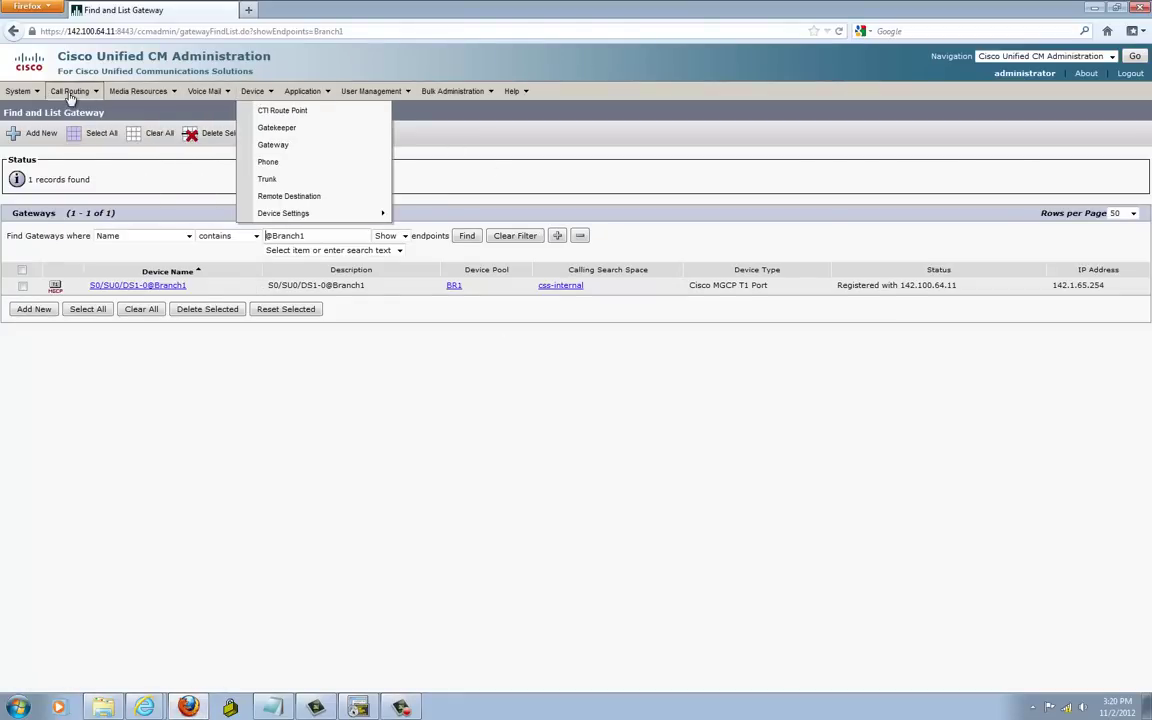
pyautogui.moveTo(34, 93)
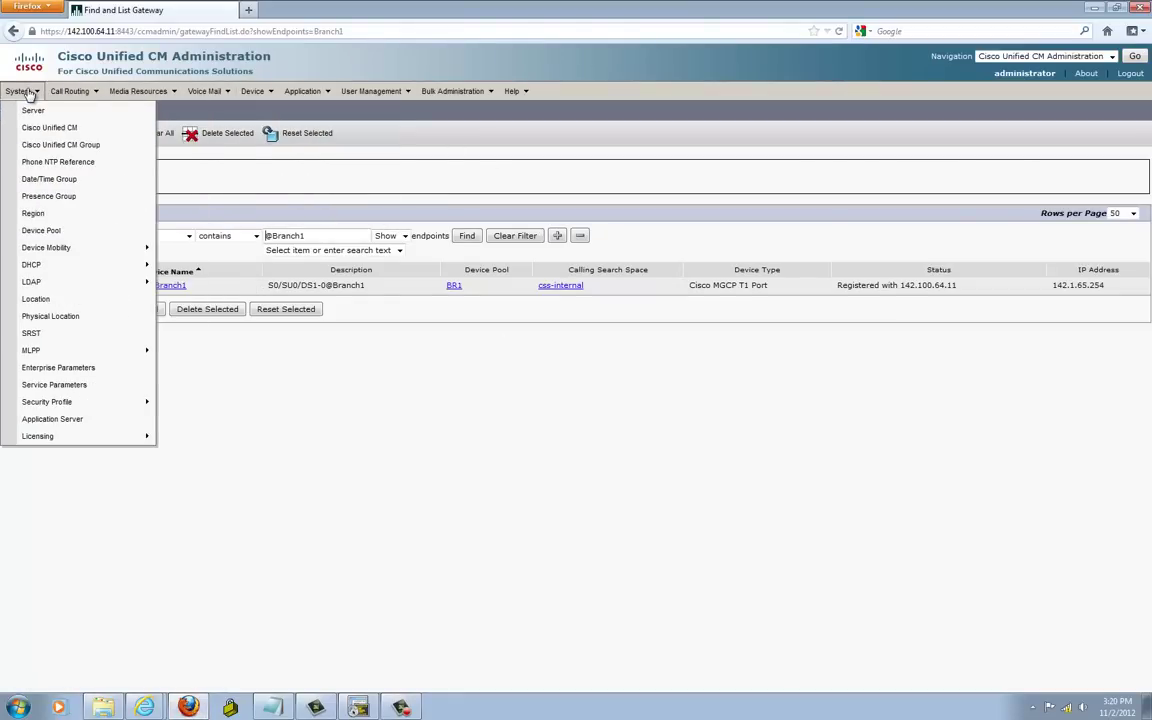
pyautogui.click(50, 216)
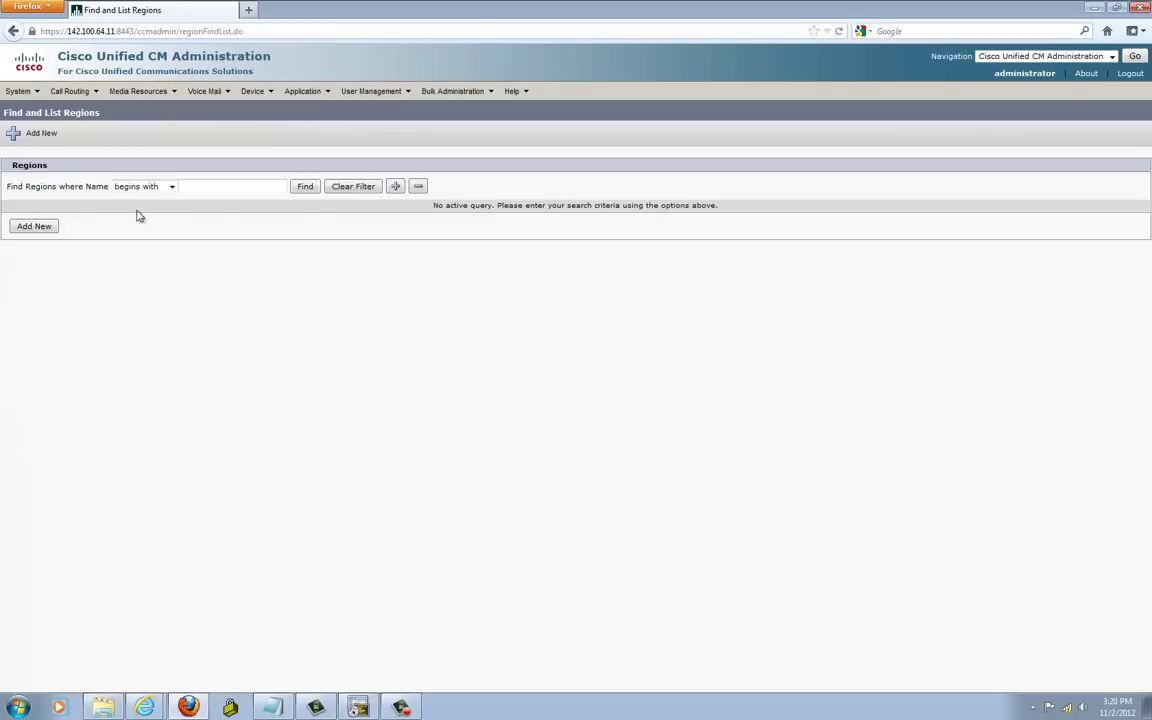
pyautogui.click(308, 189)
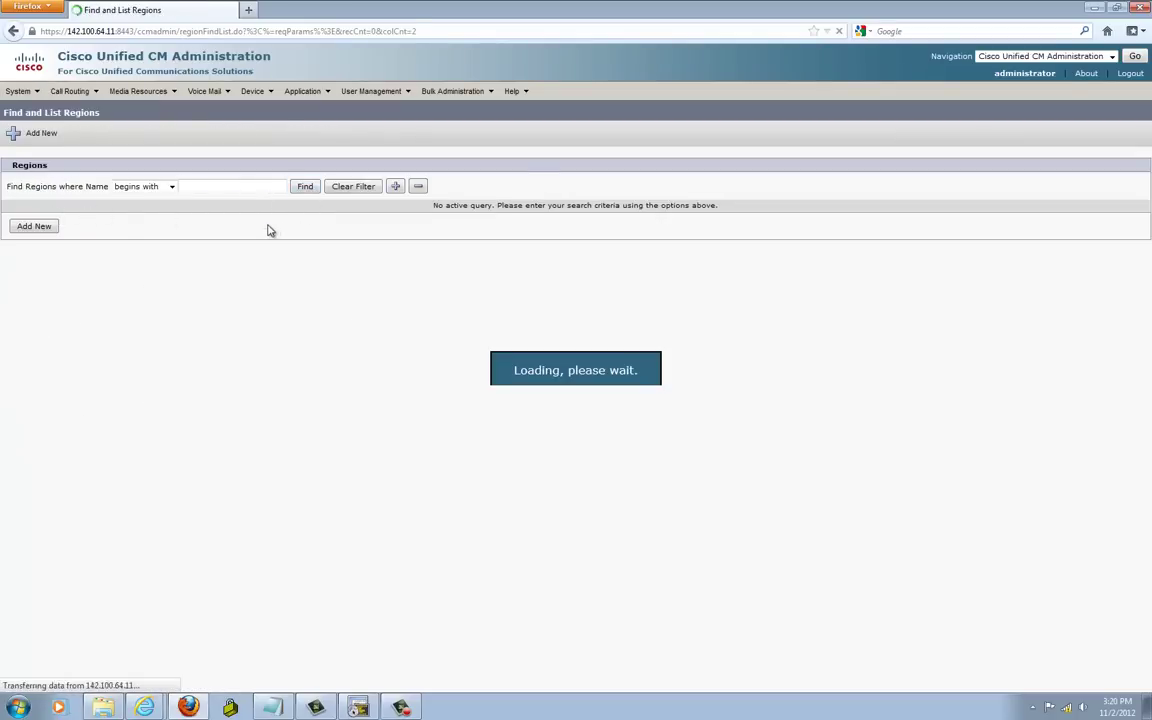
pyautogui.click(433, 273)
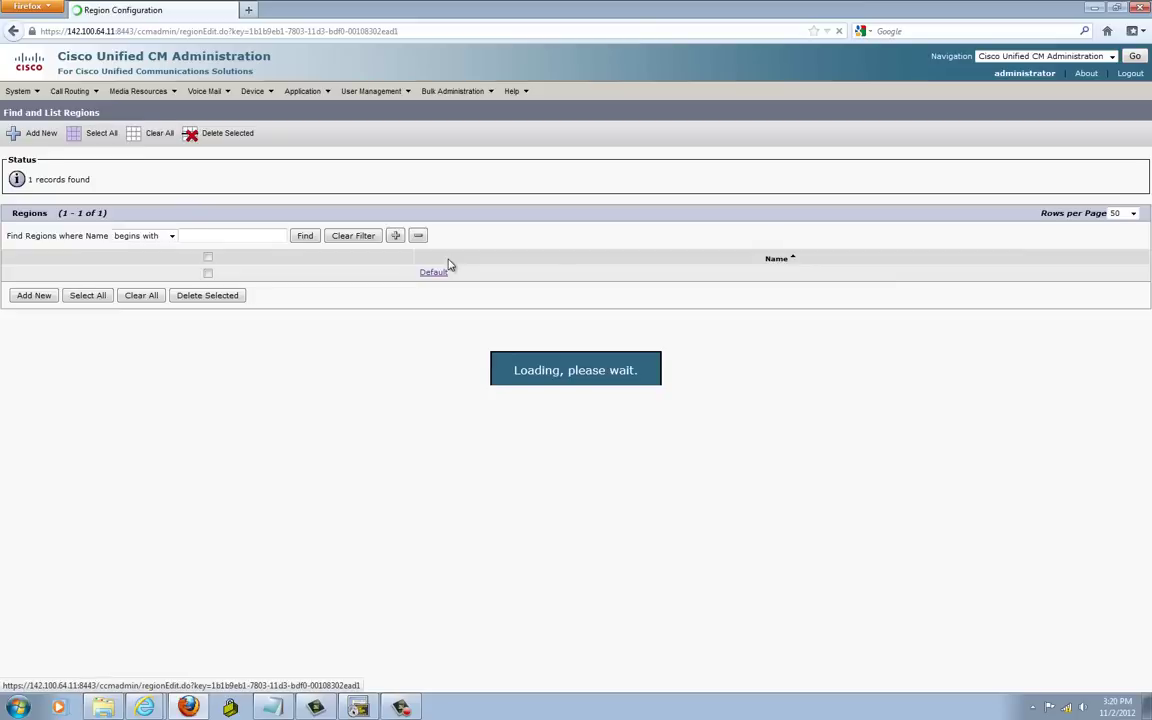
pyautogui.moveTo(77, 184); pyautogui.dragTo(3, 192)
pyautogui.write('HQ')
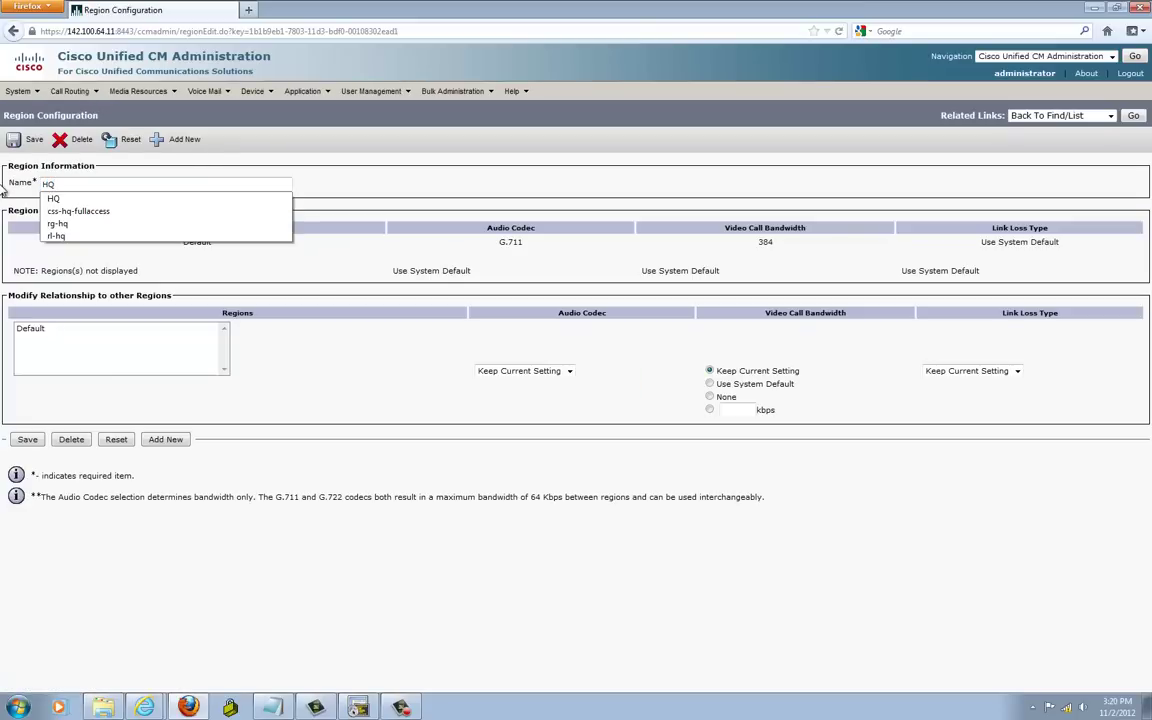
pyautogui.click(336, 252)
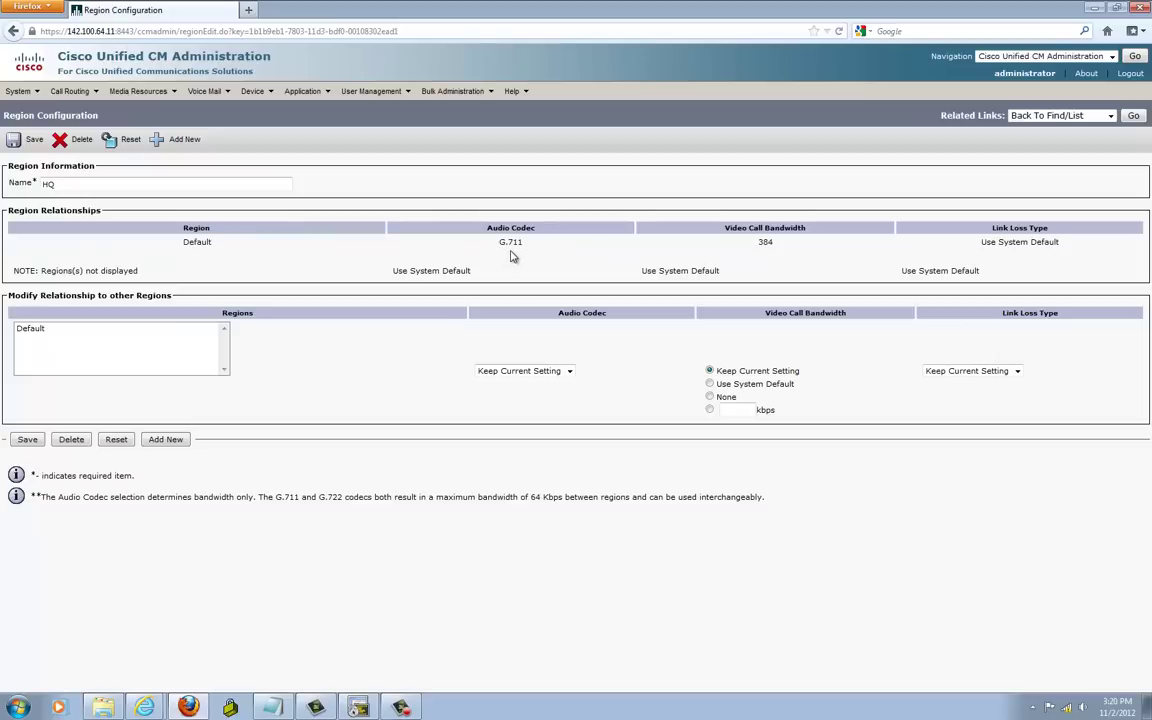
pyautogui.click(27, 441)
pyautogui.click(743, 304)
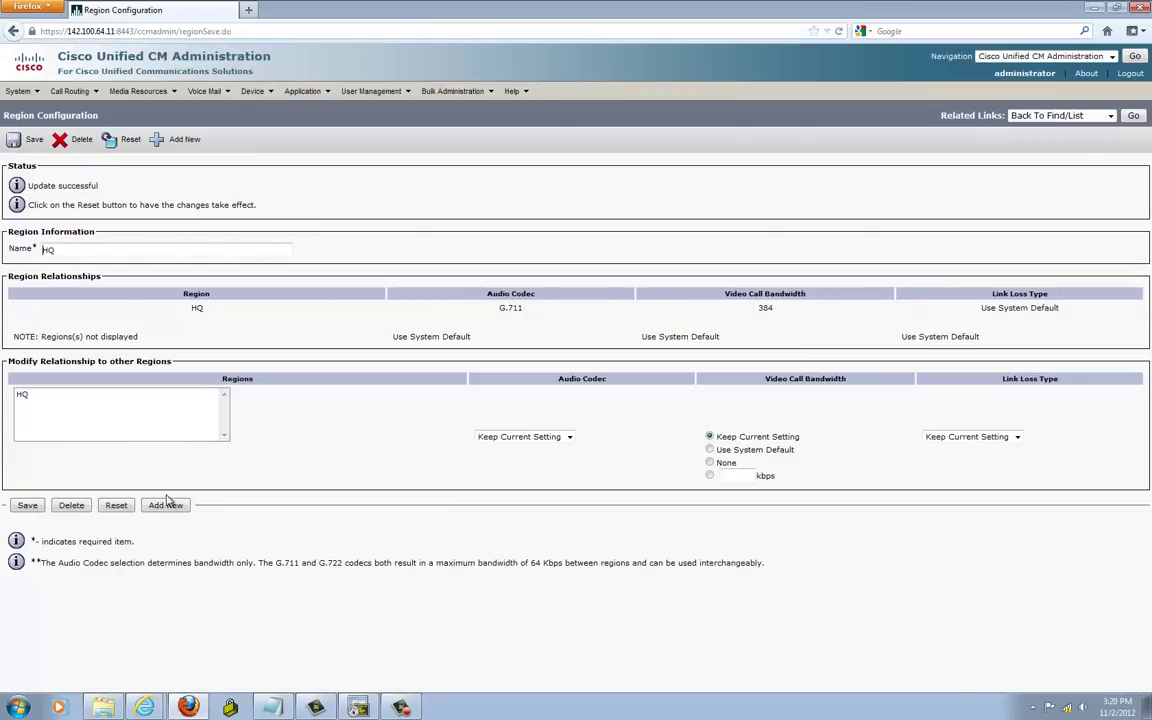
# Add a new region named BR1 and save it.
pyautogui.click(165, 506)
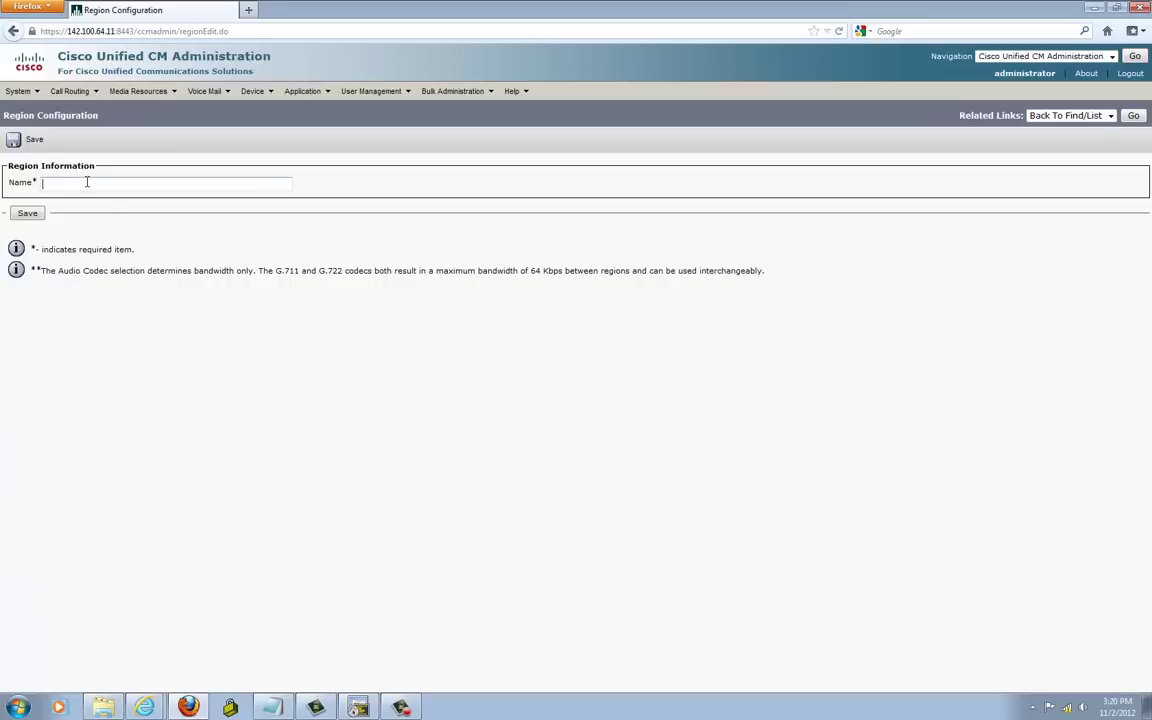
pyautogui.click(87, 182)
pyautogui.write('BR')
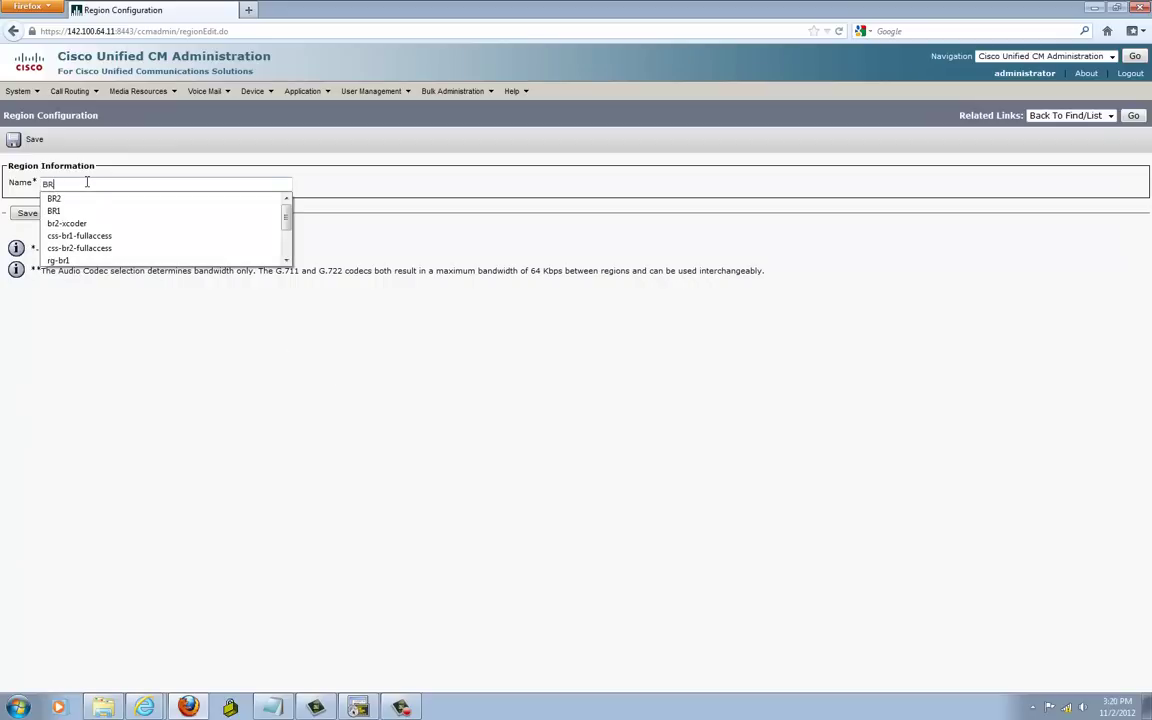
pyautogui.write('1')
pyautogui.click(111, 255)
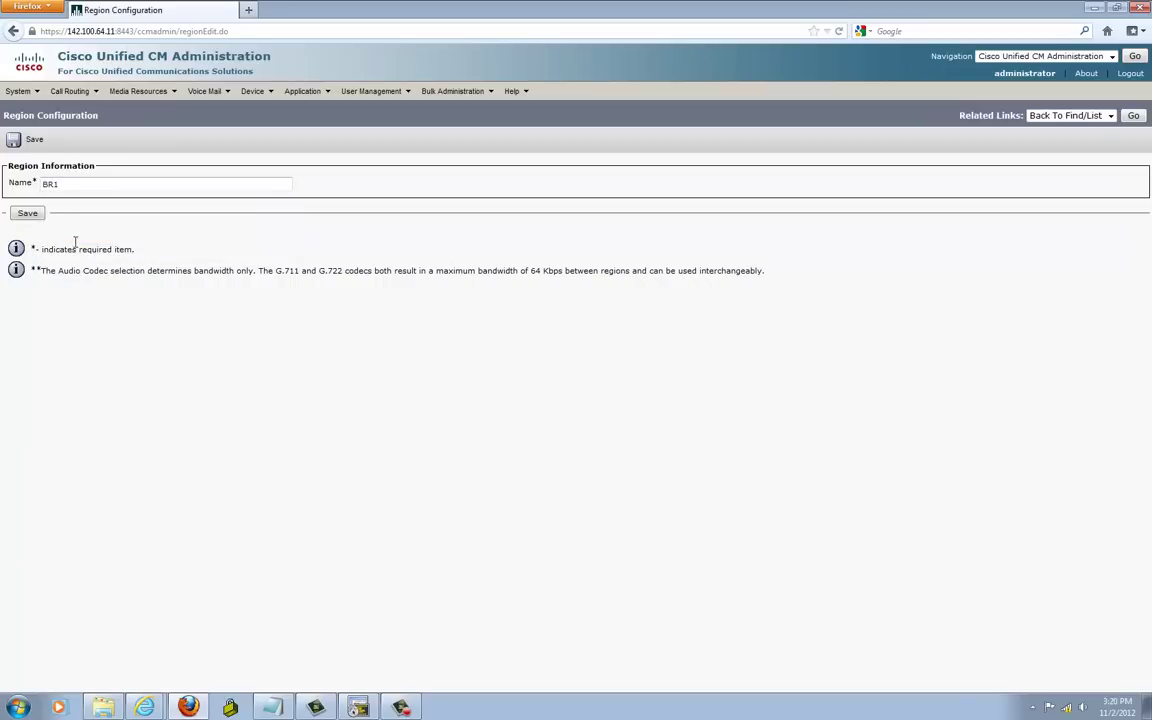
pyautogui.click(30, 214)
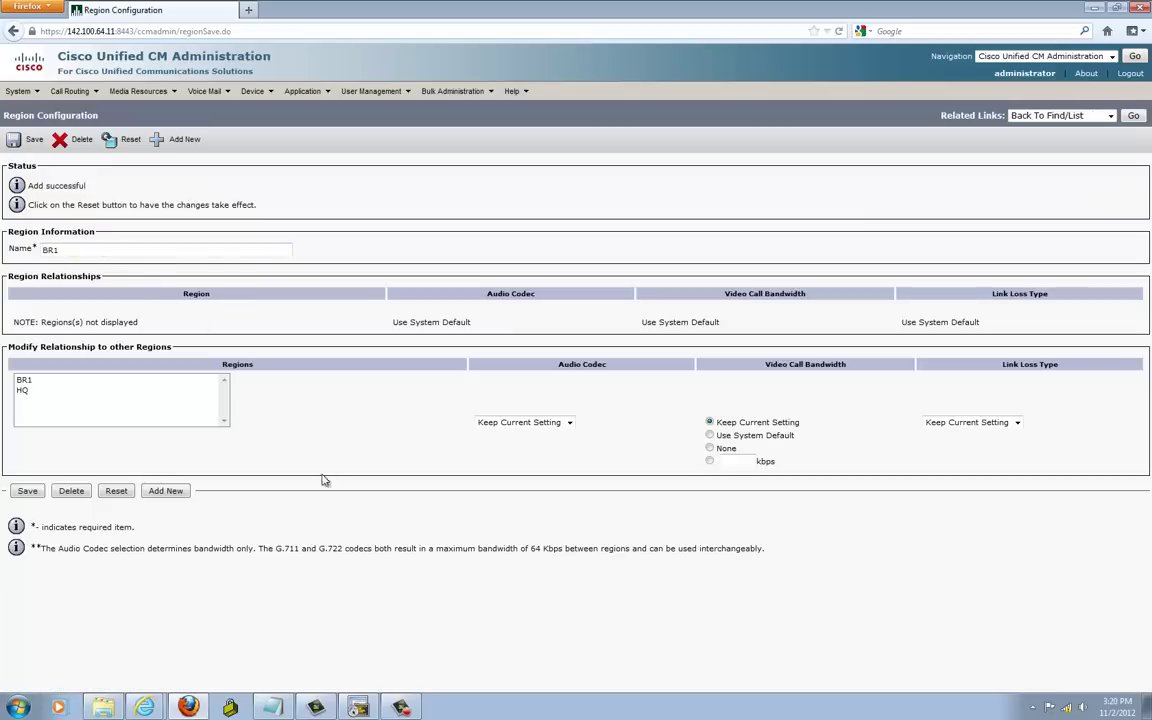
# Set the audio codec for the BR1 region's relationship with itself to G.729 and save.
pyautogui.click(38, 381)
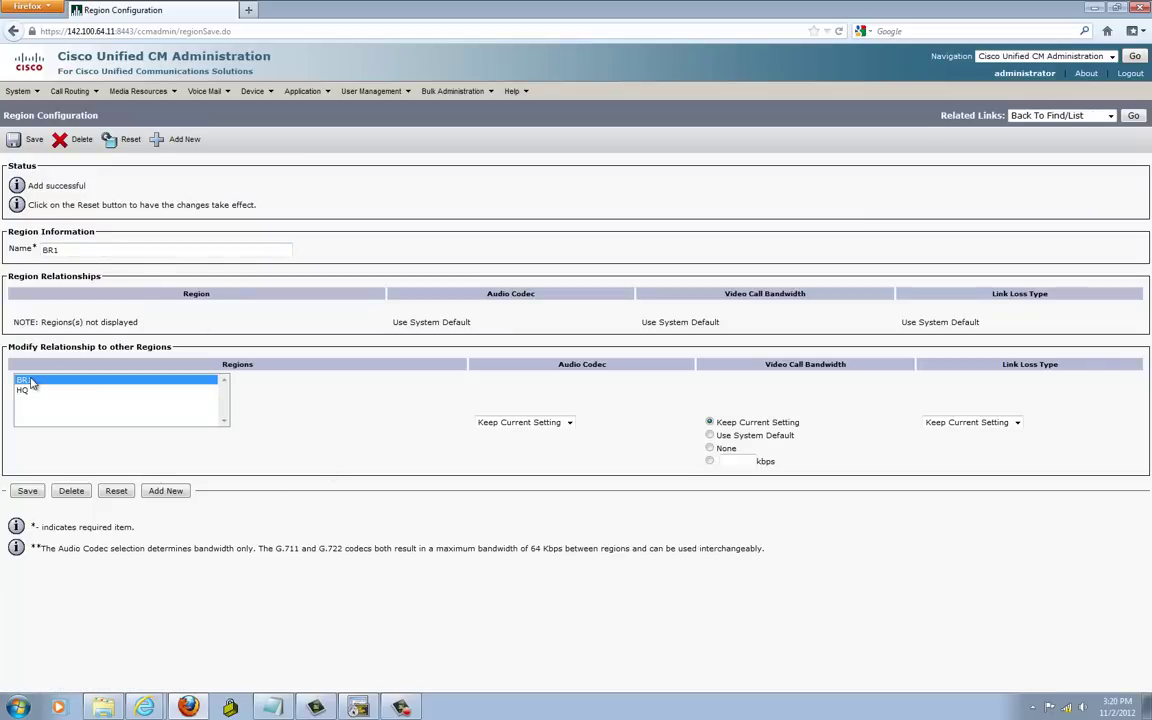
pyautogui.click(566, 425)
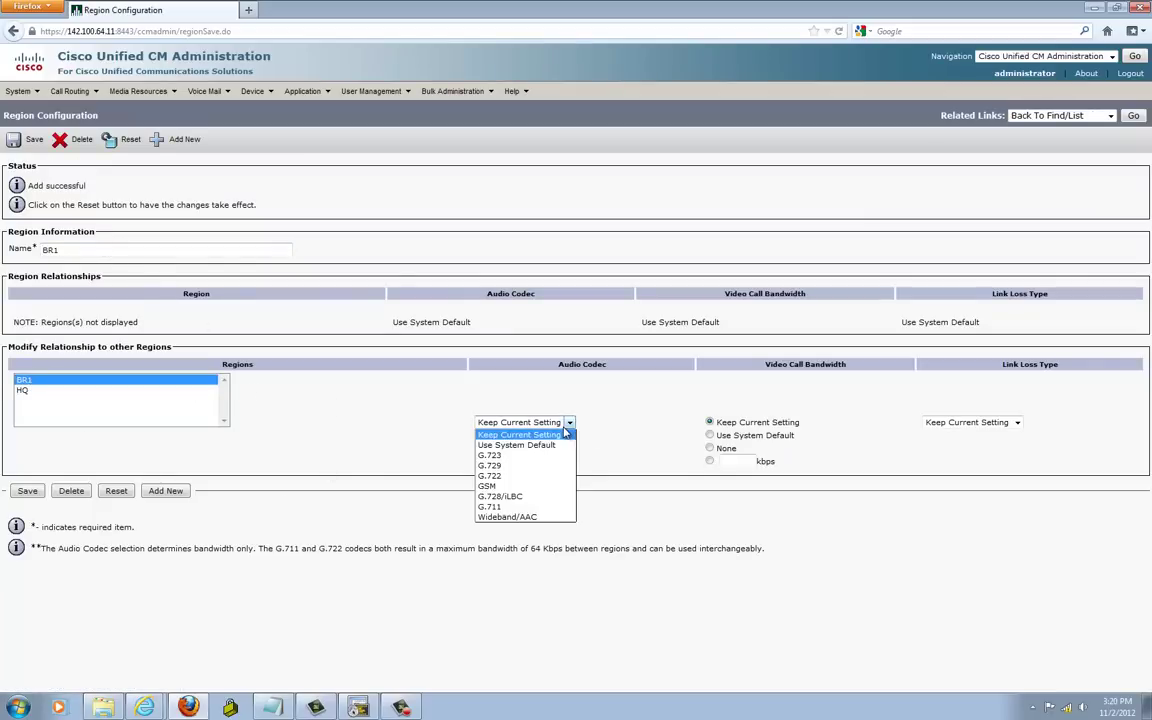
pyautogui.click(508, 467)
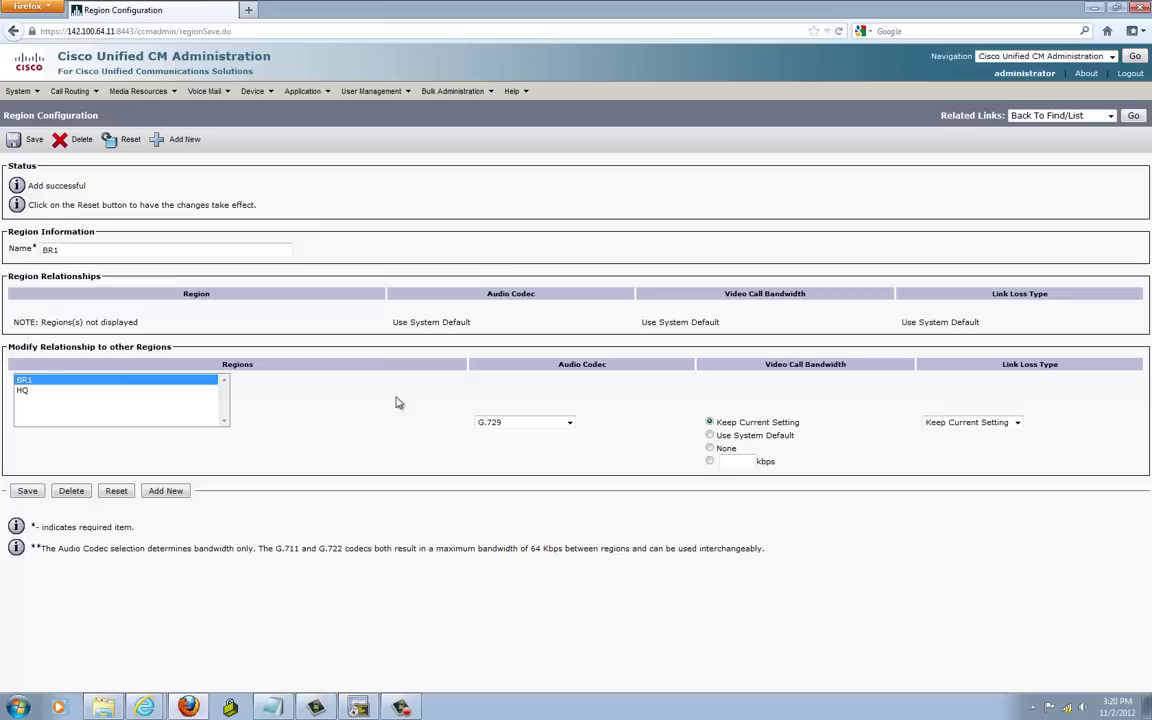
pyautogui.click(27, 491)
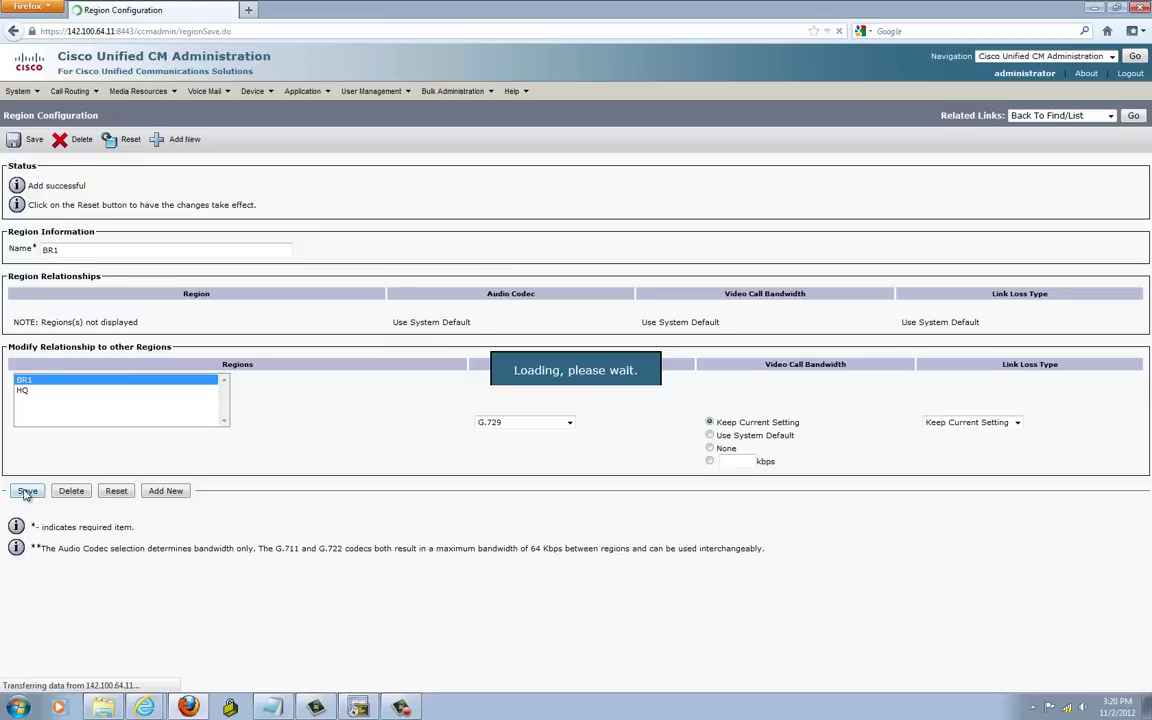
# In the HQ region, set the audio codec for its relationship with BR1 to G.729 and save.
pyautogui.click(1133, 116)
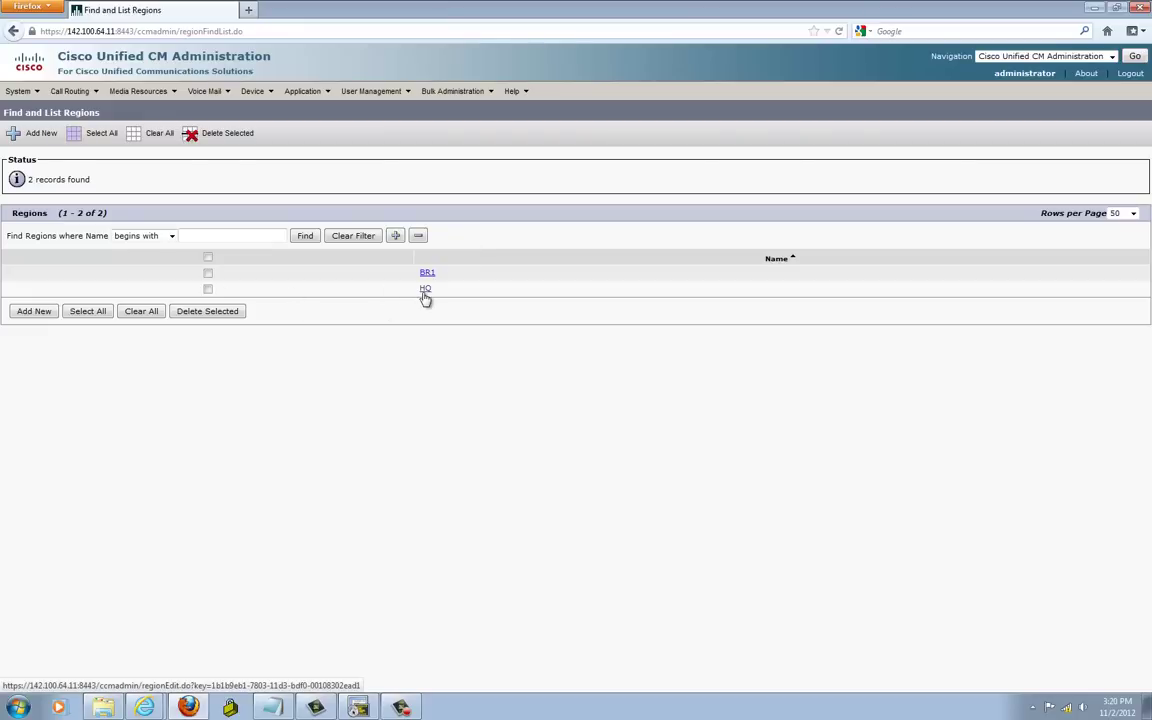
pyautogui.click(425, 289)
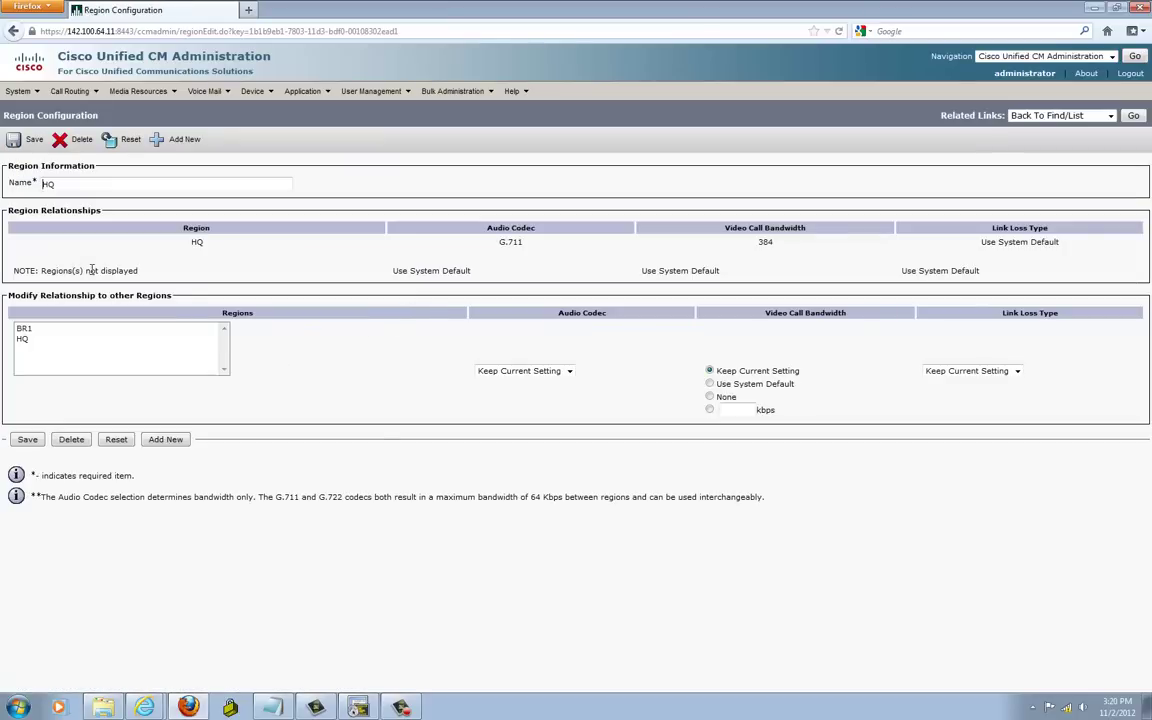
pyautogui.click(25, 328)
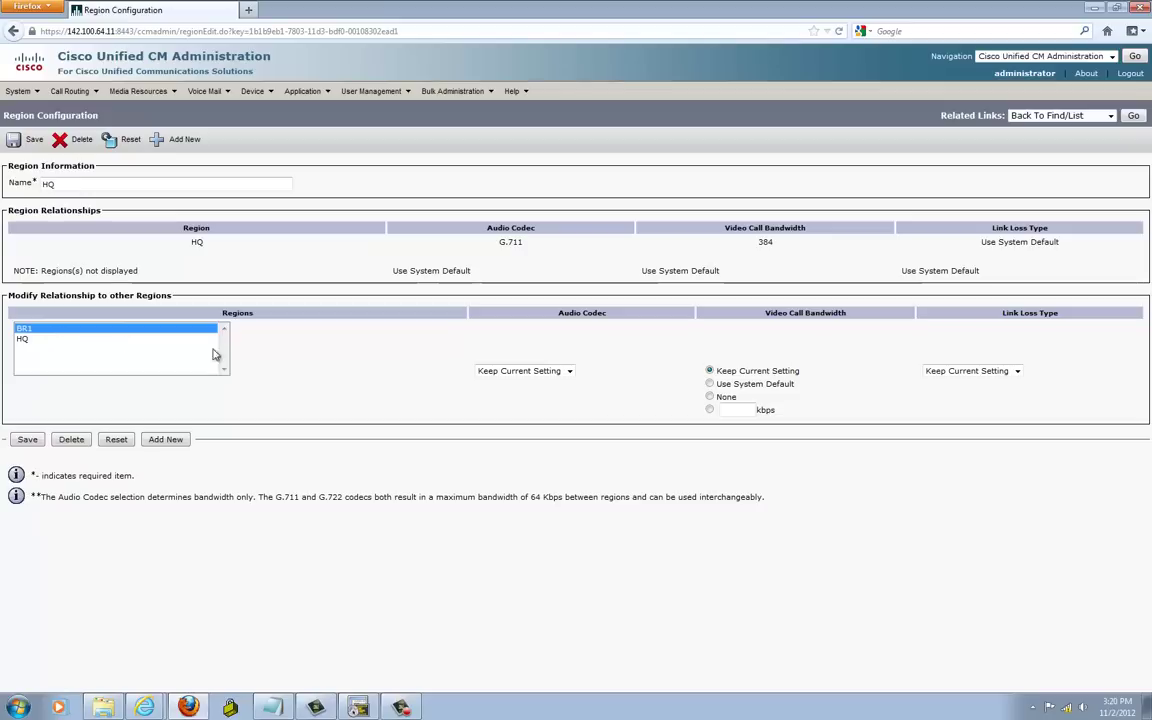
pyautogui.click(522, 371)
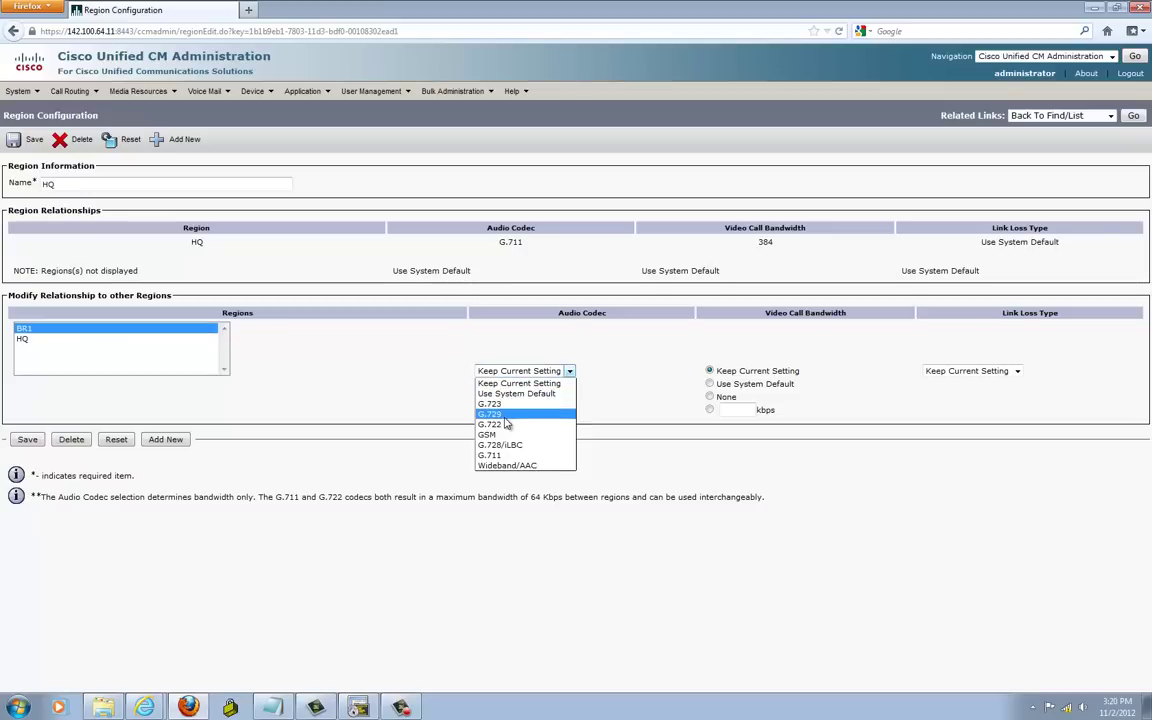
pyautogui.click(505, 414)
pyautogui.click(27, 439)
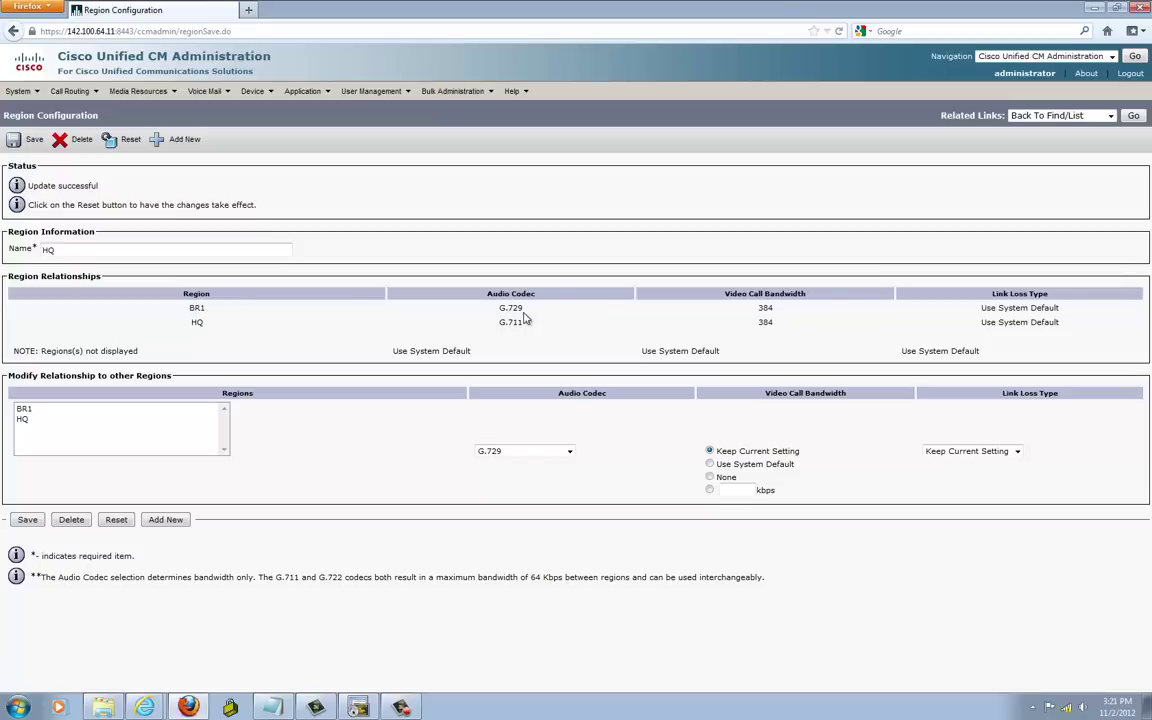
# In the BR1 region, set the audio codec for calls within BR1 to G.711 and save.
pyautogui.click(1133, 115)
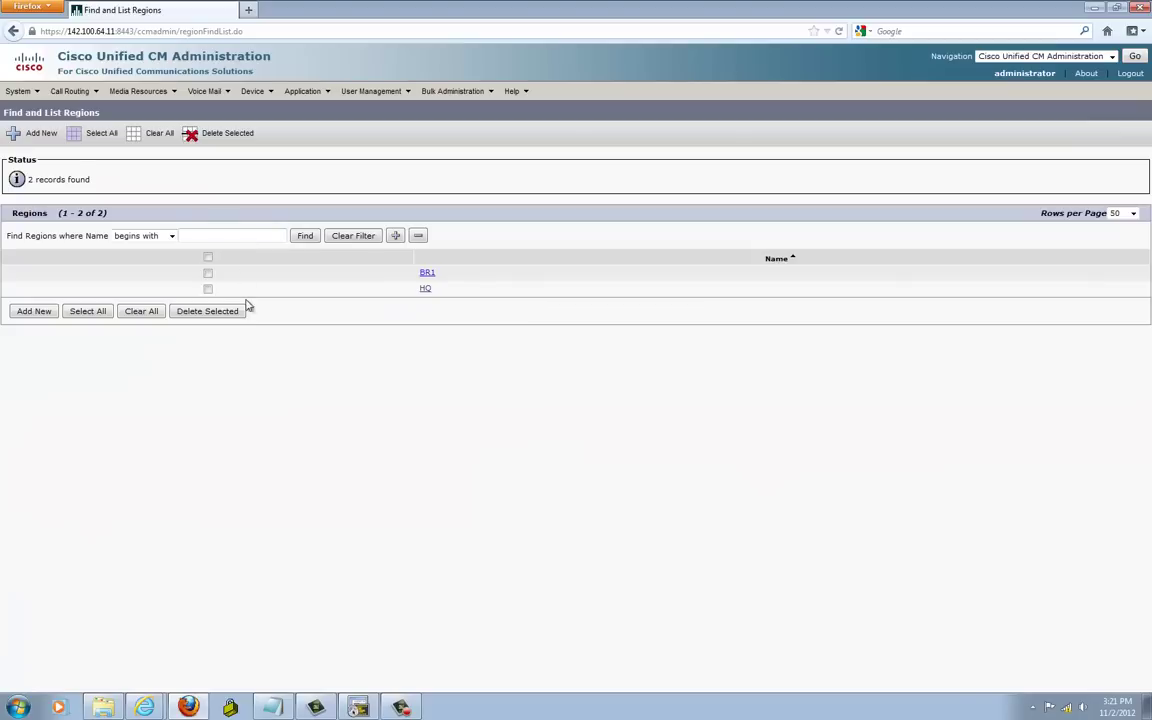
pyautogui.click(427, 274)
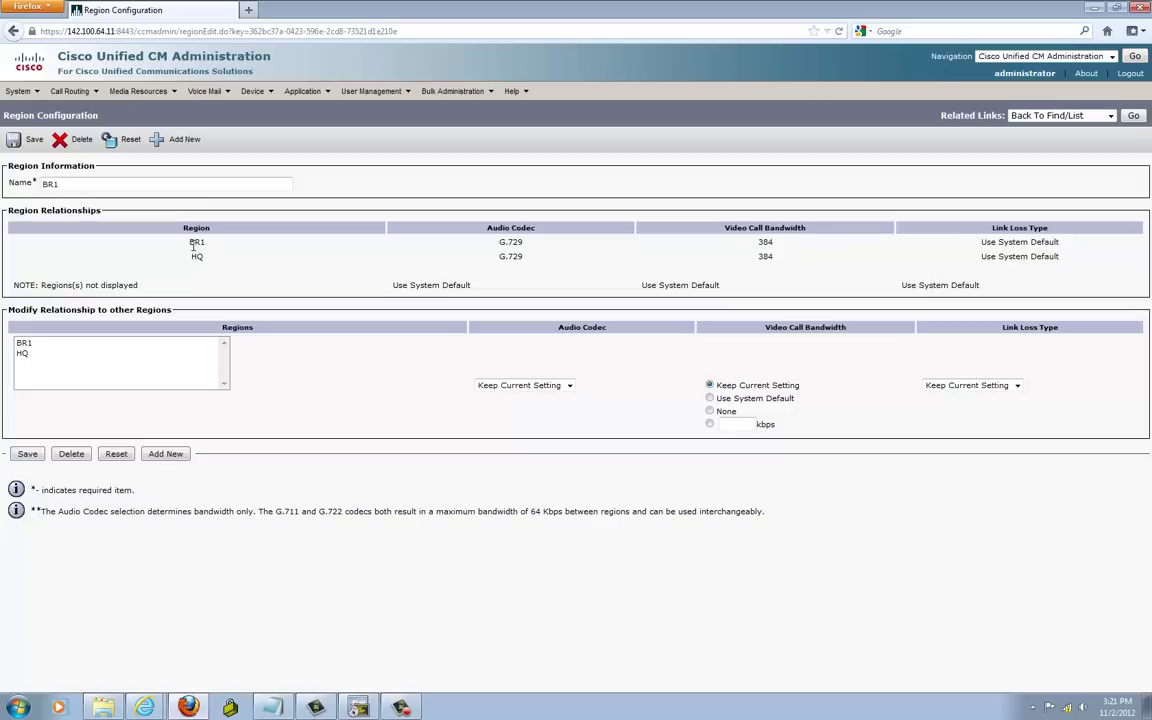
pyautogui.click(35, 343)
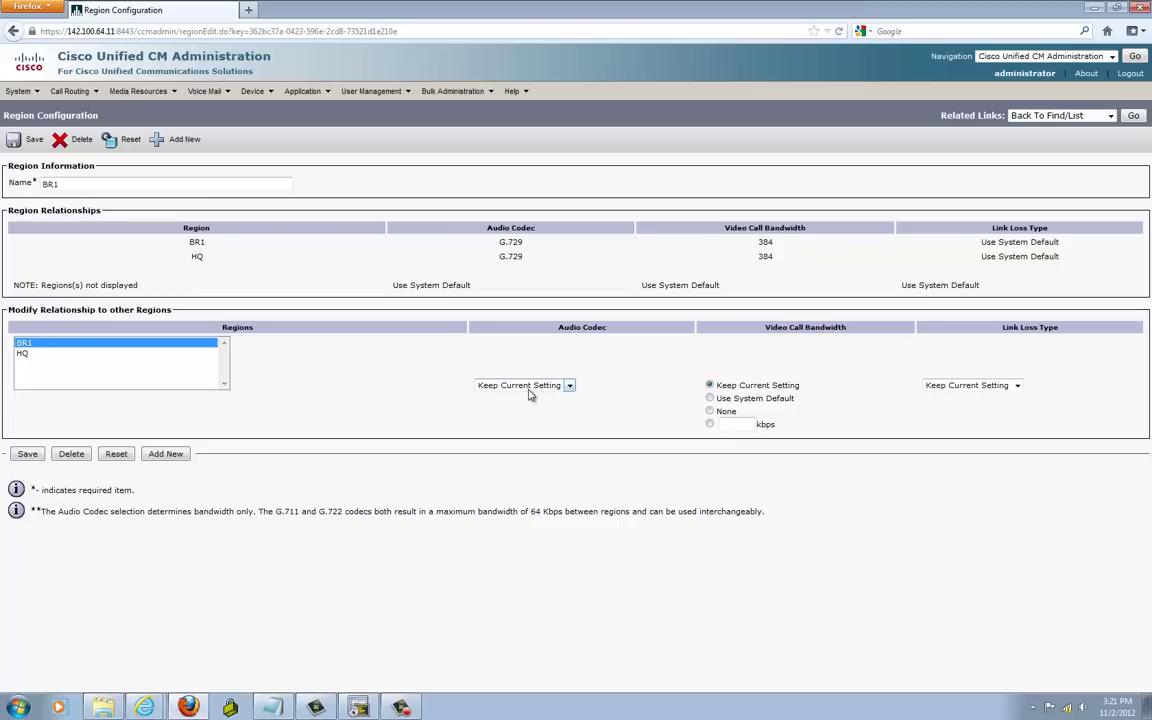
pyautogui.click(567, 385)
pyautogui.click(500, 469)
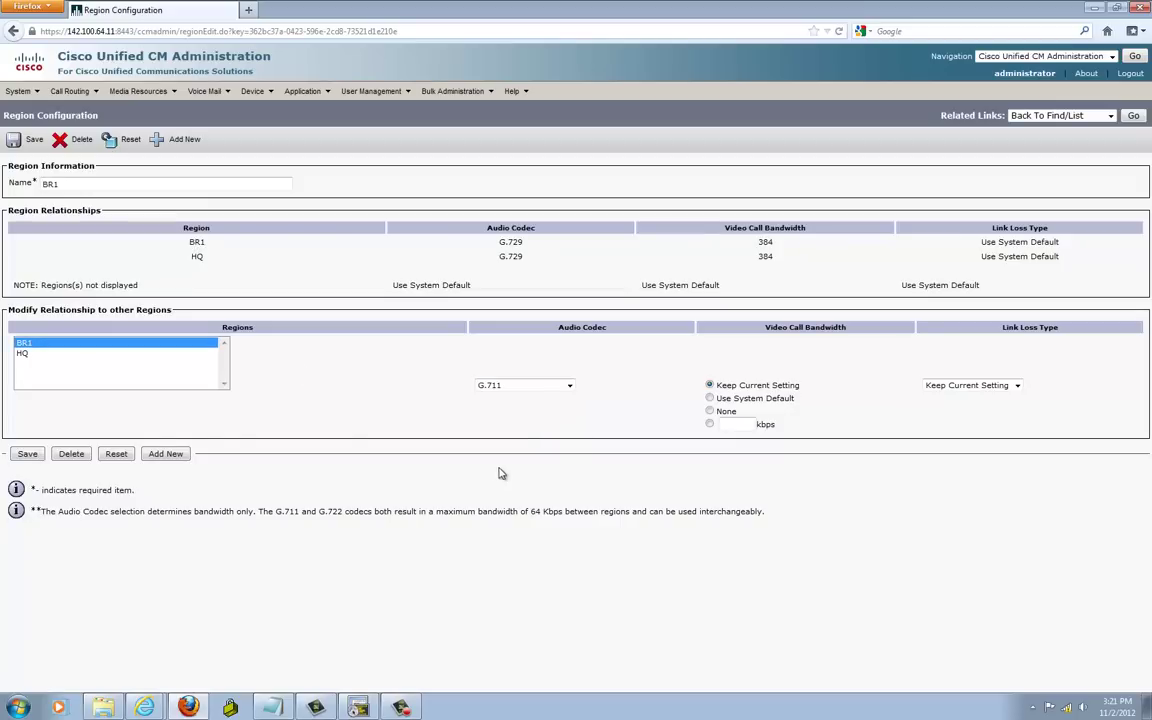
pyautogui.click(27, 454)
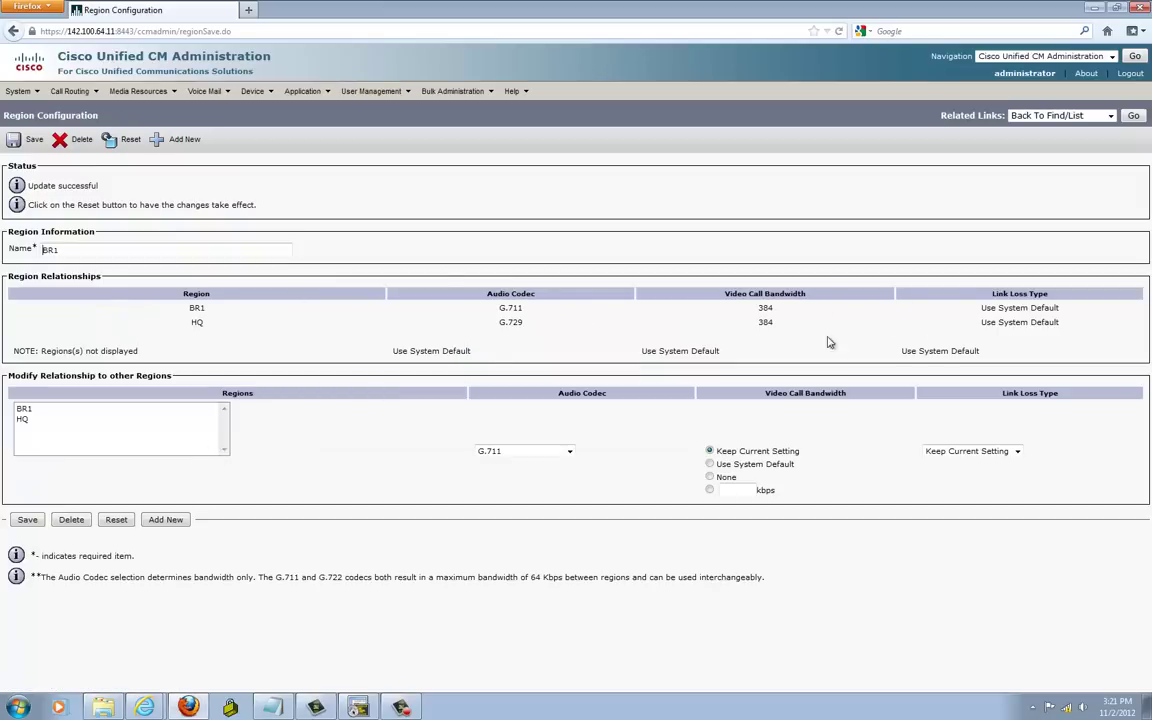
# Open the HQ device pool, check its assigned region and reset the pool's devices.
pyautogui.moveTo(20, 91)
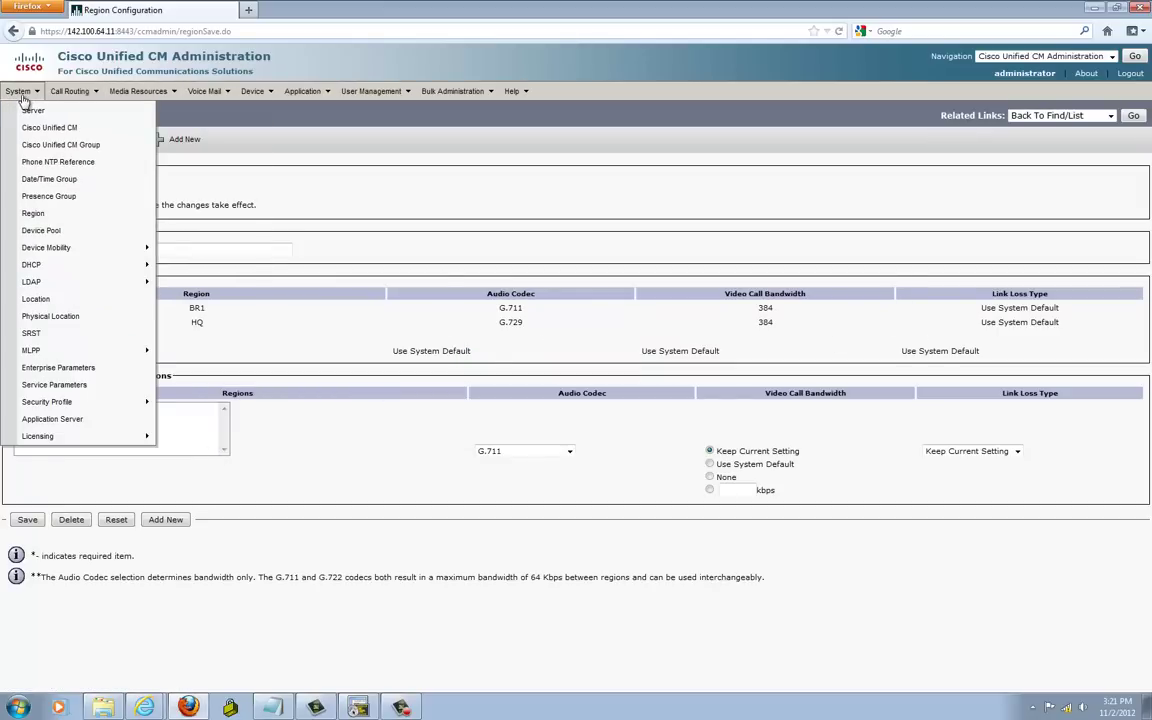
pyautogui.click(45, 230)
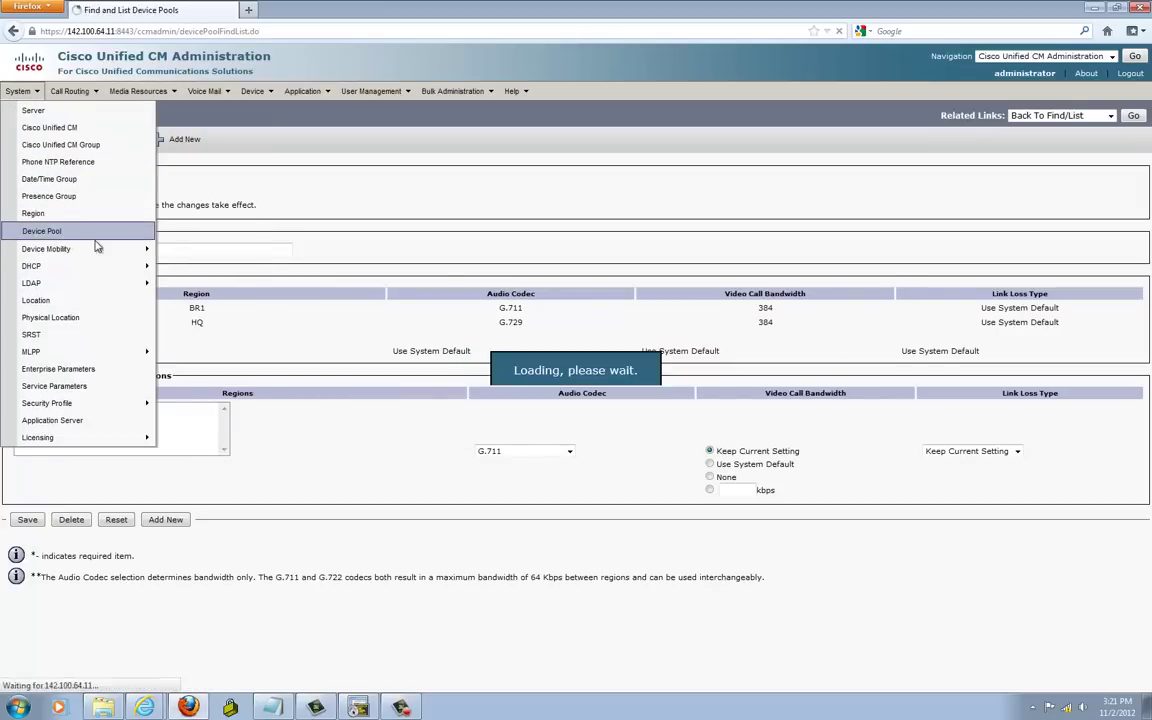
pyautogui.click(490, 188)
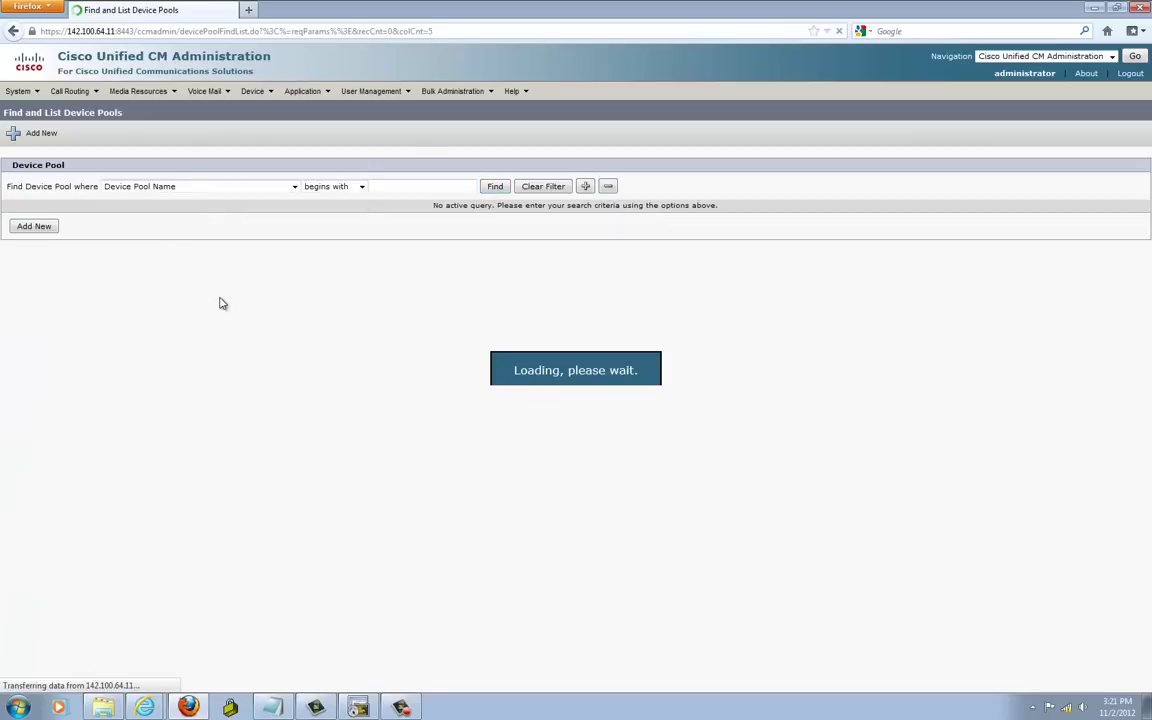
pyautogui.click(104, 289)
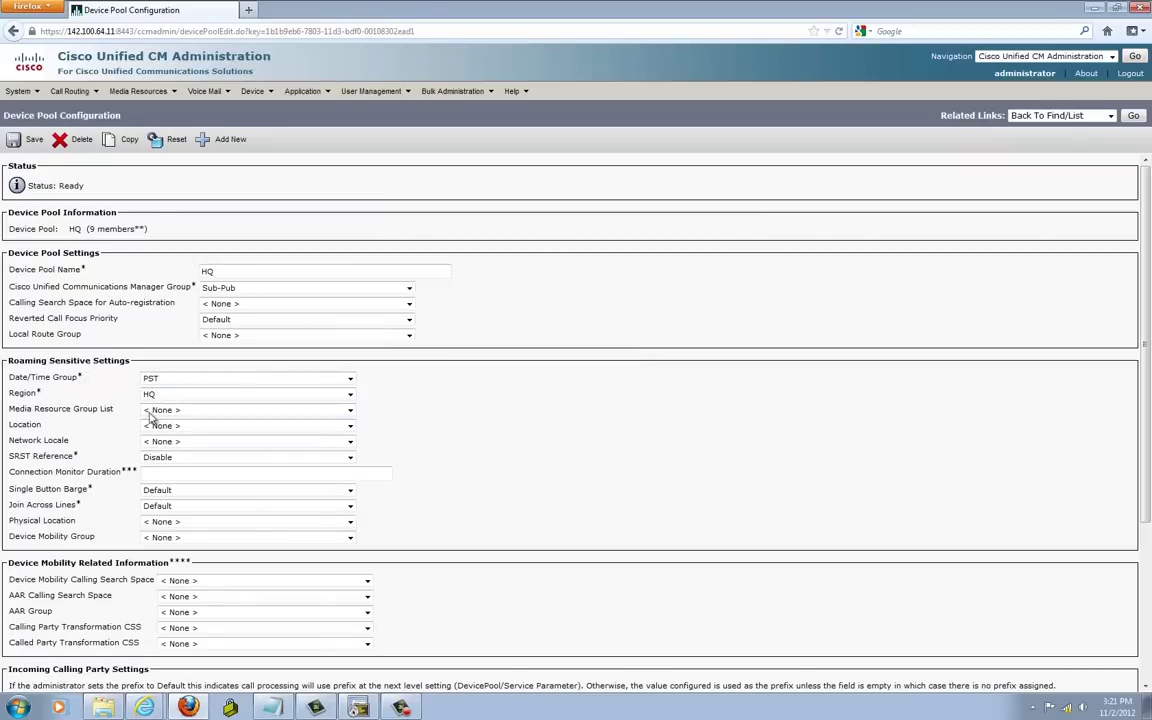
pyautogui.click(141, 399)
pyautogui.click(150, 399)
pyautogui.click(168, 139)
pyautogui.click(239, 439)
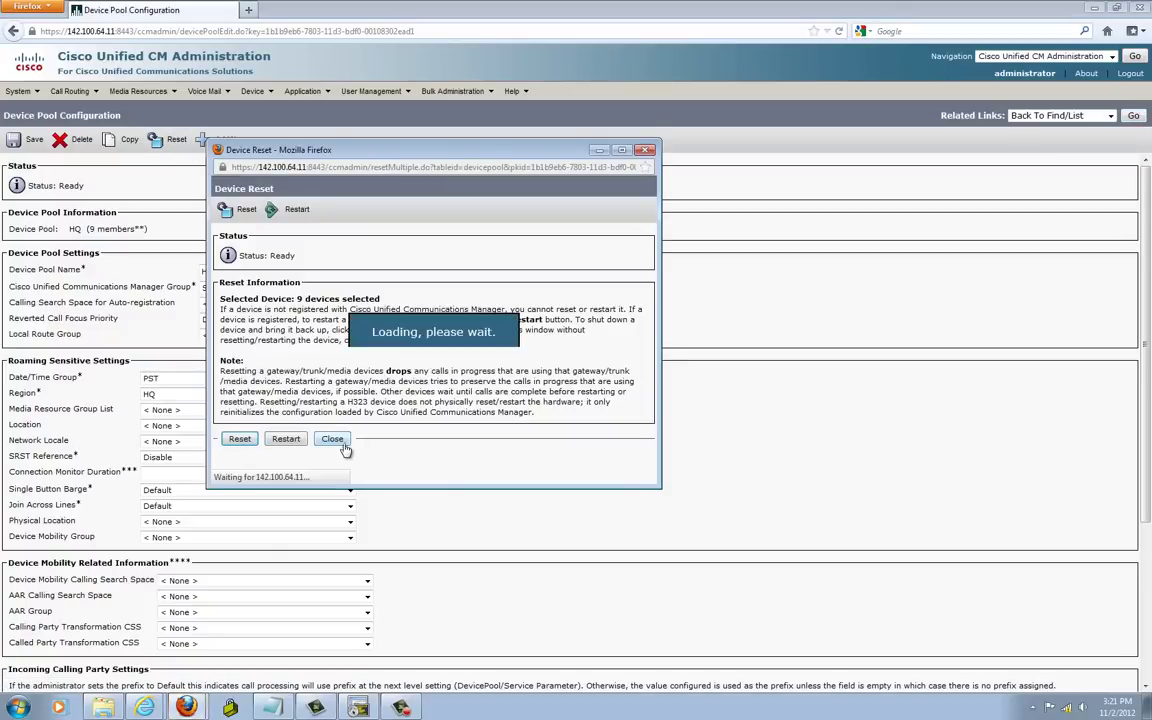
pyautogui.click(332, 440)
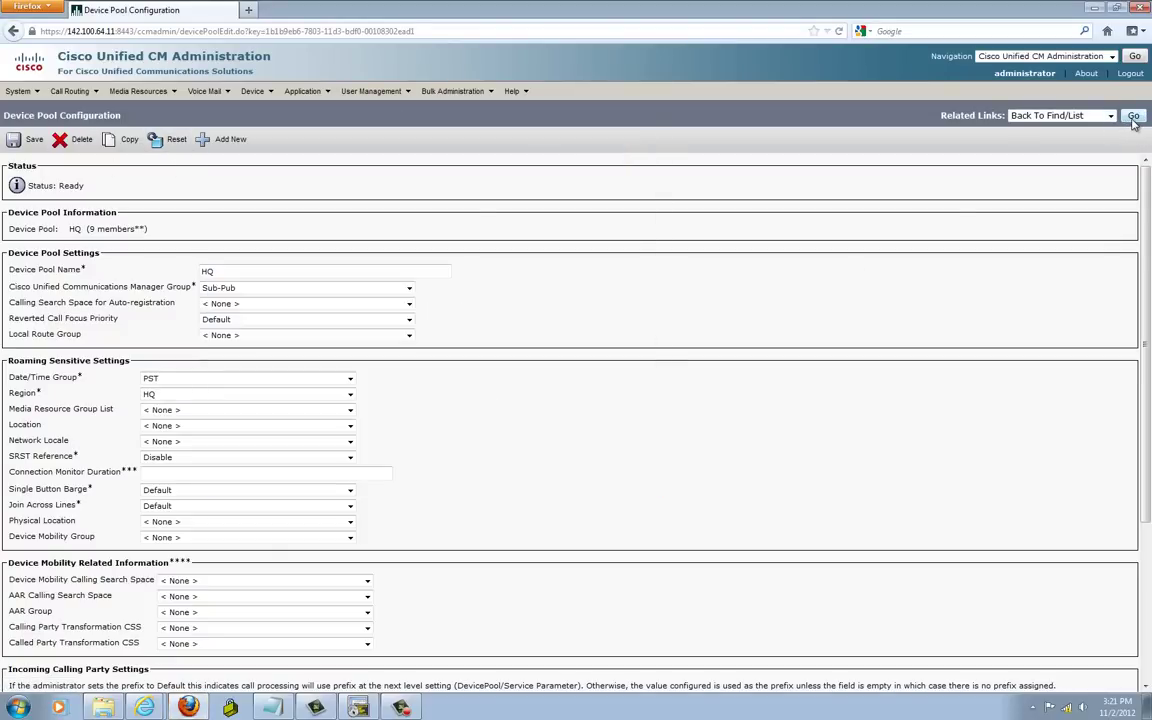
# Set the BR1 device pool's region to BR1 and save the pool.
pyautogui.click(1133, 117)
pyautogui.click(106, 272)
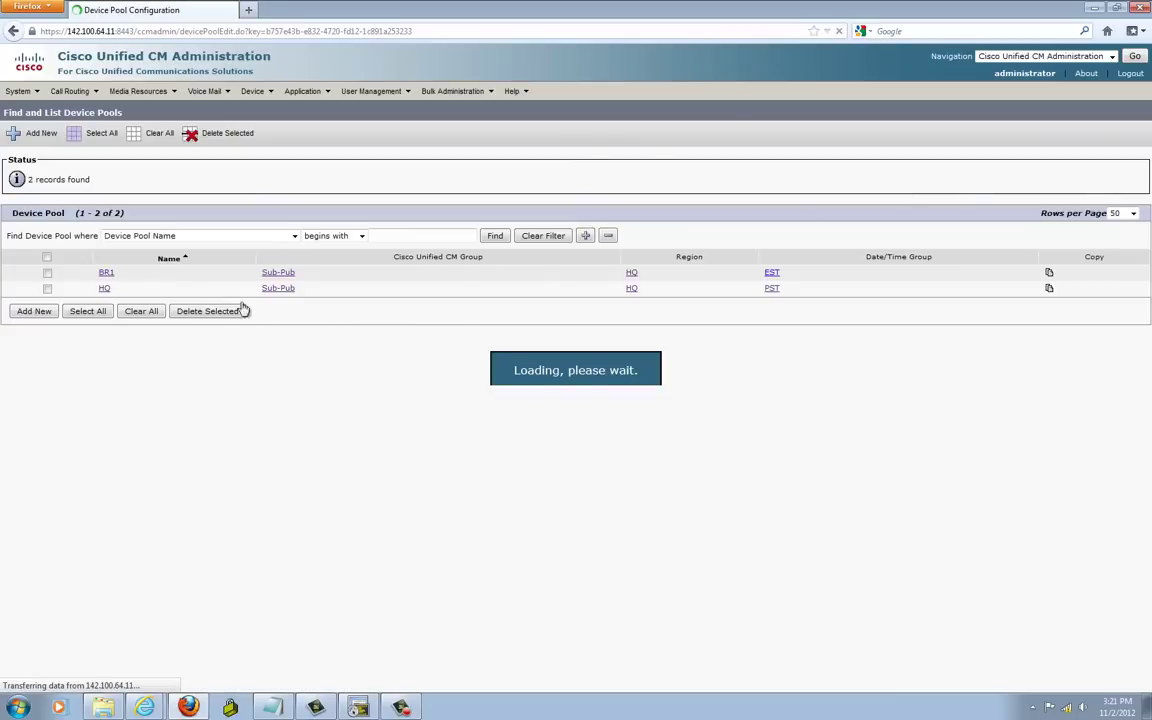
pyautogui.click(150, 395)
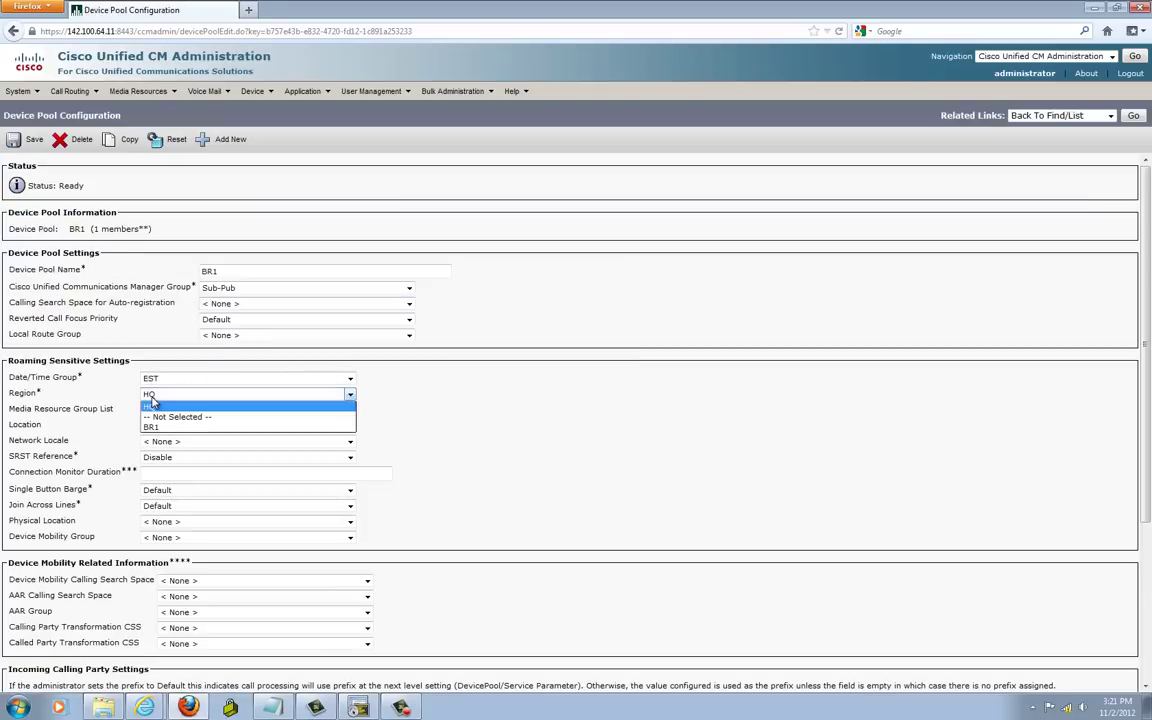
pyautogui.click(160, 427)
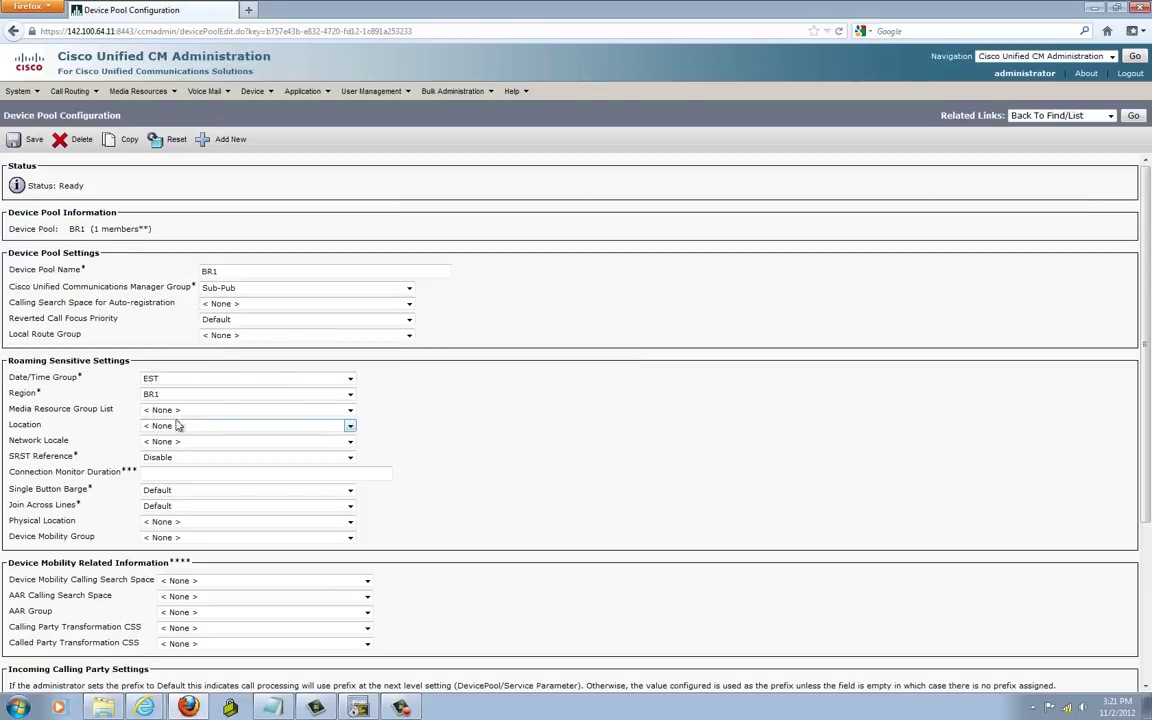
pyautogui.click(30, 141)
# Reset the devices assigned to the BR1 device pool.
pyautogui.click(172, 141)
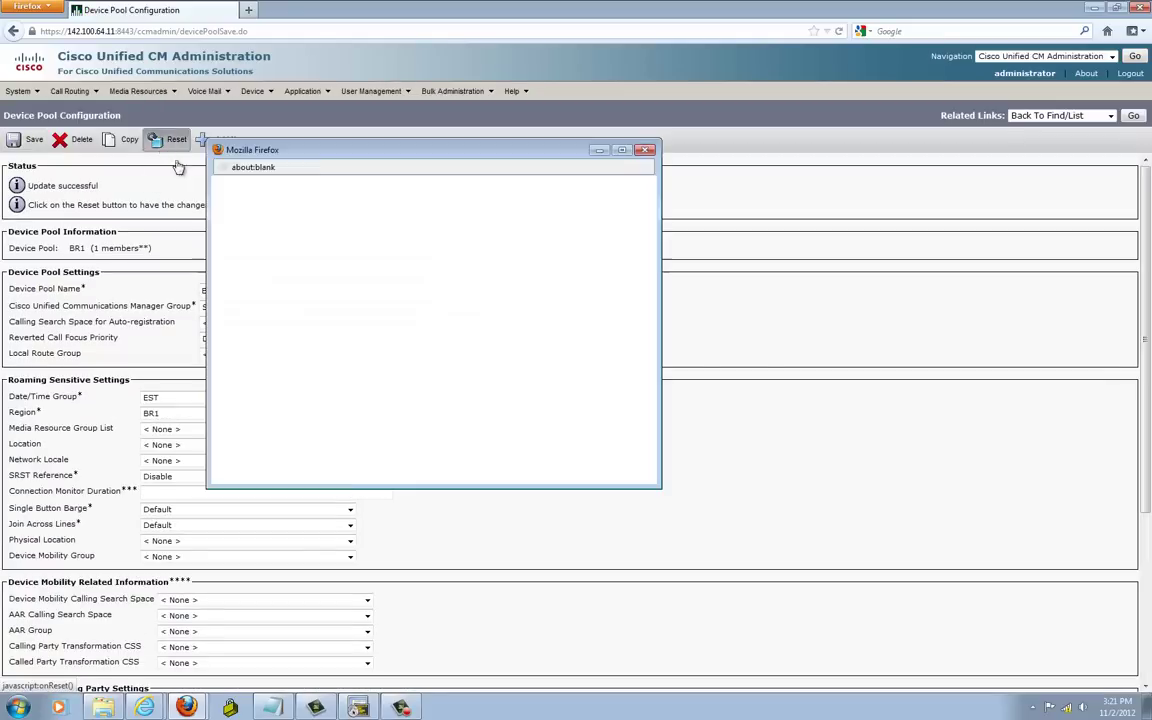
pyautogui.click(239, 438)
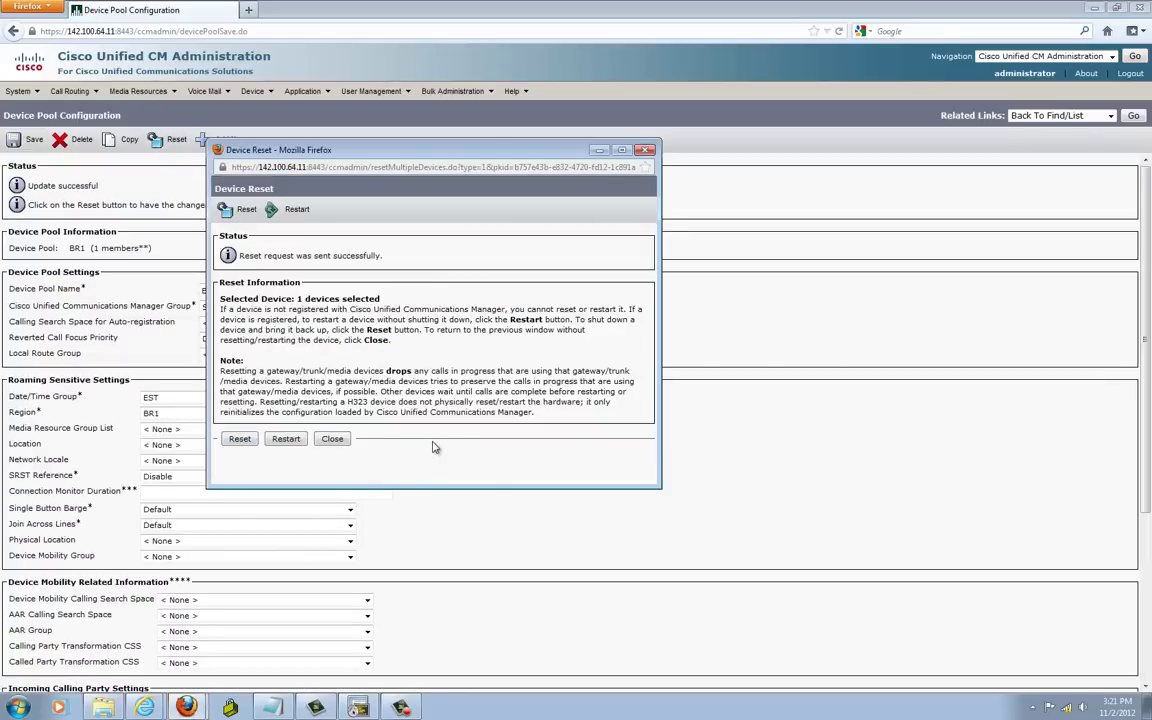
pyautogui.click(332, 438)
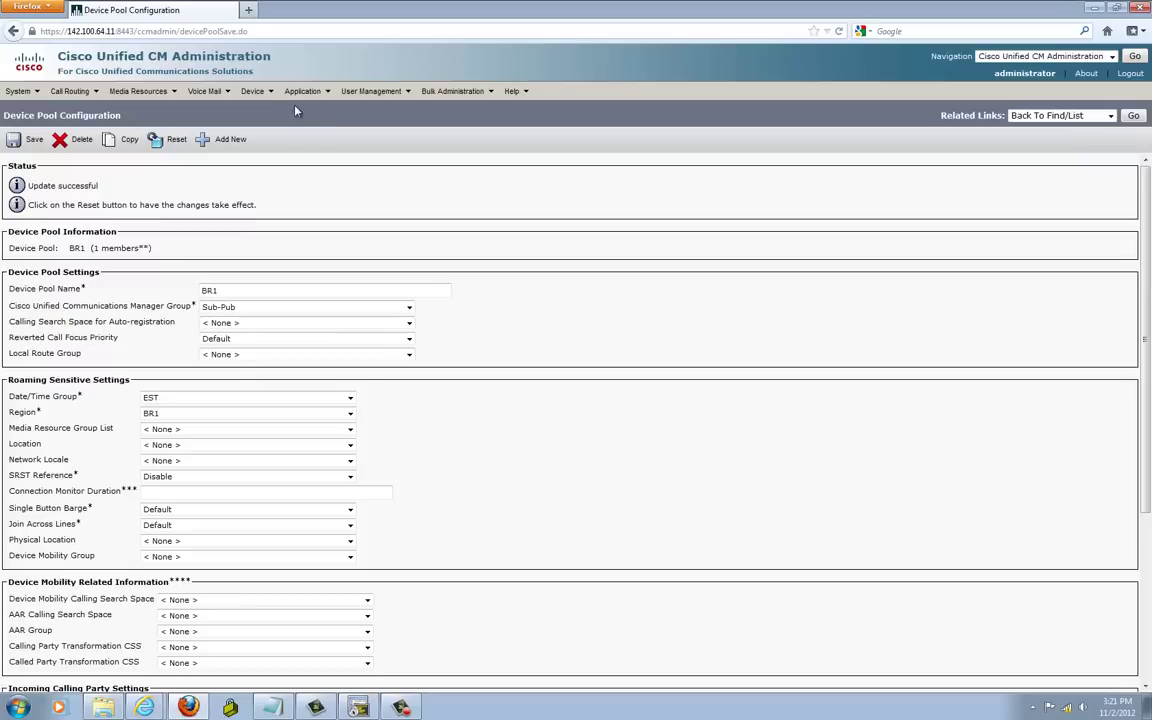
# Open the CUCM phone list, and switch to the Multilab folder to launch the HQ Phone 1 and BR1 Phone 1 softphones.
pyautogui.moveTo(255, 93)
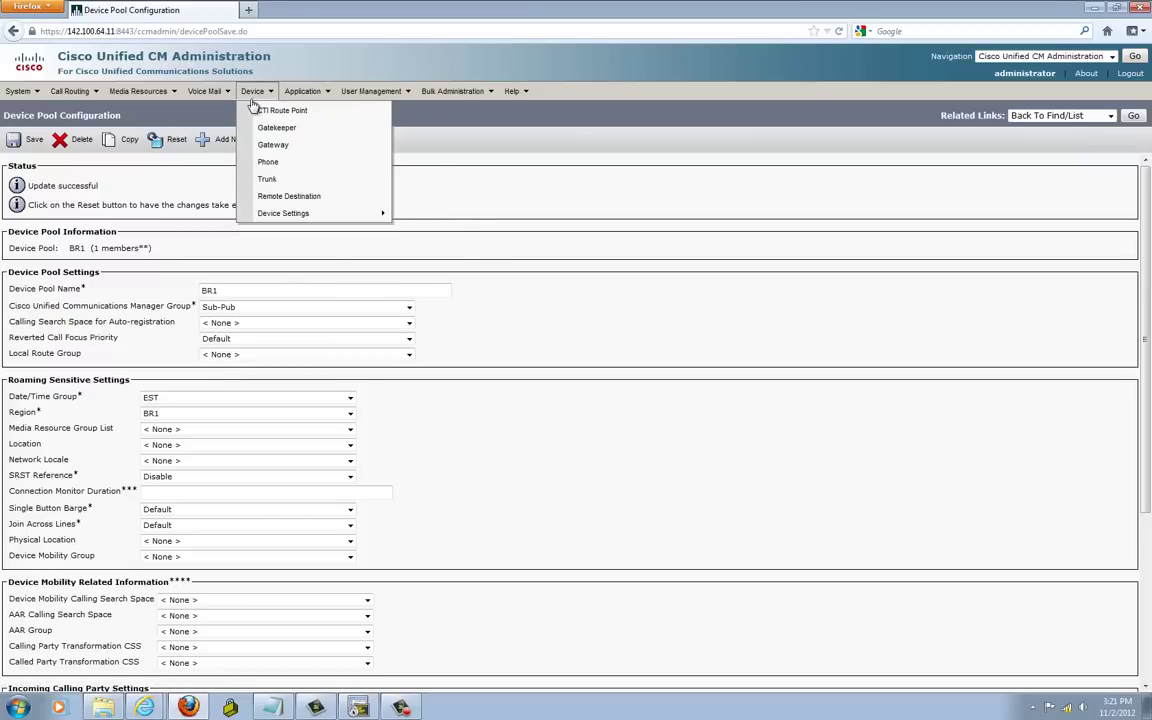
pyautogui.click(268, 168)
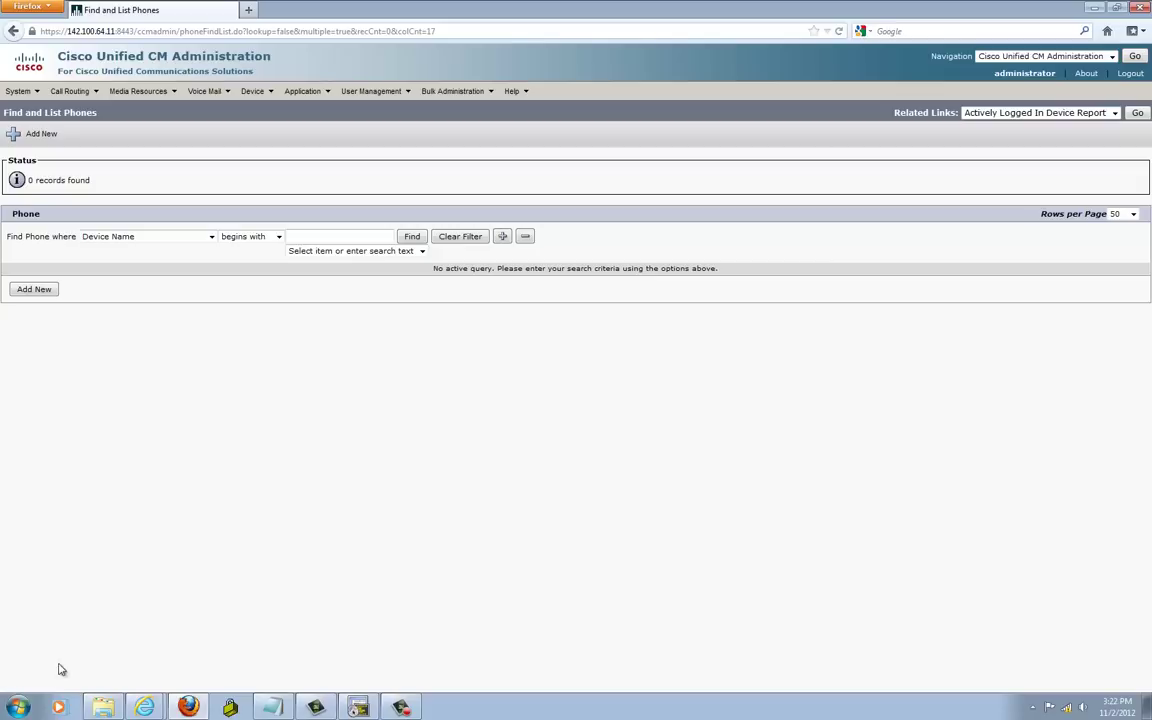
pyautogui.click(106, 707)
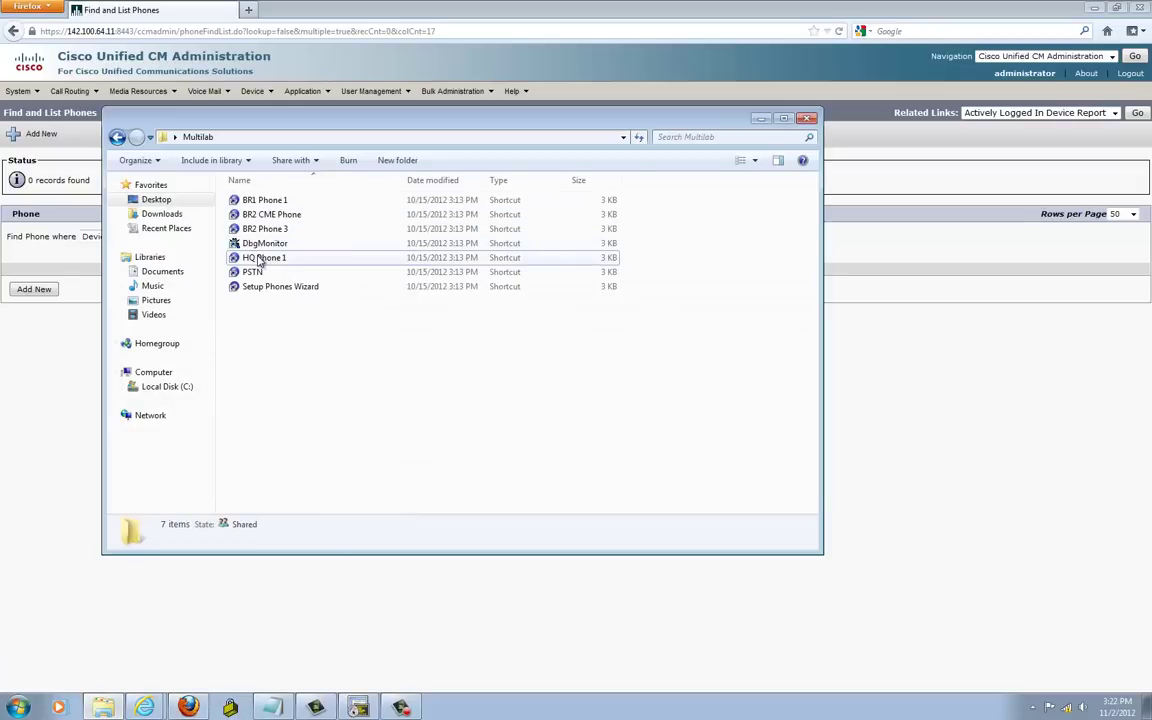
pyautogui.doubleClick(265, 257)
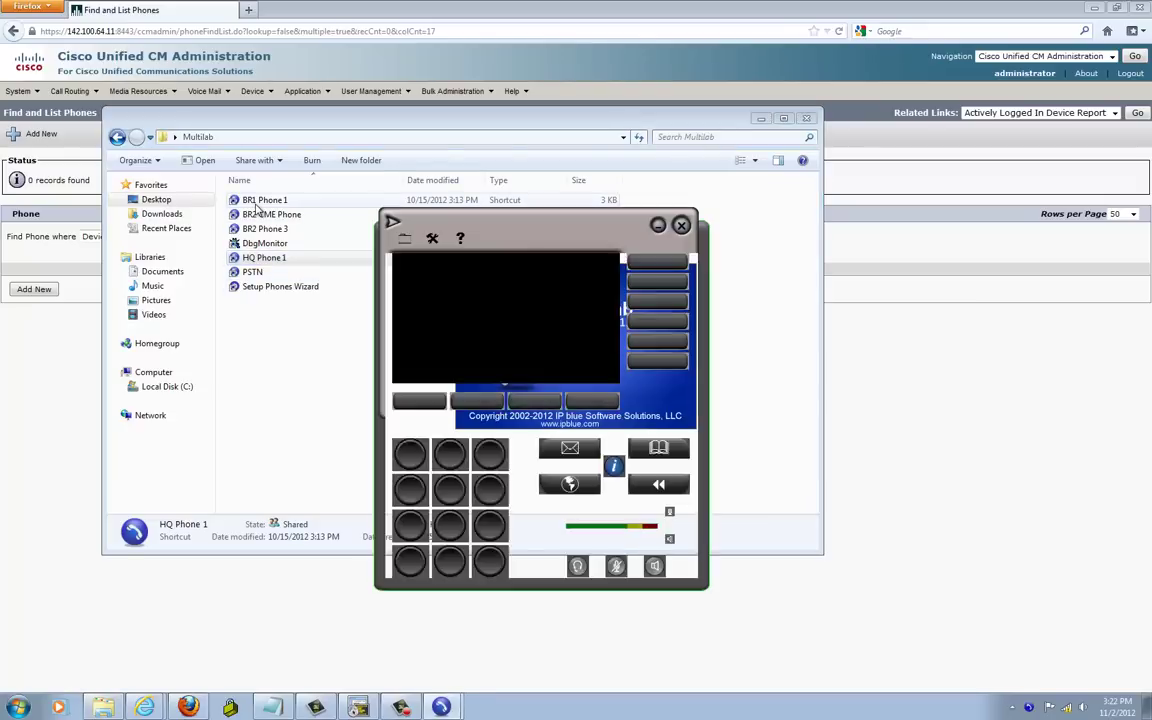
pyautogui.click(260, 200)
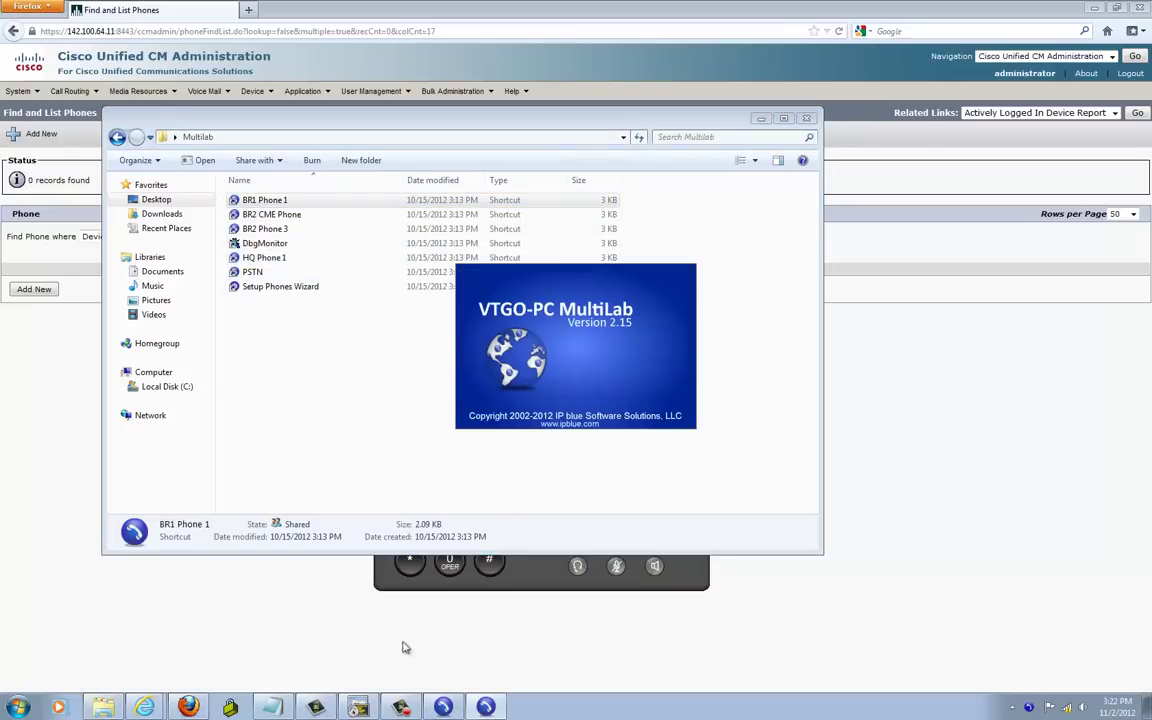
pyautogui.click(443, 707)
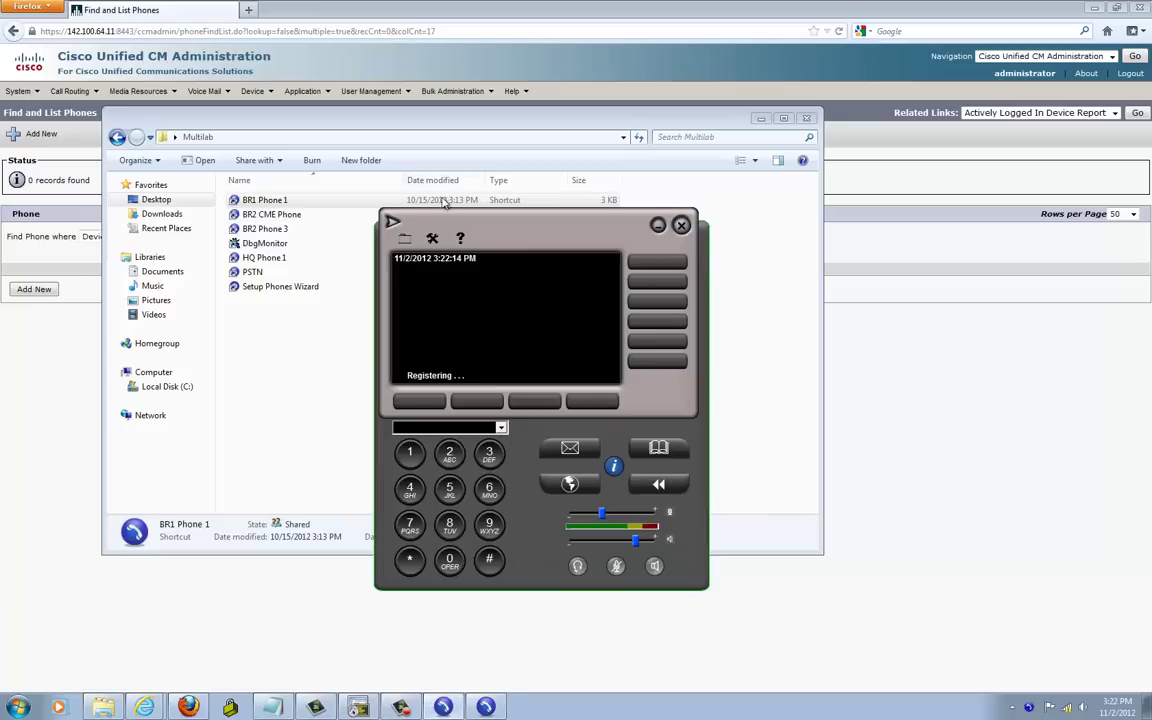
pyautogui.moveTo(437, 237); pyautogui.dragTo(330, 122)
# In the active softphone's network settings, review the primary TFTP server address and copy the station MAC address.
pyautogui.click(326, 123)
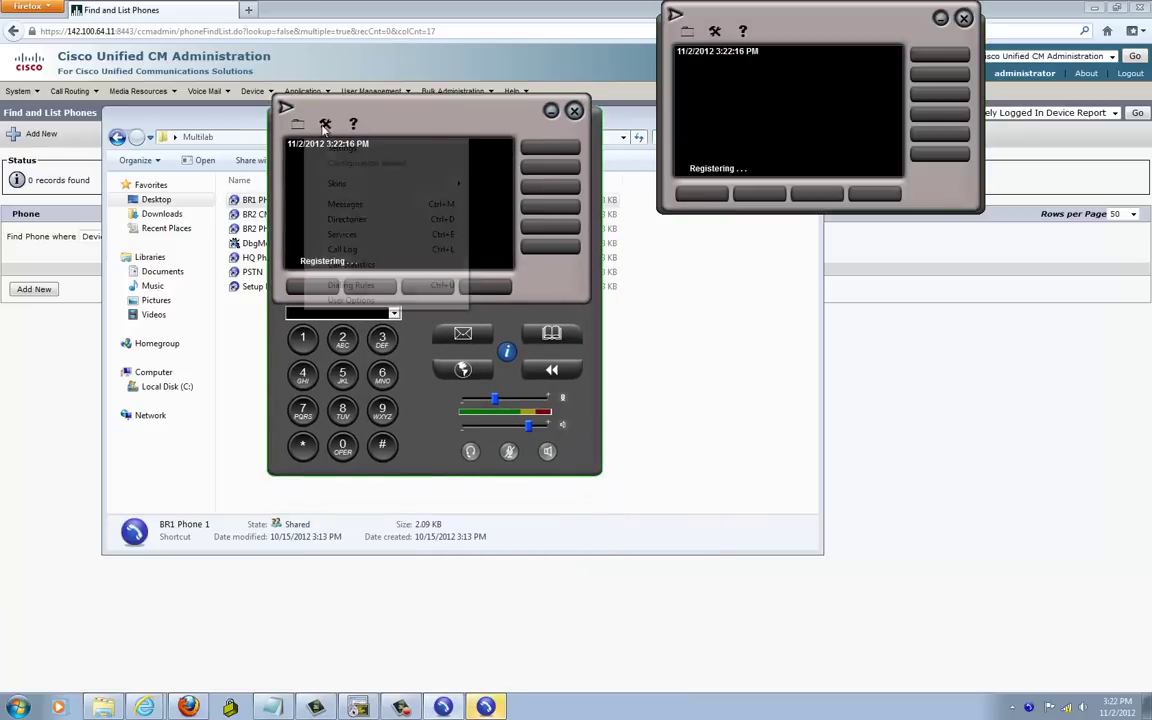
pyautogui.click(312, 147)
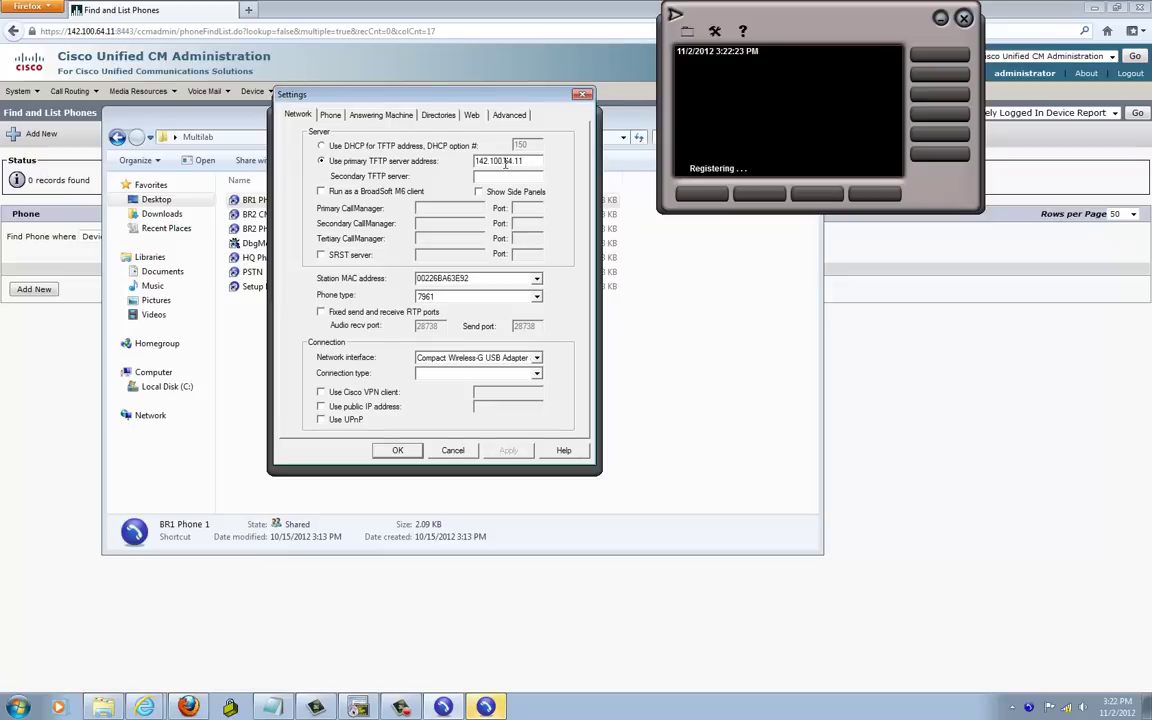
pyautogui.moveTo(477, 161); pyautogui.dragTo(535, 161)
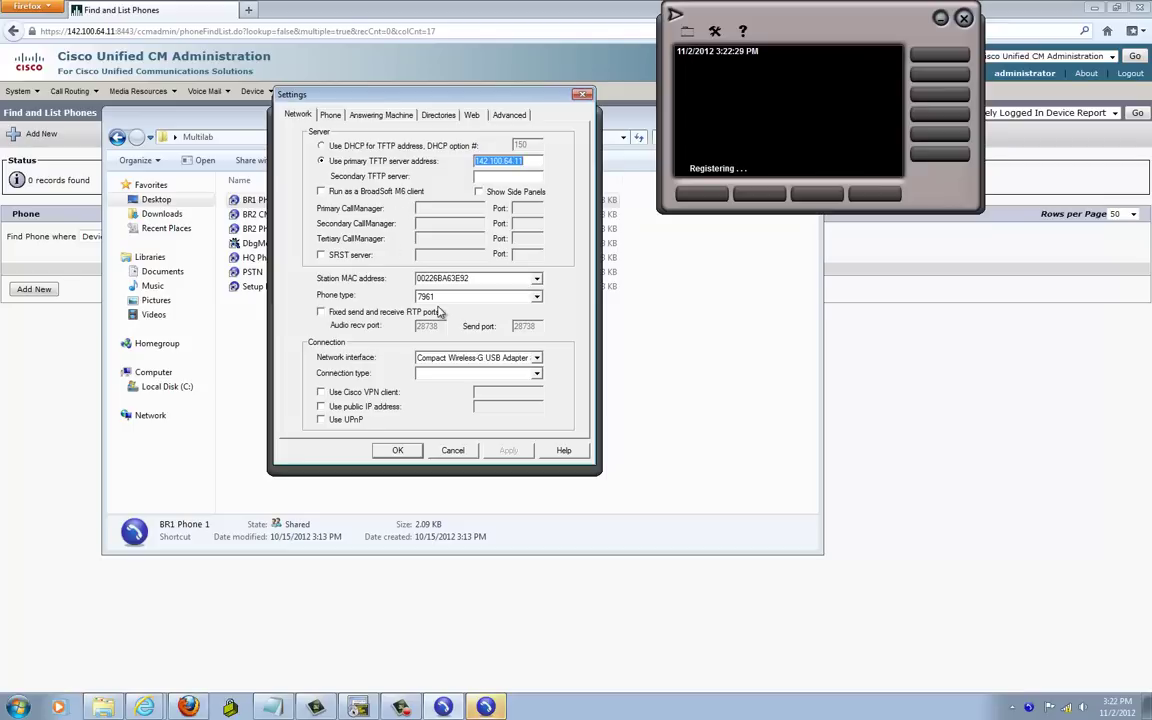
pyautogui.doubleClick(480, 279)
pyautogui.hotkey('ctrl', 'c')
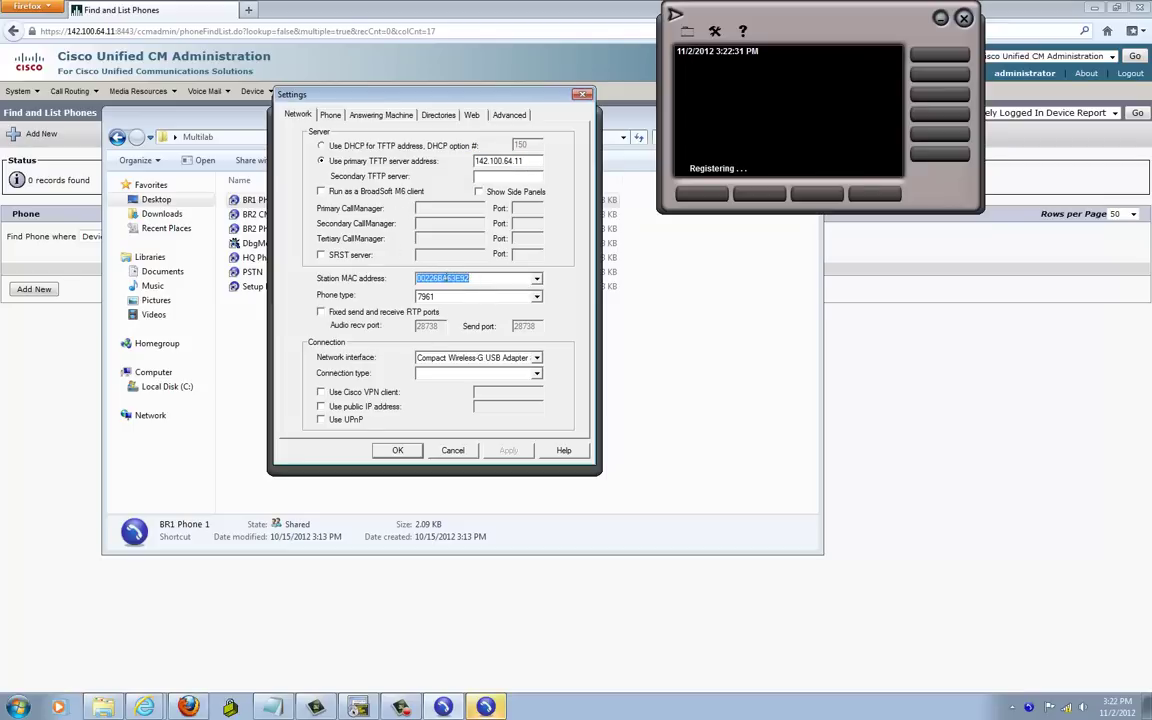
pyautogui.rightClick(462, 274)
pyautogui.click(505, 263)
pyautogui.click(537, 279)
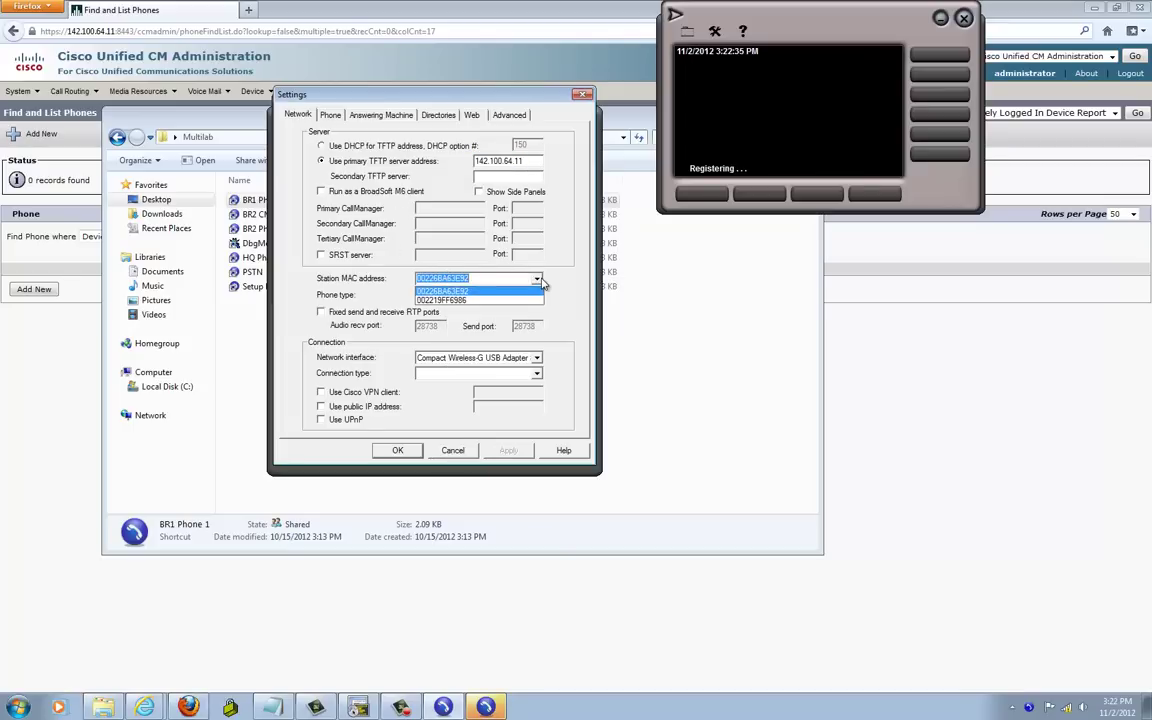
pyautogui.click(541, 280)
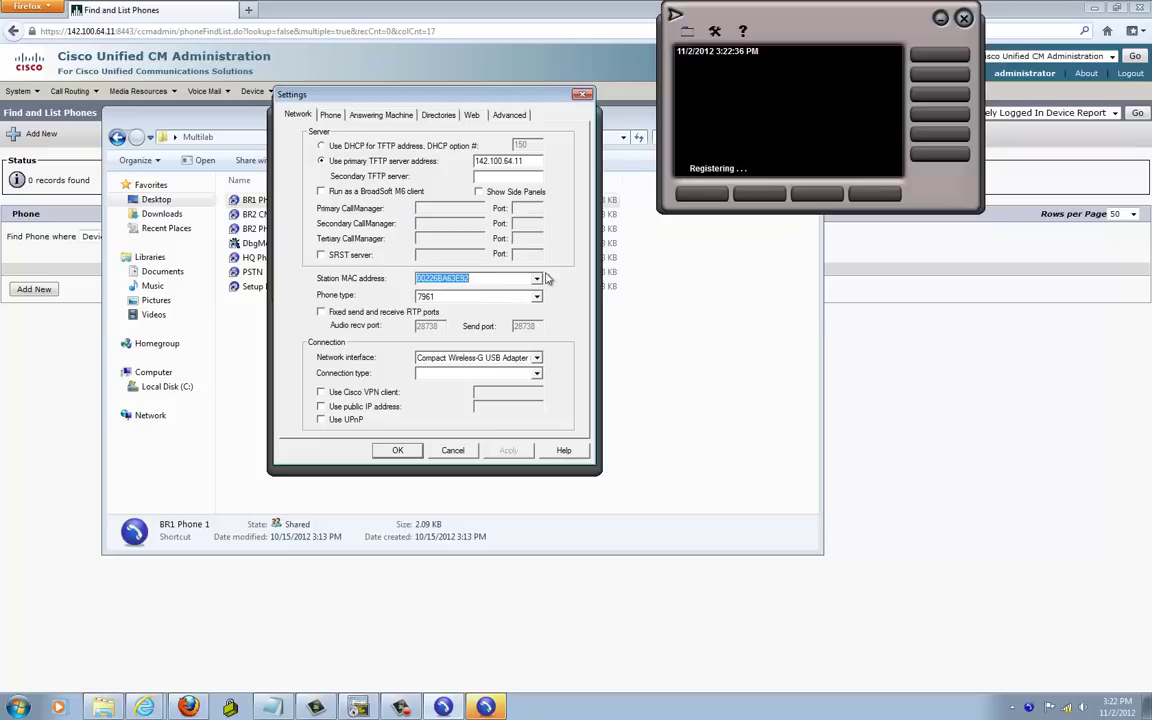
pyautogui.rightClick(444, 282)
pyautogui.click(397, 452)
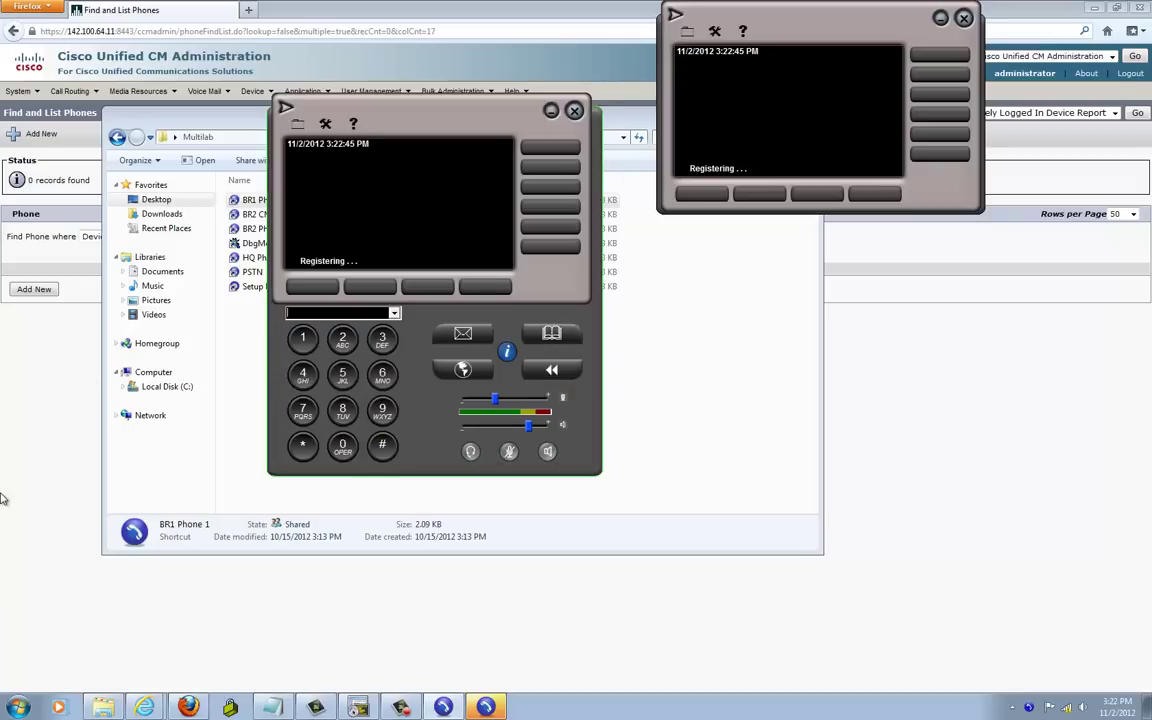
# Switch back to CUCM Administration and start adding a new Cisco 7961 phone with the SCCP device protocol.
pyautogui.click(4, 455)
pyautogui.click(48, 291)
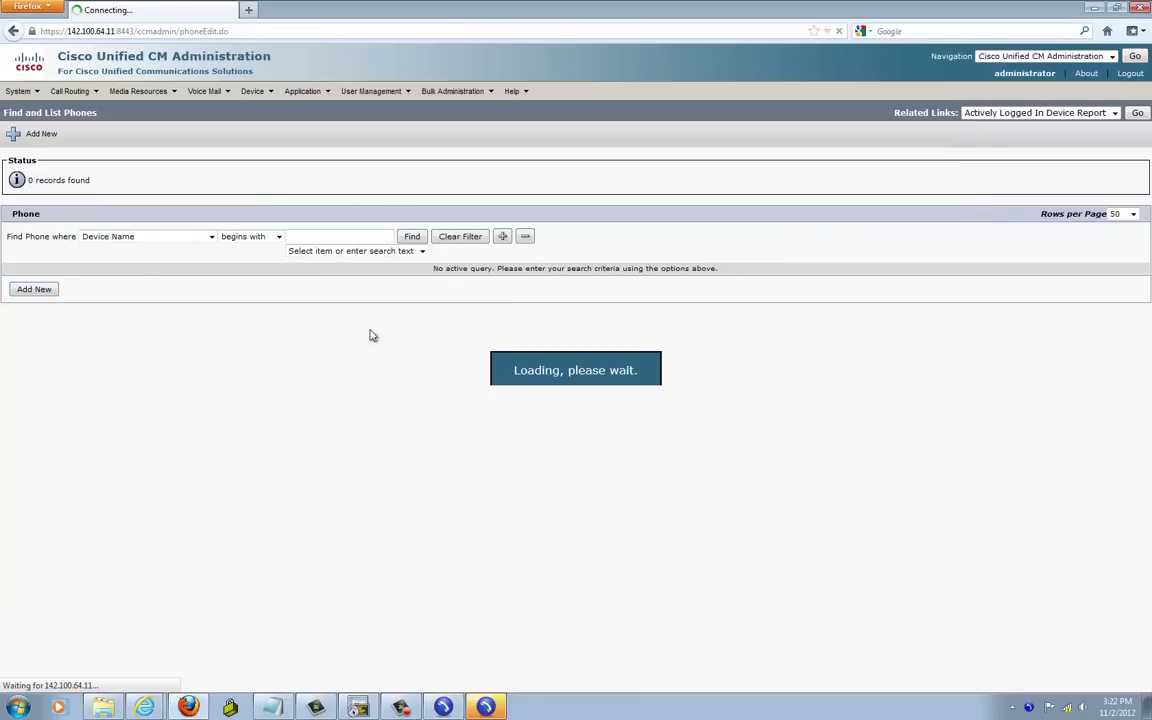
pyautogui.click(125, 231)
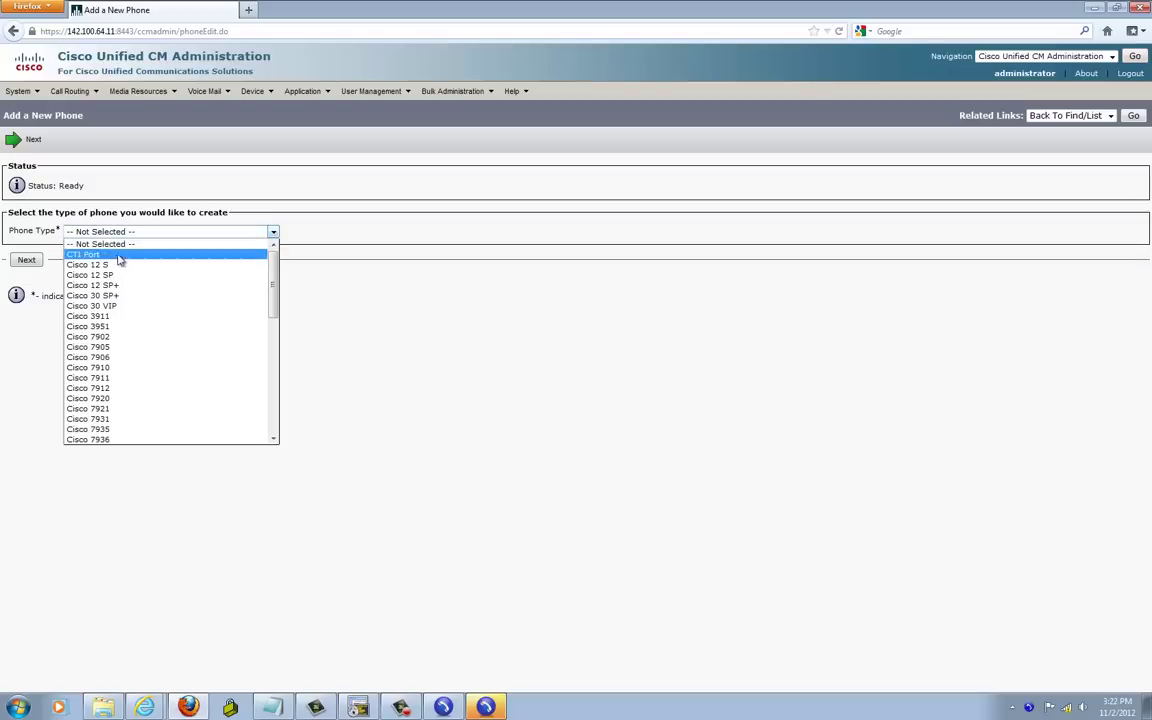
pyautogui.scroll(-5, 180, 425)
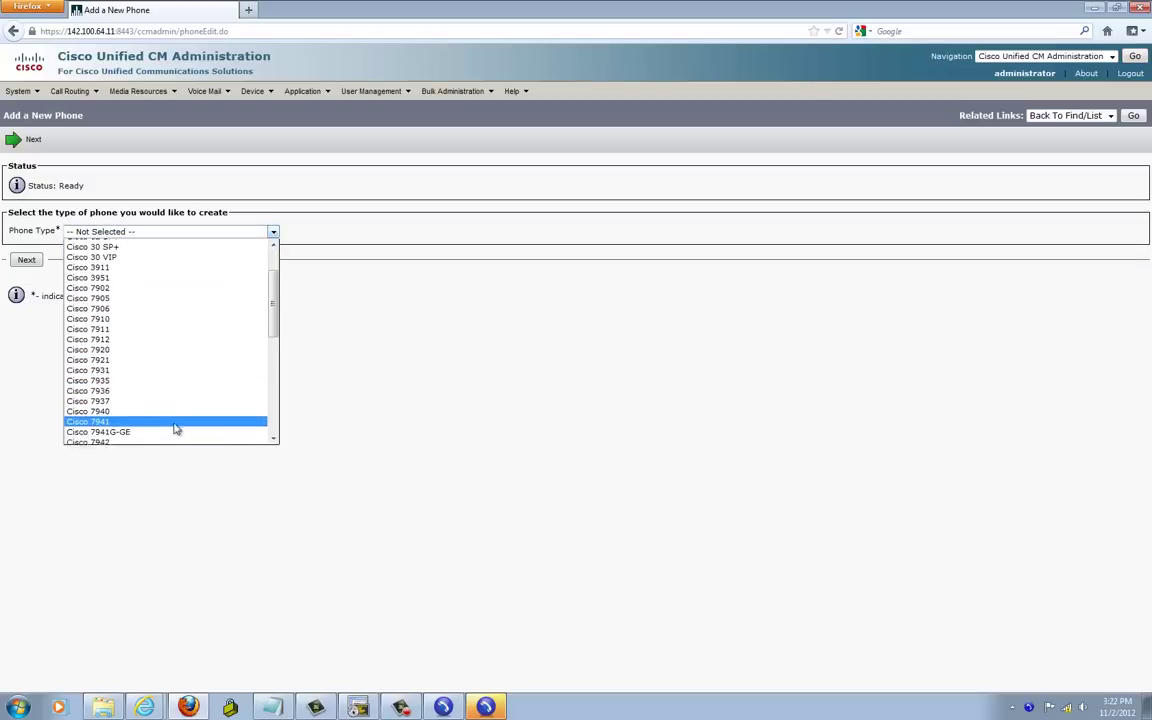
pyautogui.scroll(-5, 170, 430)
pyautogui.click(140, 372)
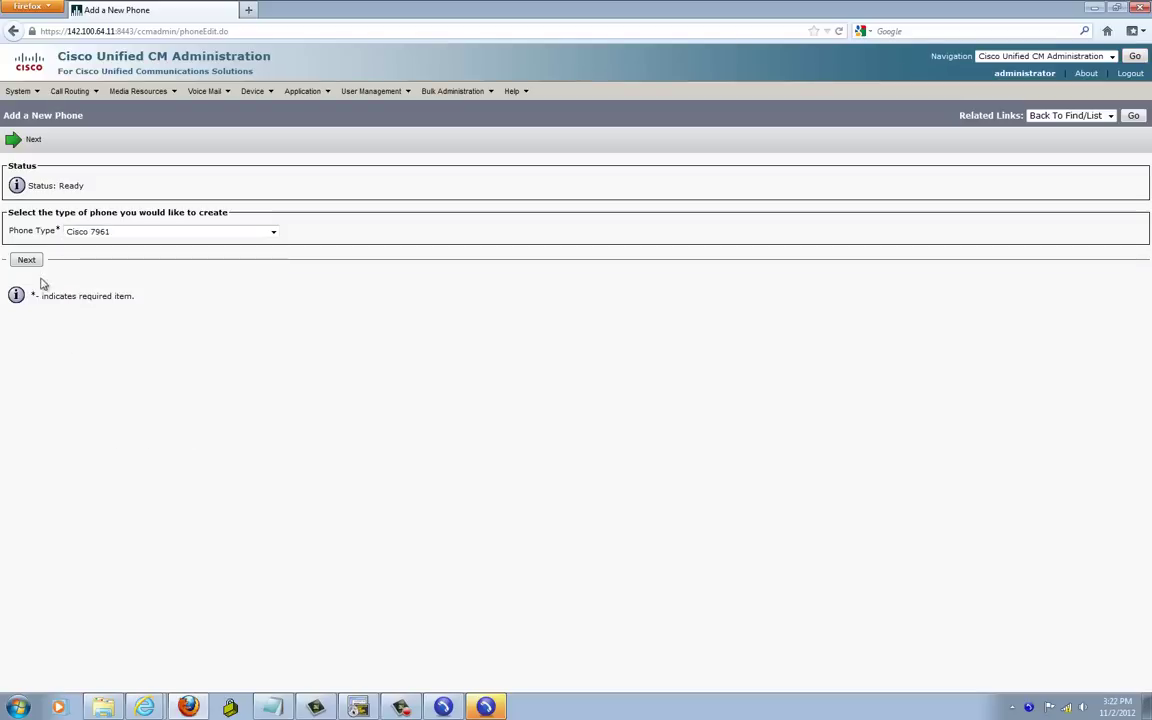
pyautogui.click(28, 262)
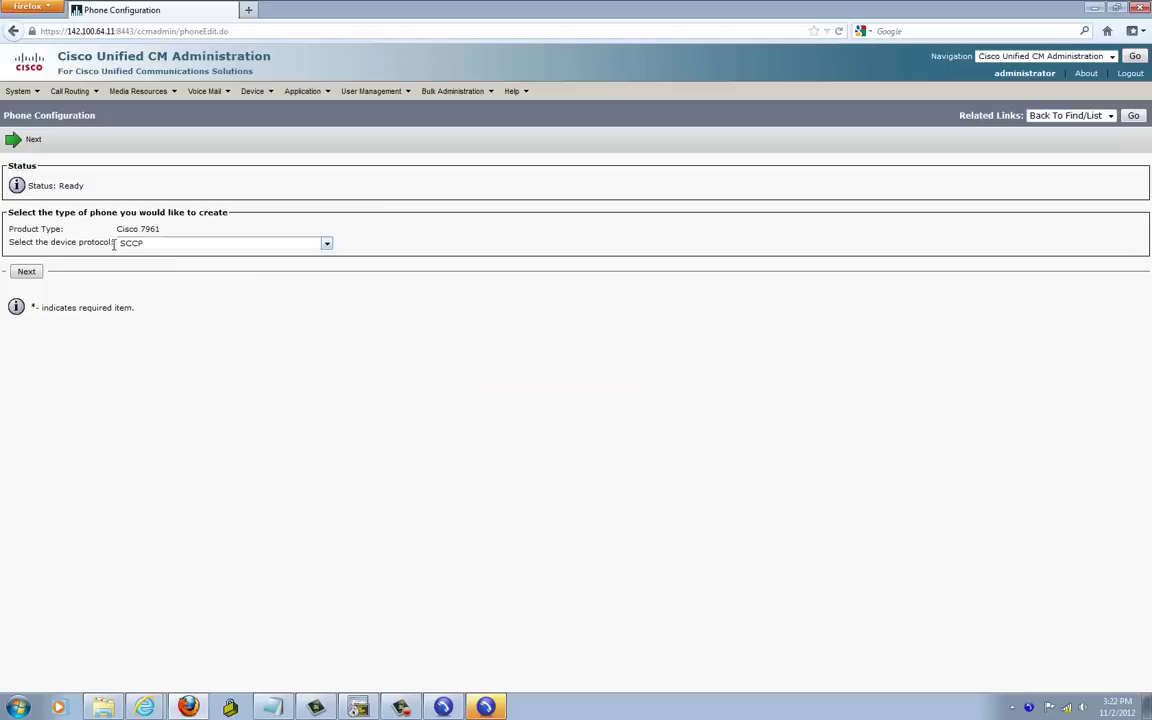
pyautogui.click(26, 272)
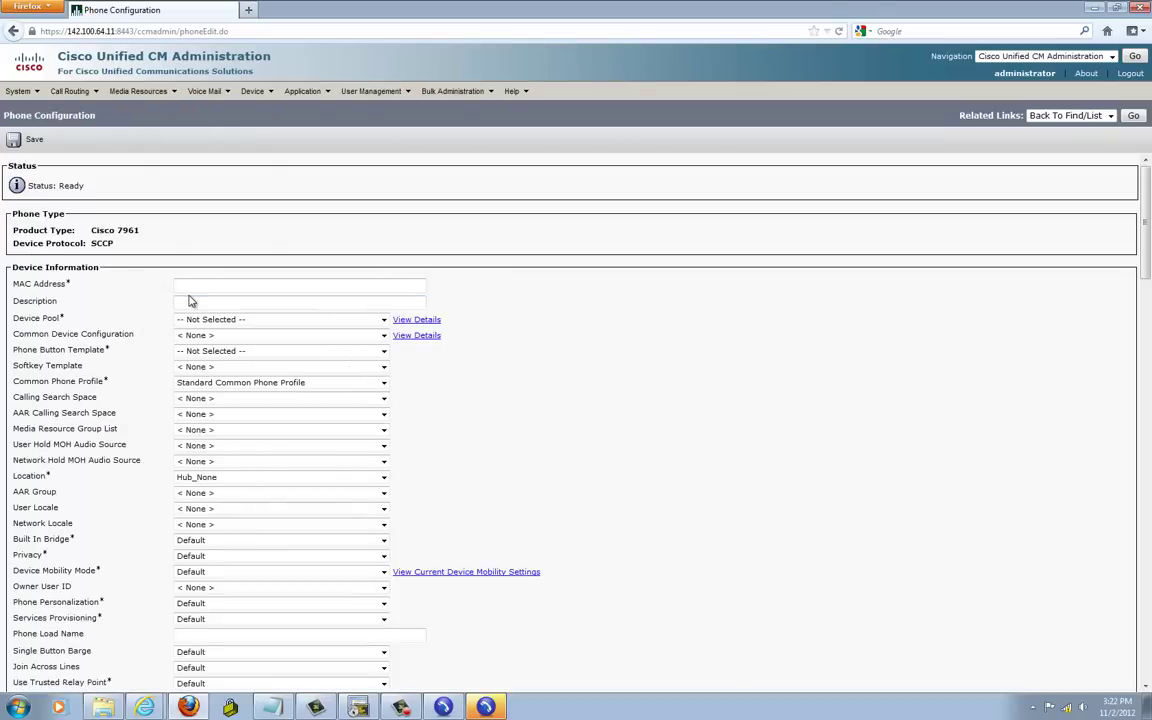
# Paste the copied MAC address into the new phone's configuration and set its description to HQ Phone 1.
pyautogui.rightClick(184, 288)
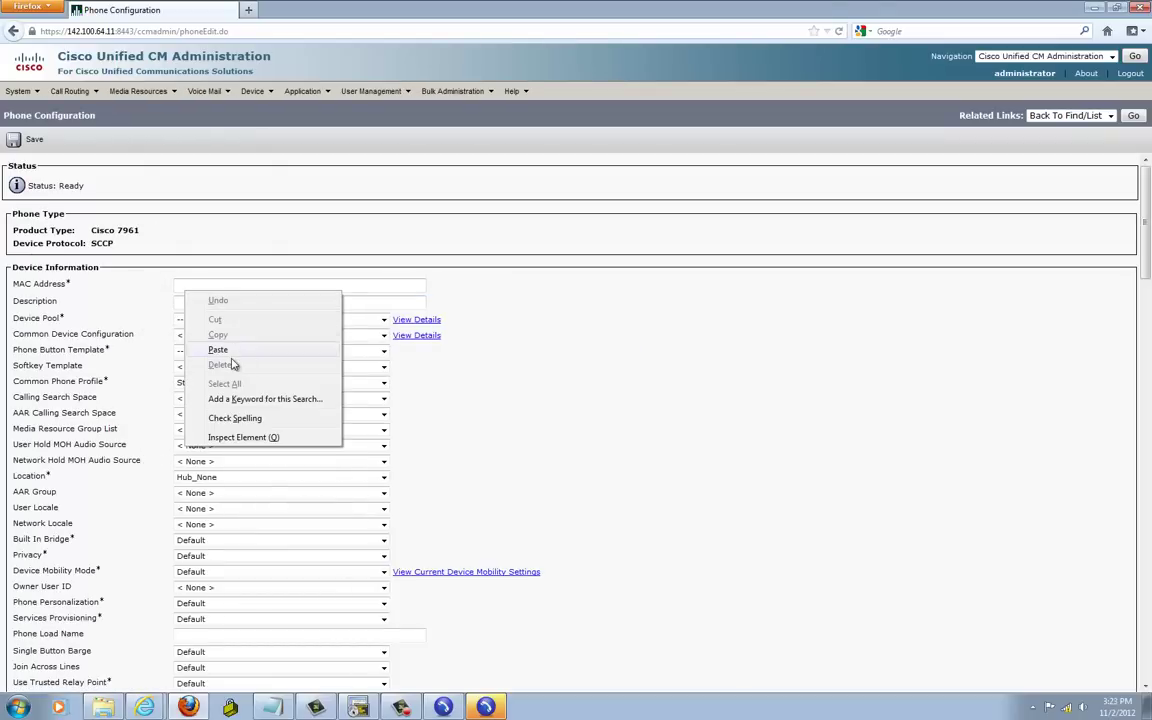
pyautogui.click(224, 350)
pyautogui.click(260, 300)
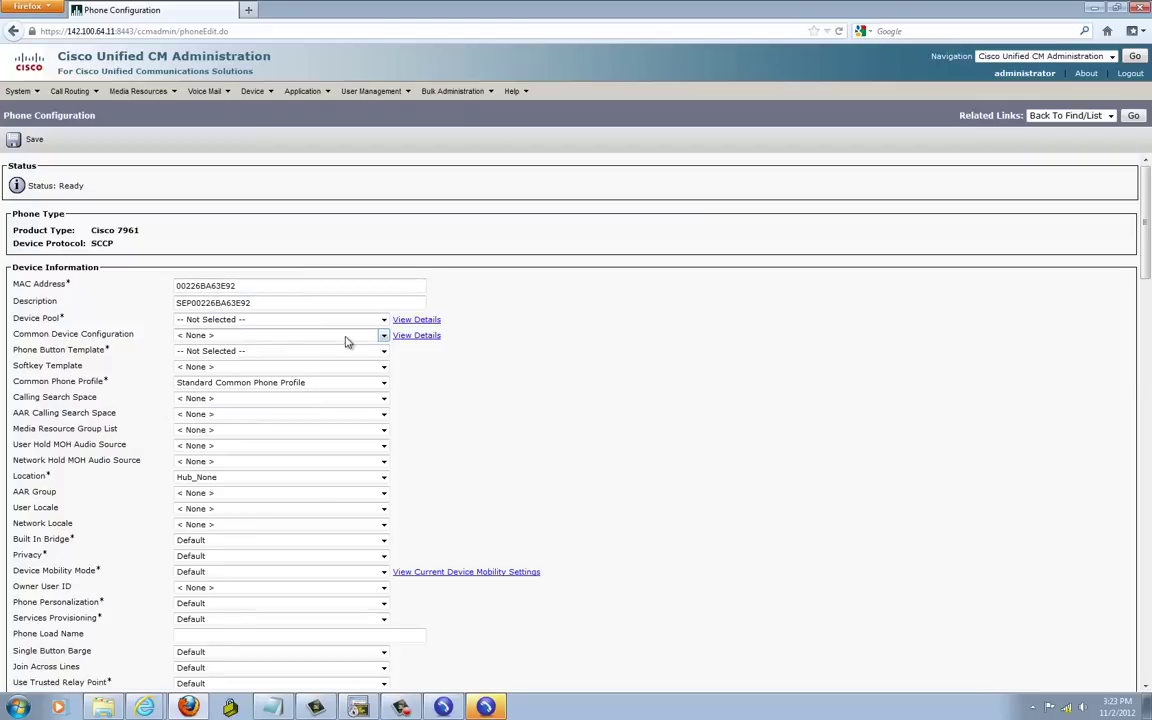
pyautogui.moveTo(260, 303); pyautogui.dragTo(147, 305)
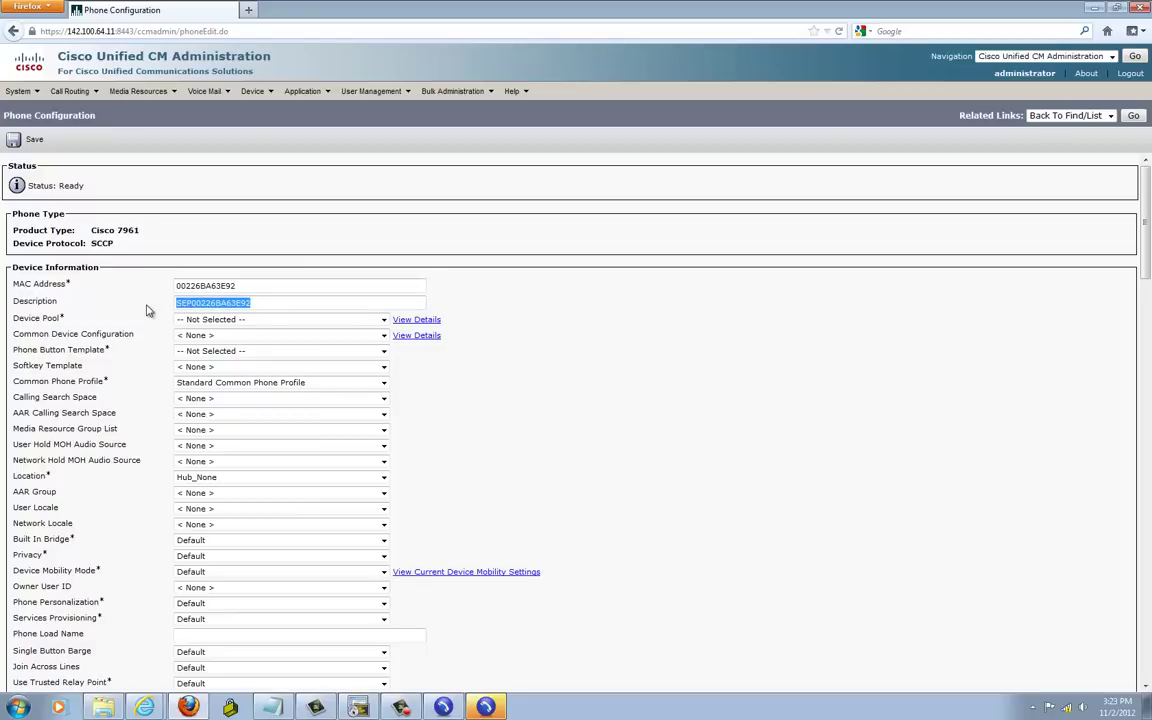
pyautogui.write('HQ P')
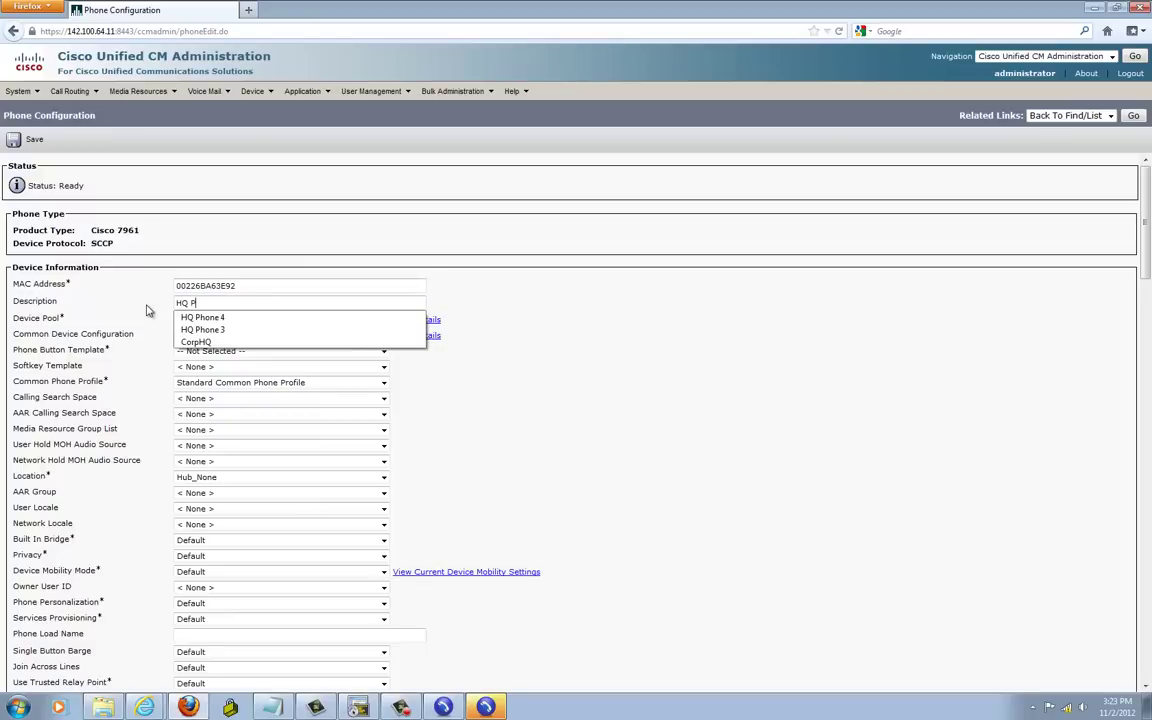
pyautogui.write('hone ')
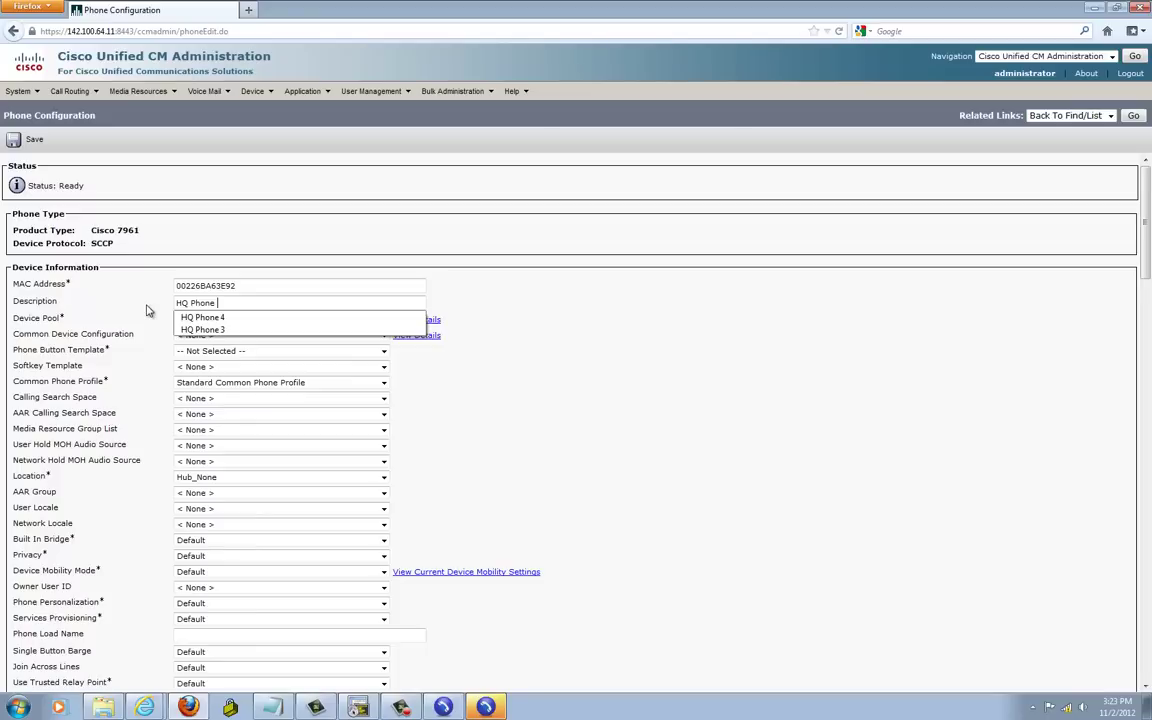
pyautogui.write('1')
# Assign the new phone to the HQ device pool and set its security profile to Cisco 7961 - Standard SCCP Non-Secure Profile.
pyautogui.click(208, 320)
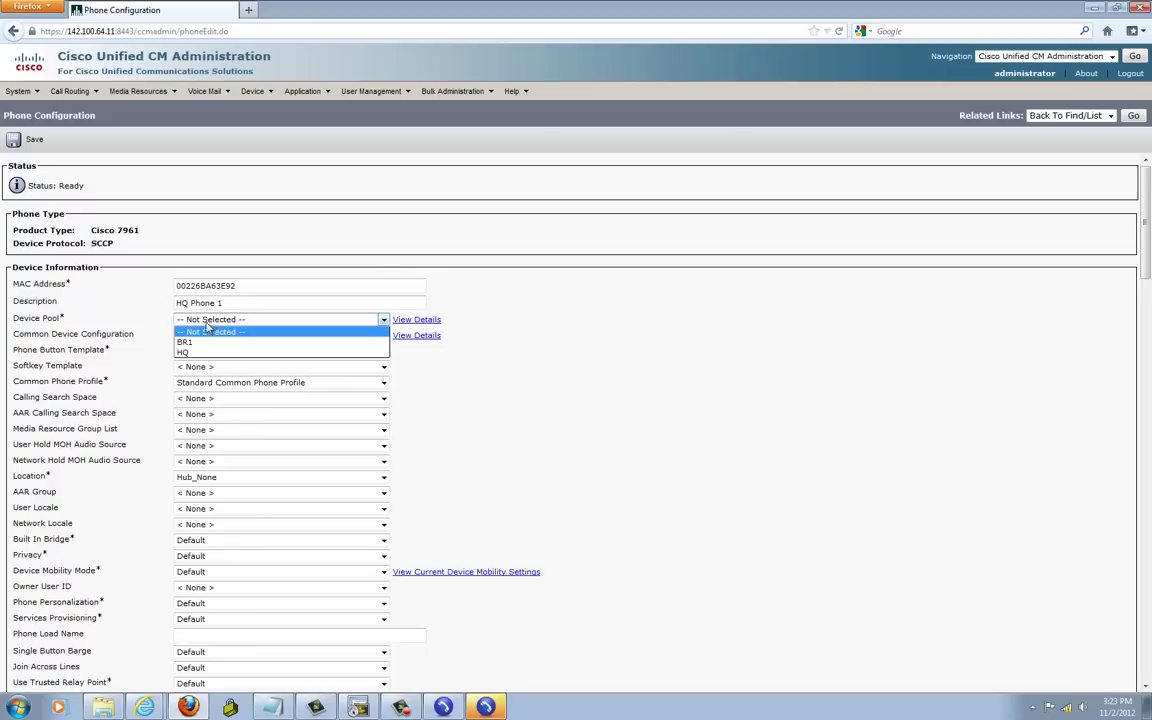
pyautogui.click(200, 352)
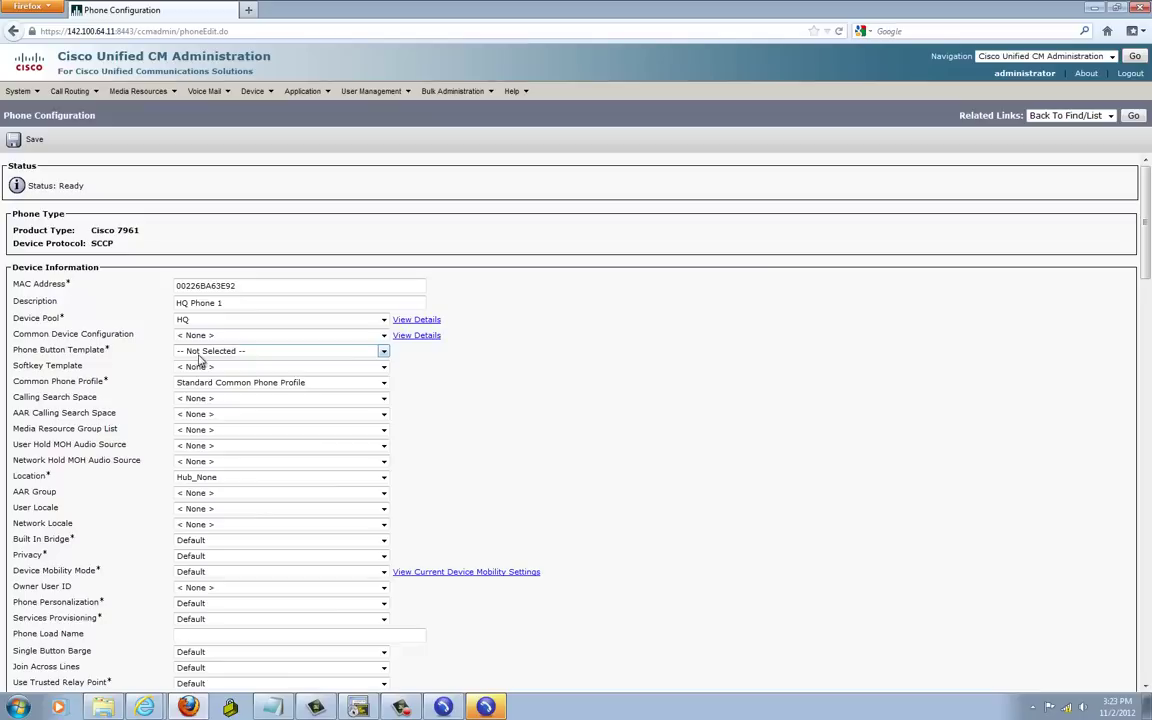
pyautogui.click(204, 399)
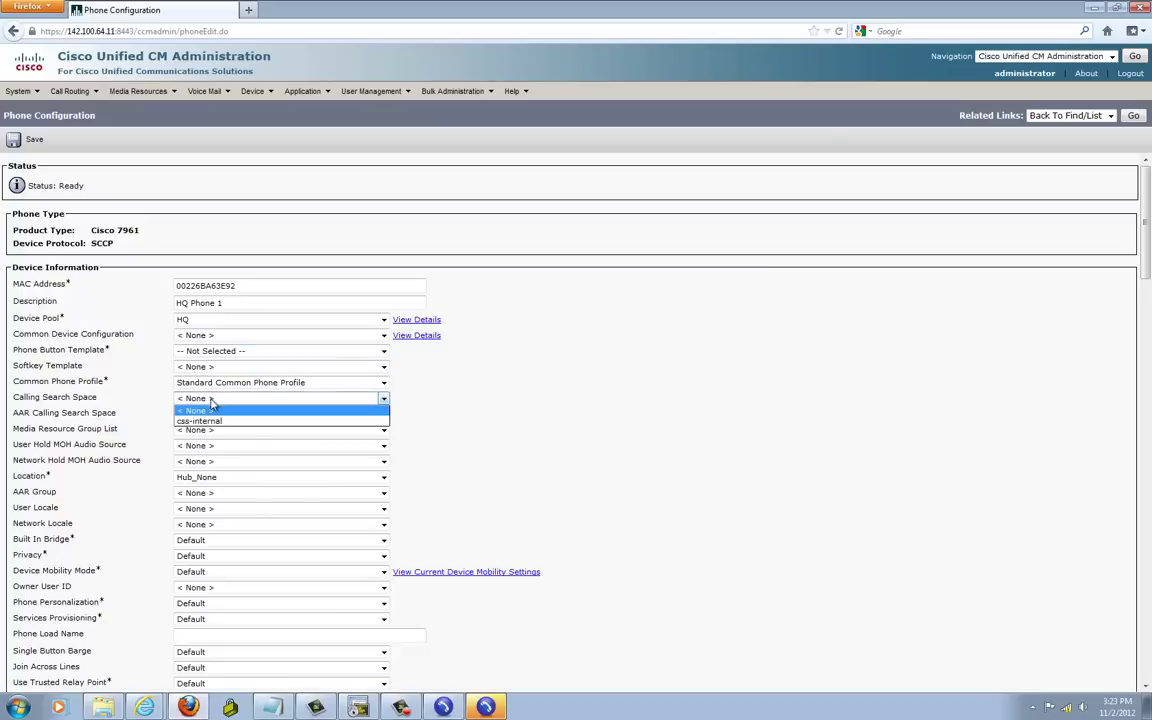
pyautogui.click(262, 410)
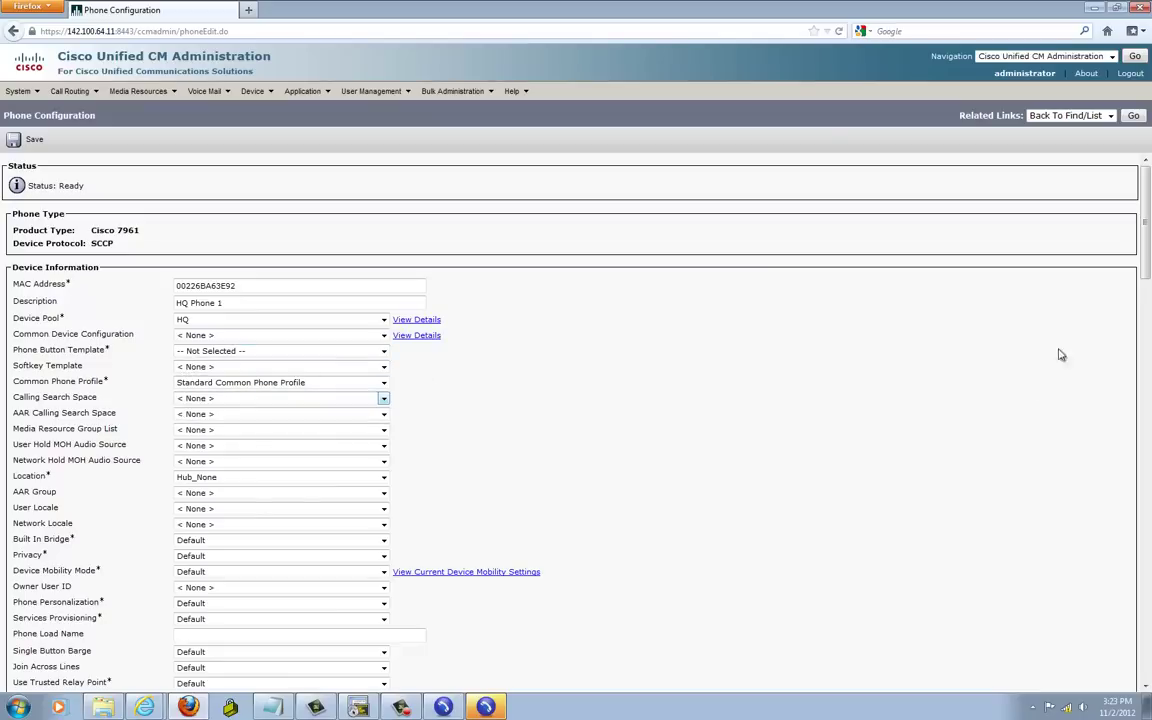
pyautogui.moveTo(1147, 242); pyautogui.dragTo(1149, 385)
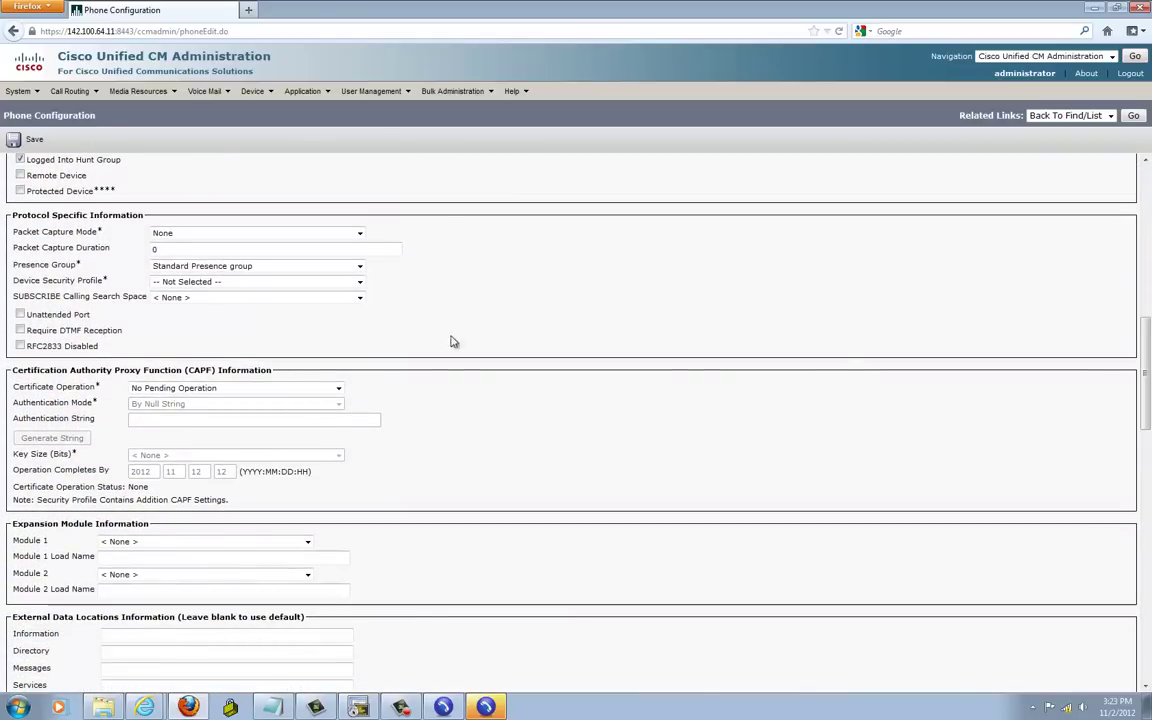
pyautogui.click(181, 283)
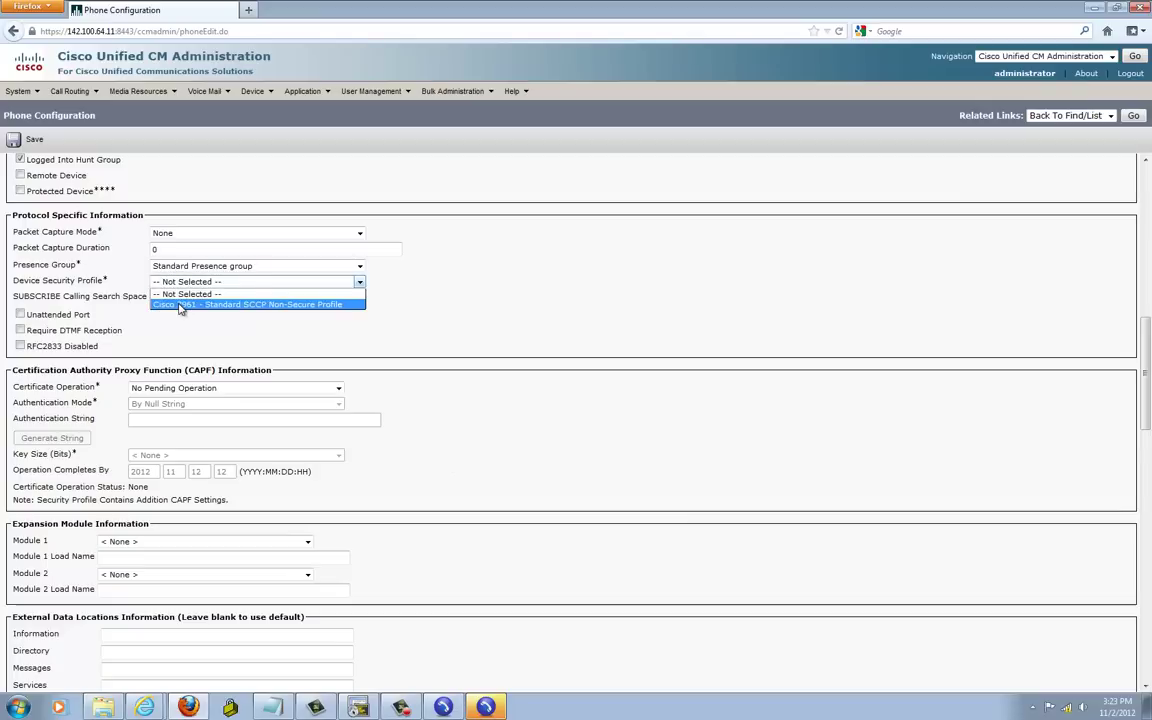
pyautogui.click(247, 304)
pyautogui.scroll(-1, 616, 412)
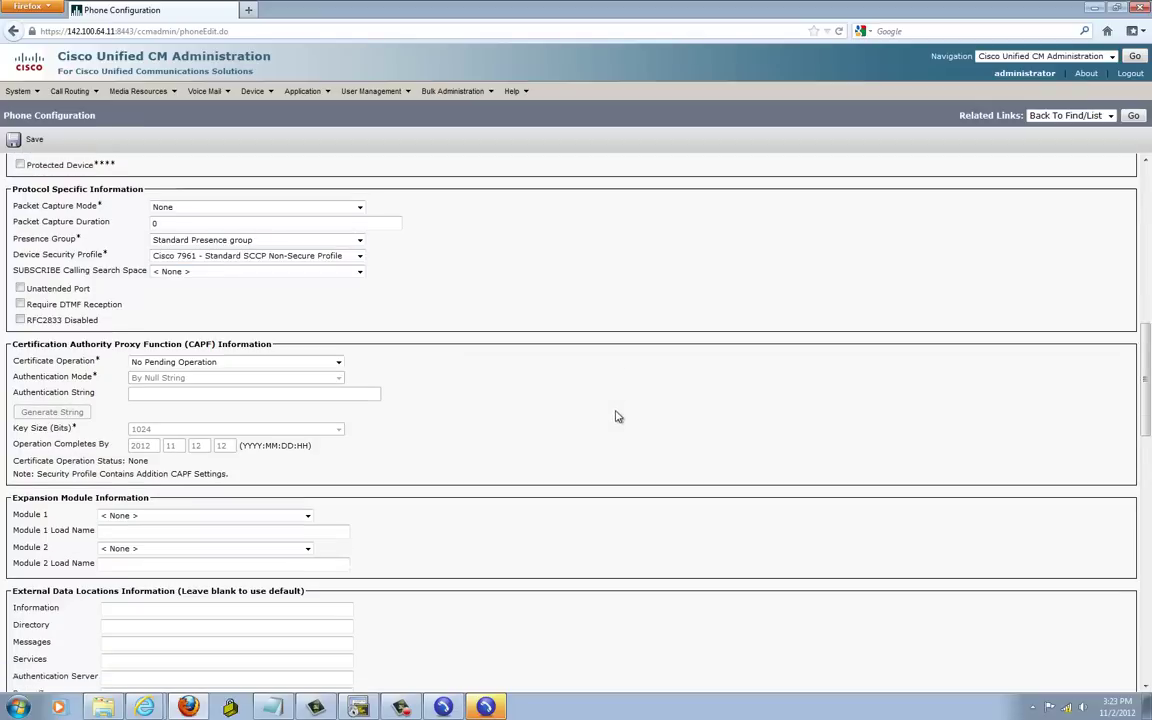
# Try to save the new phone's configuration without a phone button template.
pyautogui.click(30, 142)
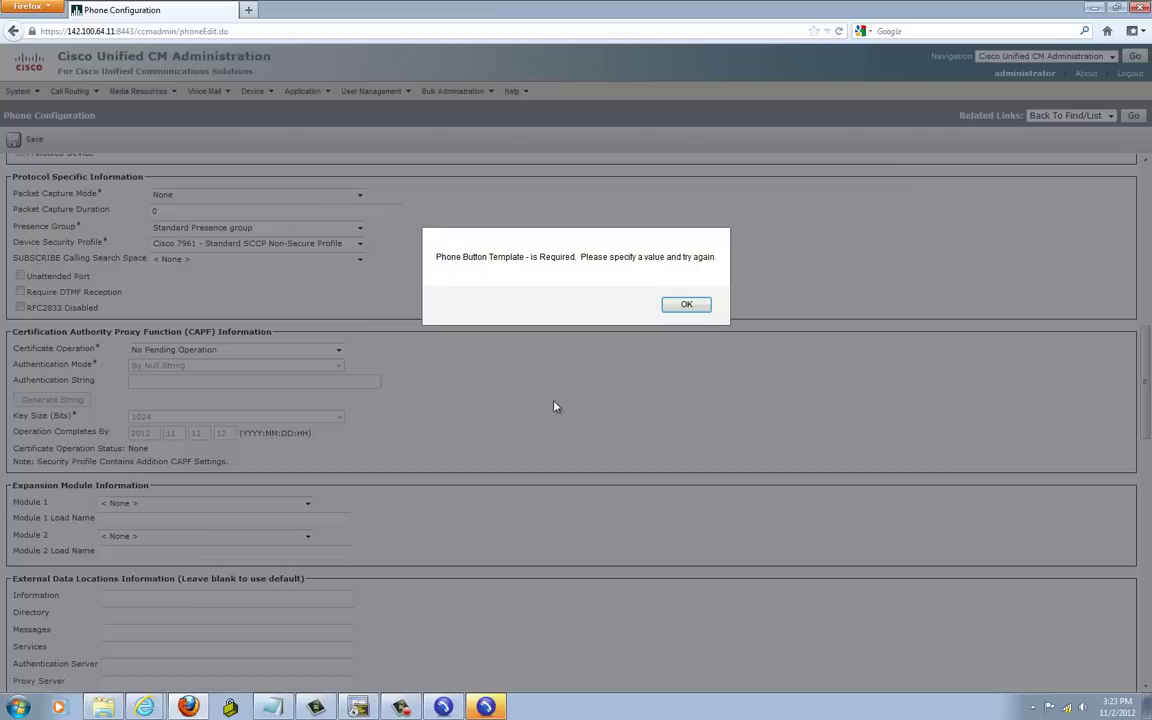
pyautogui.click(666, 308)
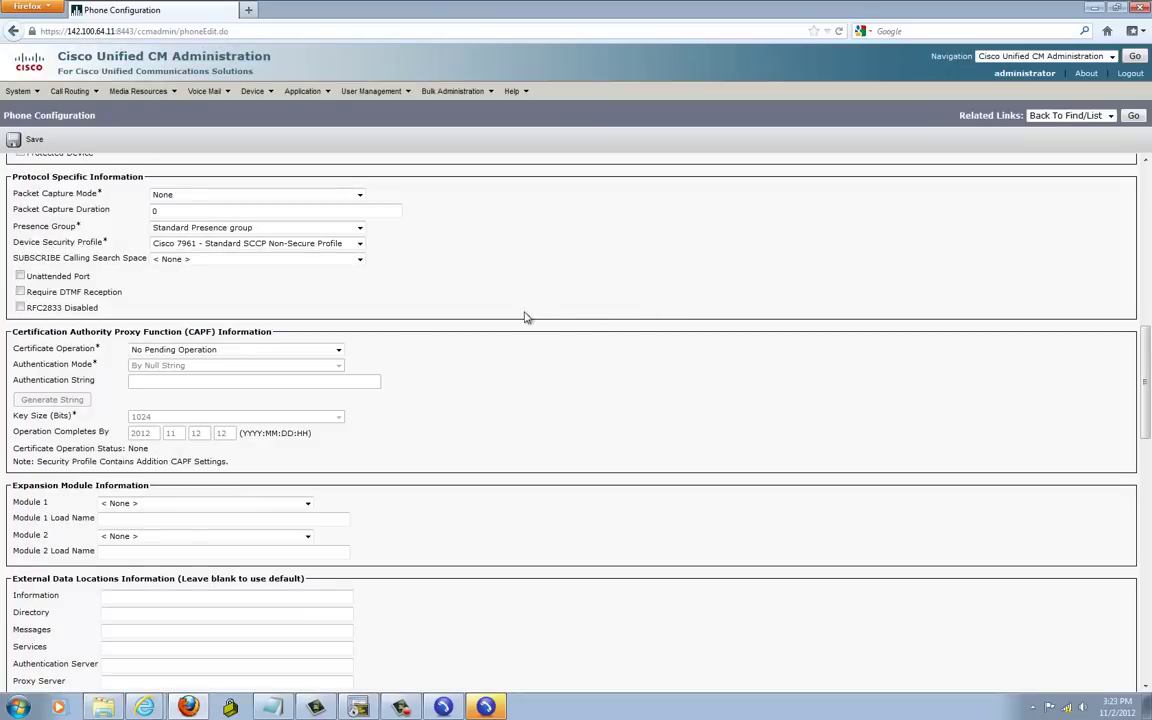
pyautogui.click(28, 142)
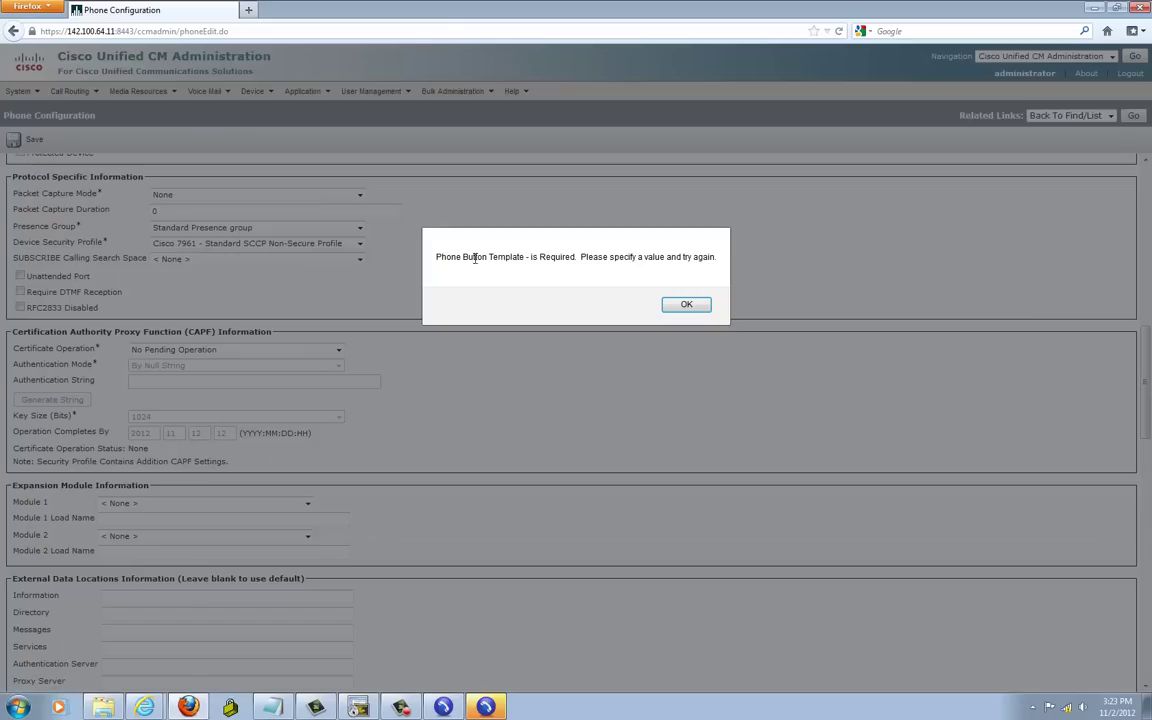
pyautogui.click(688, 304)
# Set the phone button template to Standard 7961 SCCP and save the new phone.
pyautogui.scroll(2, 1130, 303)
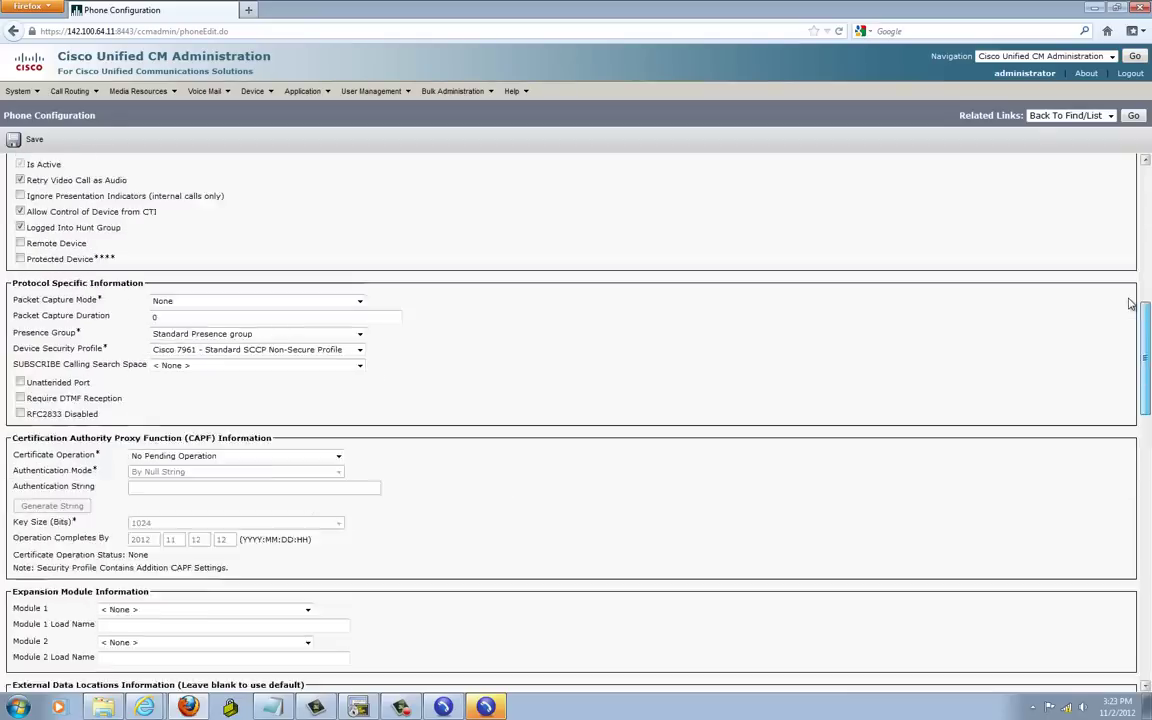
pyautogui.scroll(10, 1130, 303)
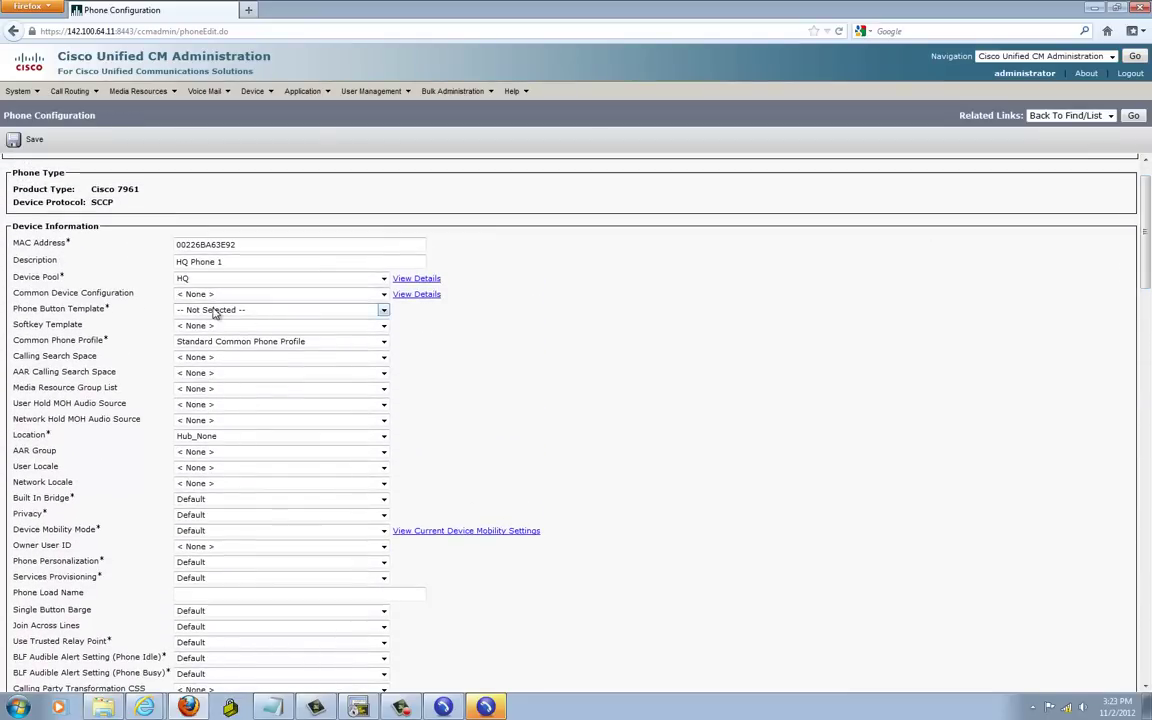
pyautogui.click(213, 313)
pyautogui.click(205, 333)
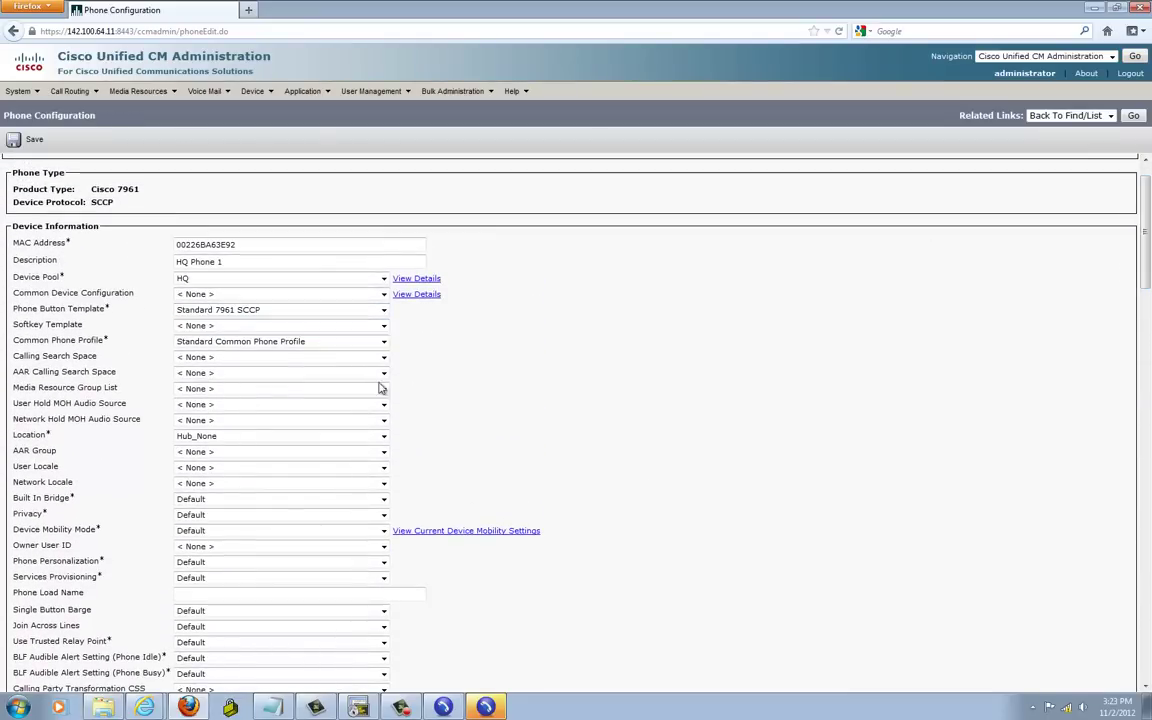
pyautogui.click(16, 137)
pyautogui.click(662, 303)
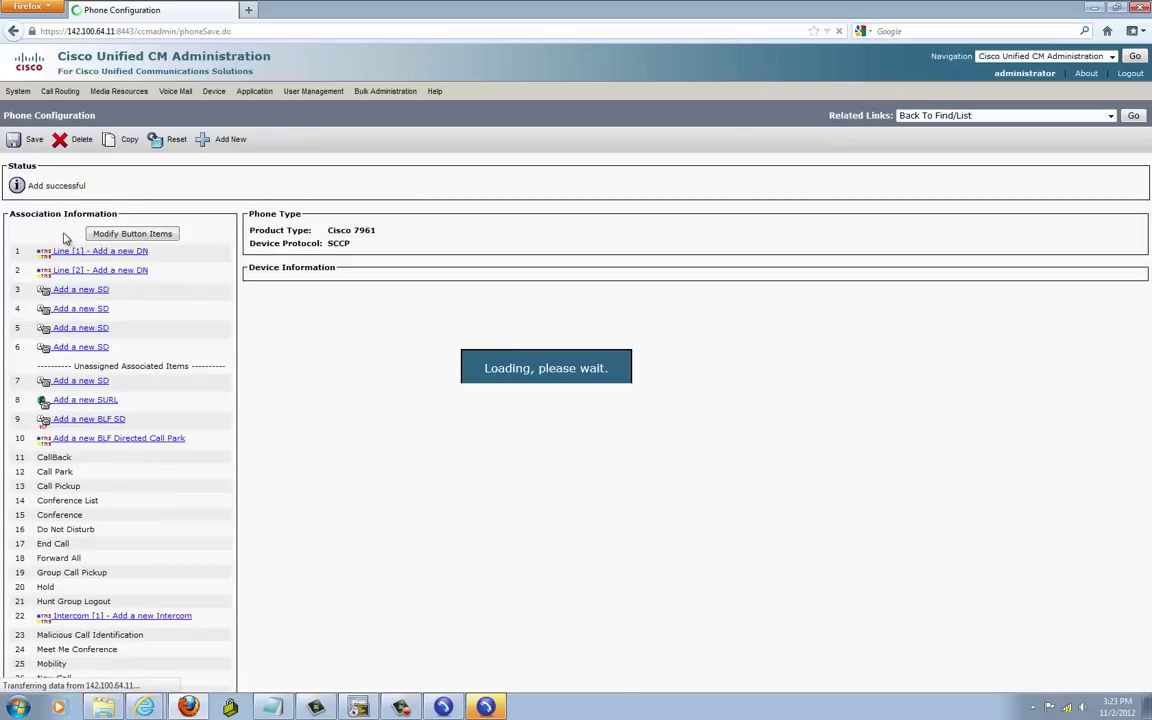
# Open the directory number configuration for line 1 of the new phone.
pyautogui.click(106, 252)
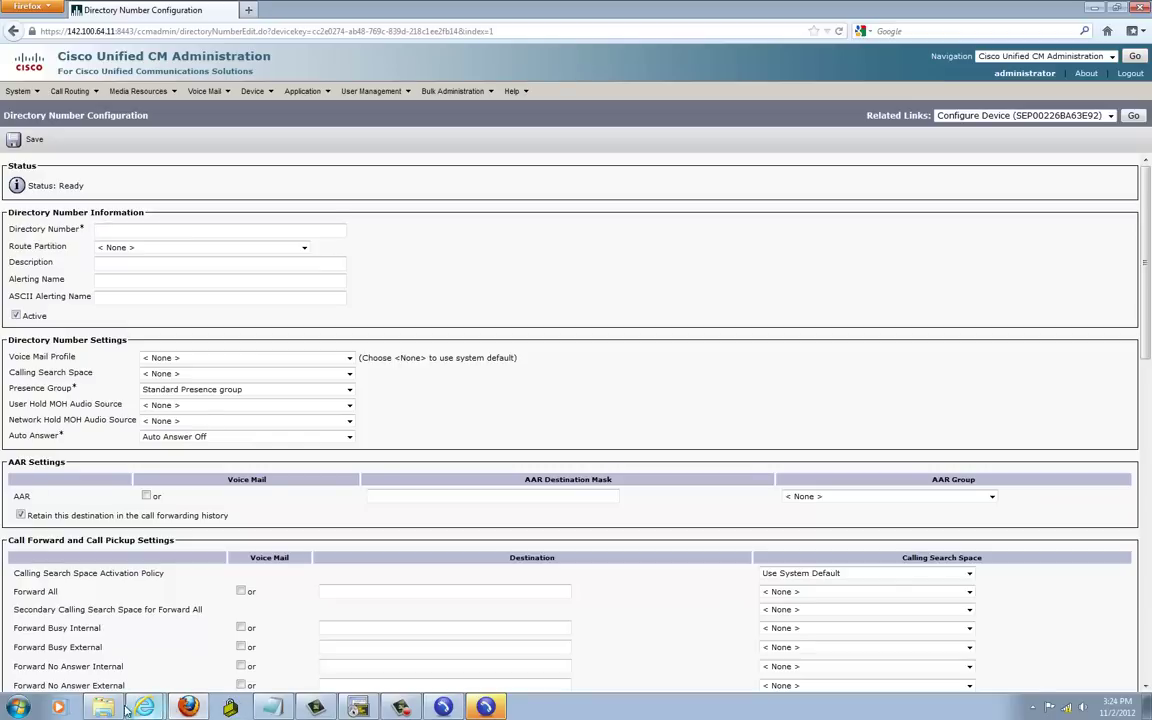
pyautogui.moveTo(103, 712)
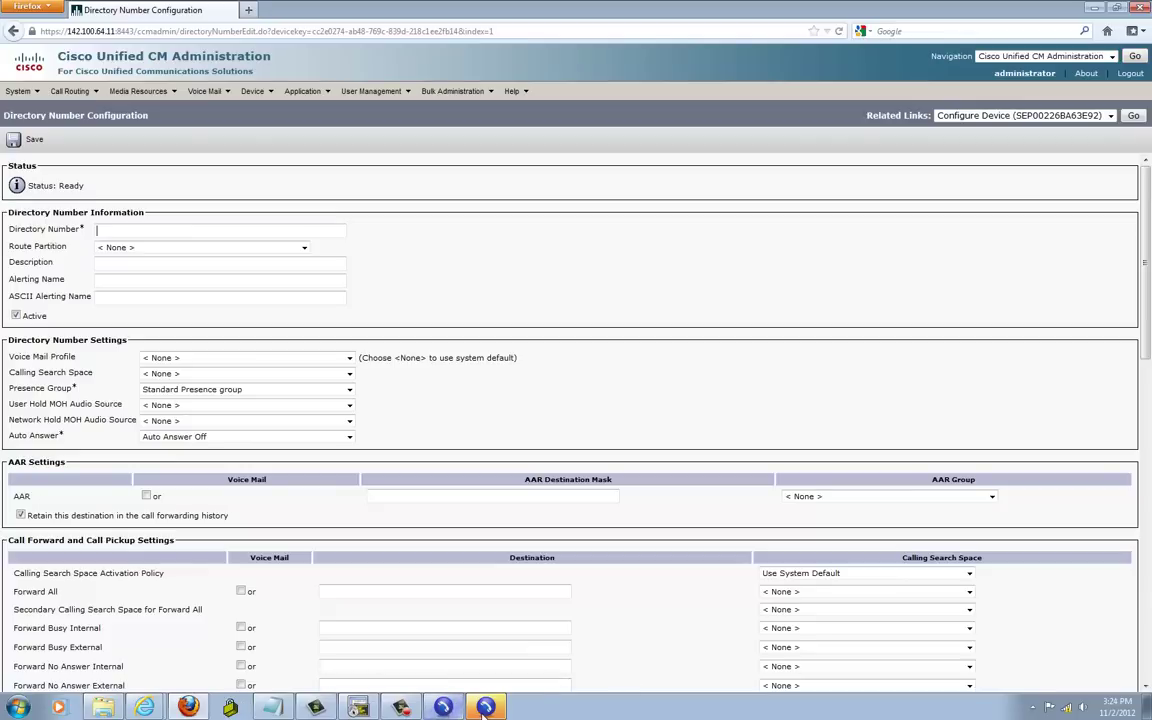
pyautogui.click(450, 707)
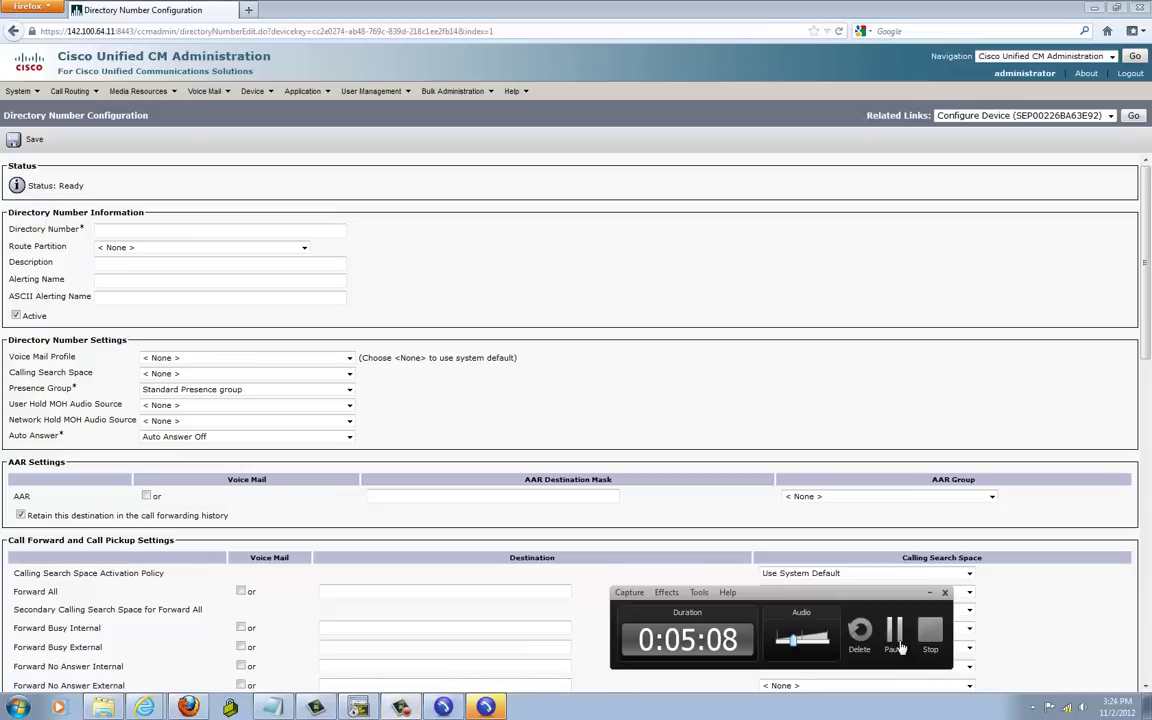
pyautogui.click(893, 636)
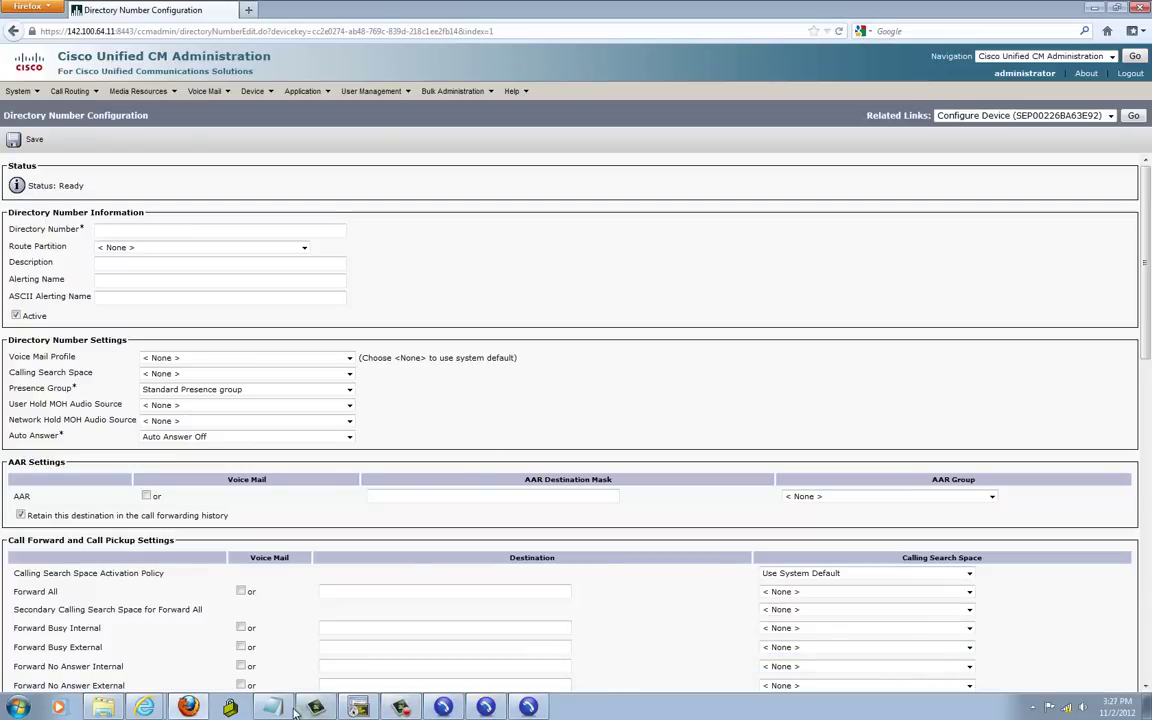
# Switch to the LAB notes in Notepad and review the HQ DID block.
pyautogui.hotkey('alt', 'Tab')
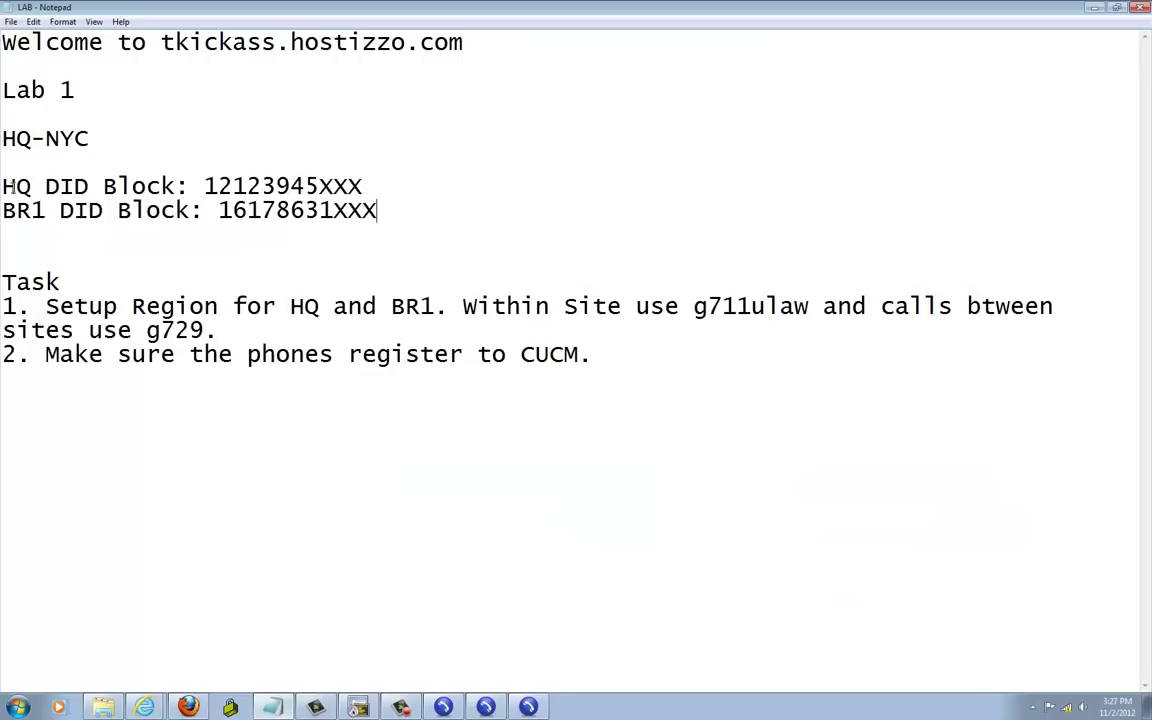
pyautogui.moveTo(5, 186); pyautogui.dragTo(197, 186)
pyautogui.click(204, 187)
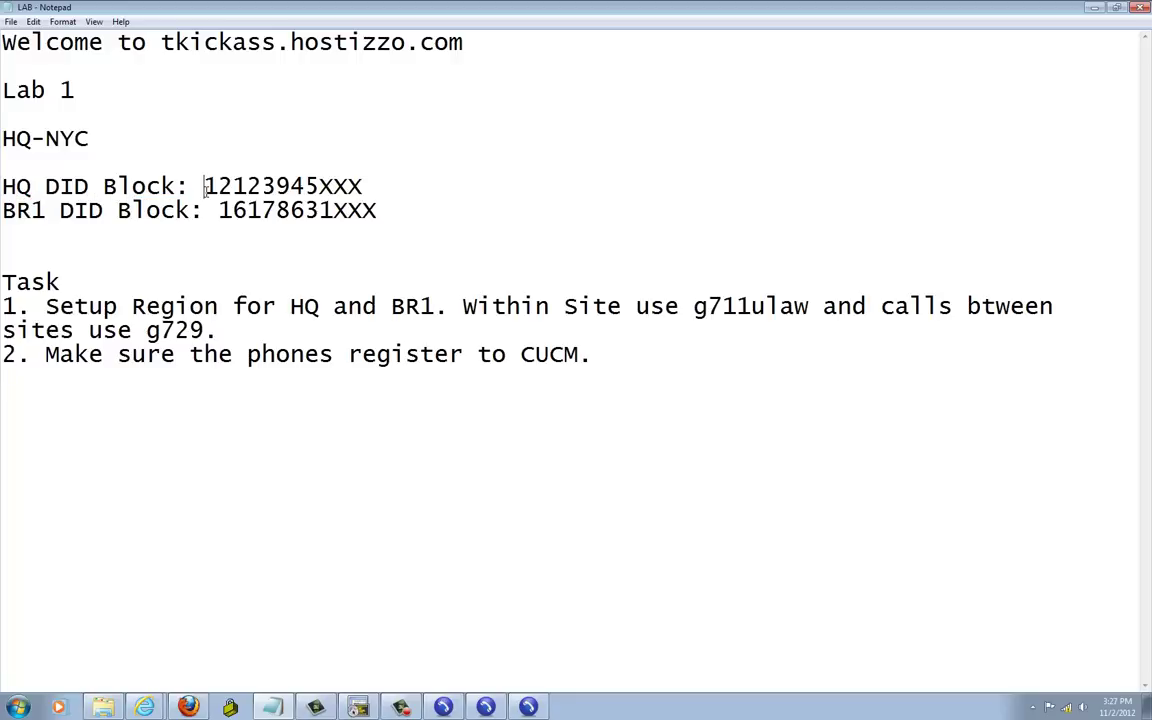
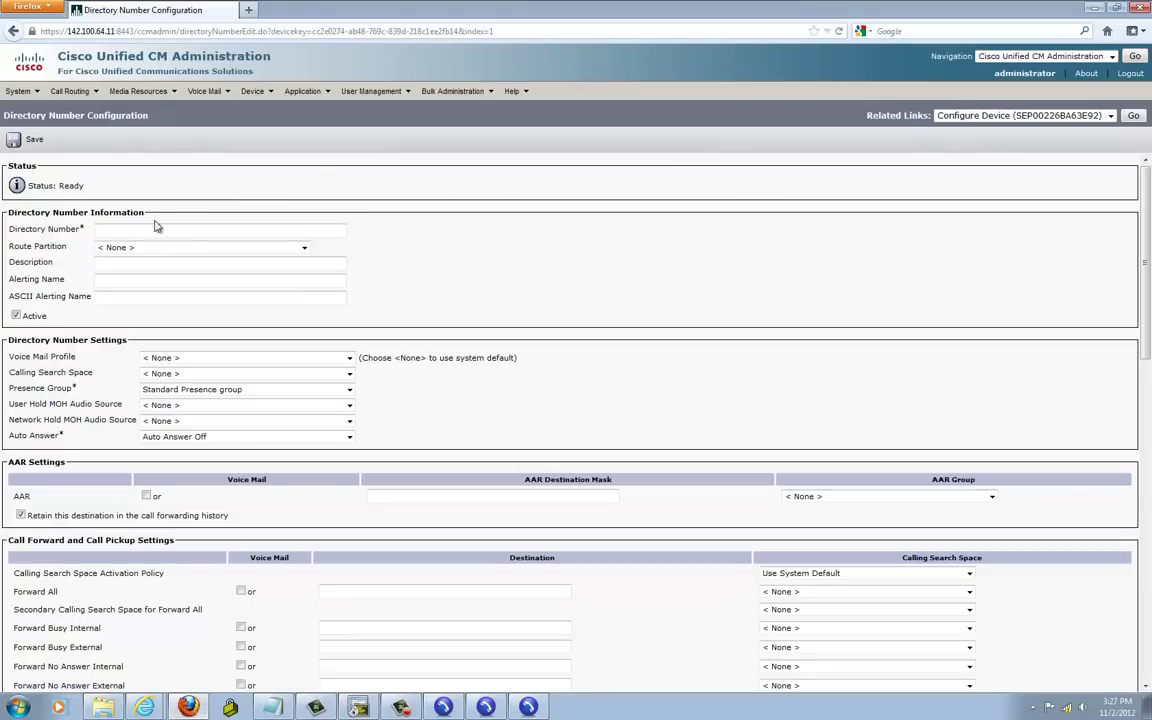
# Return to CUCM Administration and enter 5001 as the directory number for line 1.
pyautogui.click(113, 233)
pyautogui.write('5001')
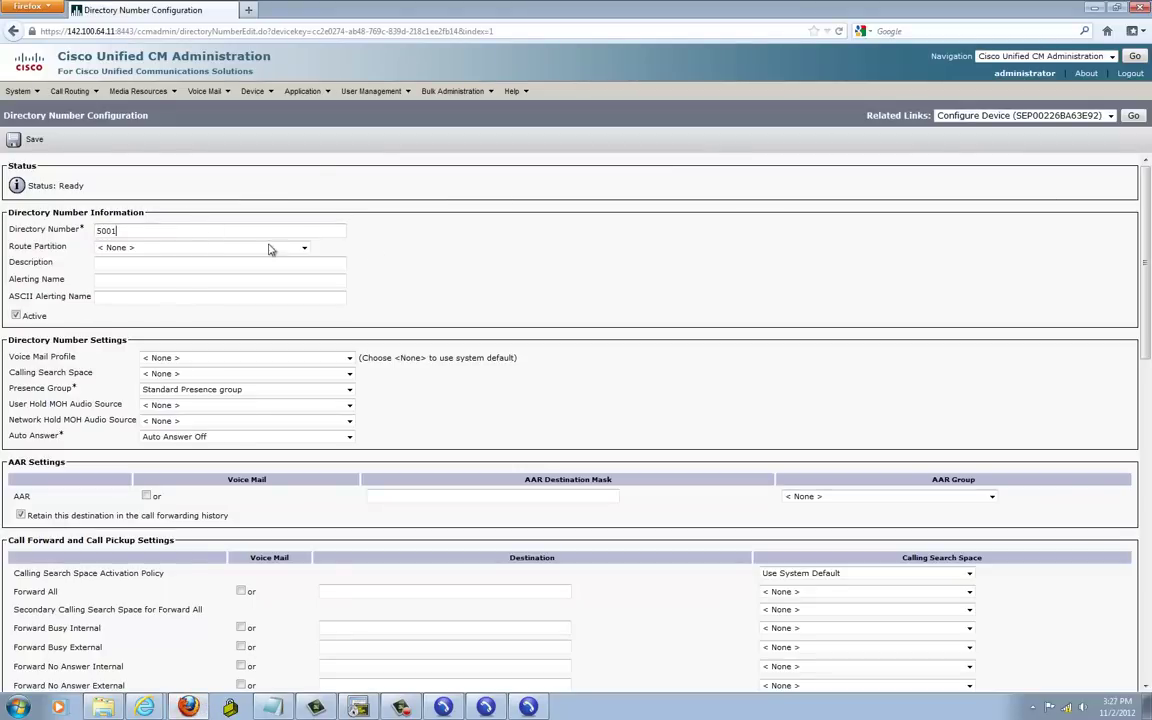
pyautogui.press('Tab')
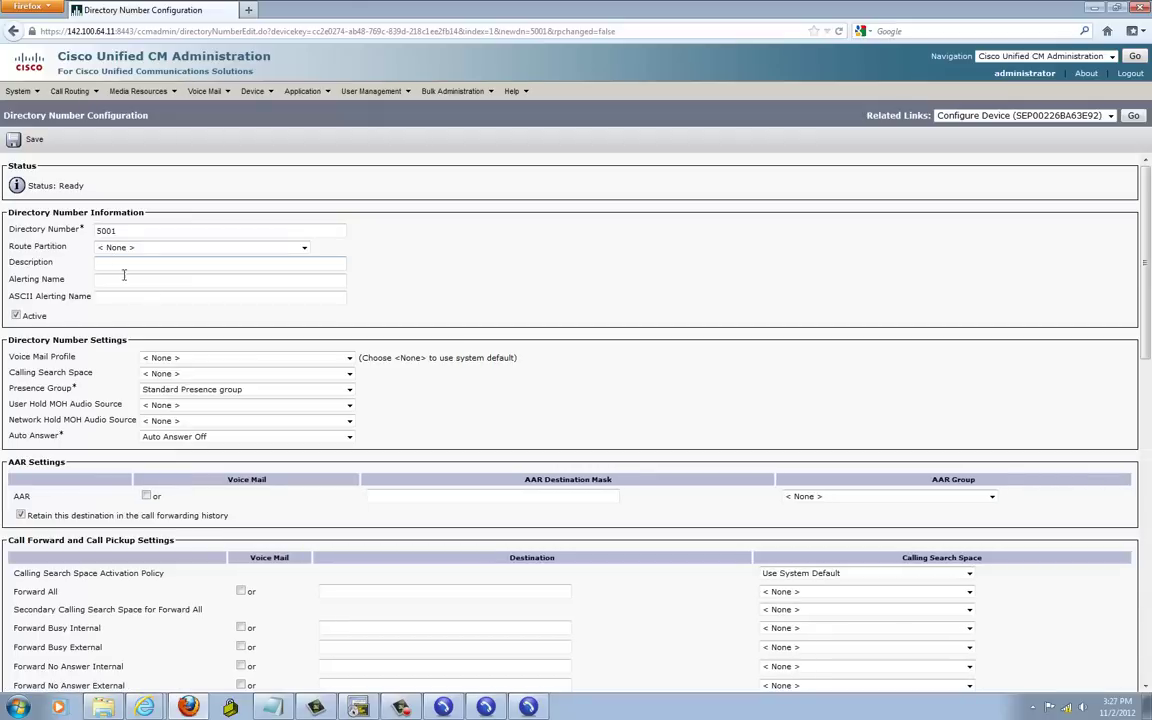
# Set the line's internal caller ID display and its ASCII display to HQ Phone 1.
pyautogui.moveTo(1145, 258); pyautogui.dragTo(1147, 503)
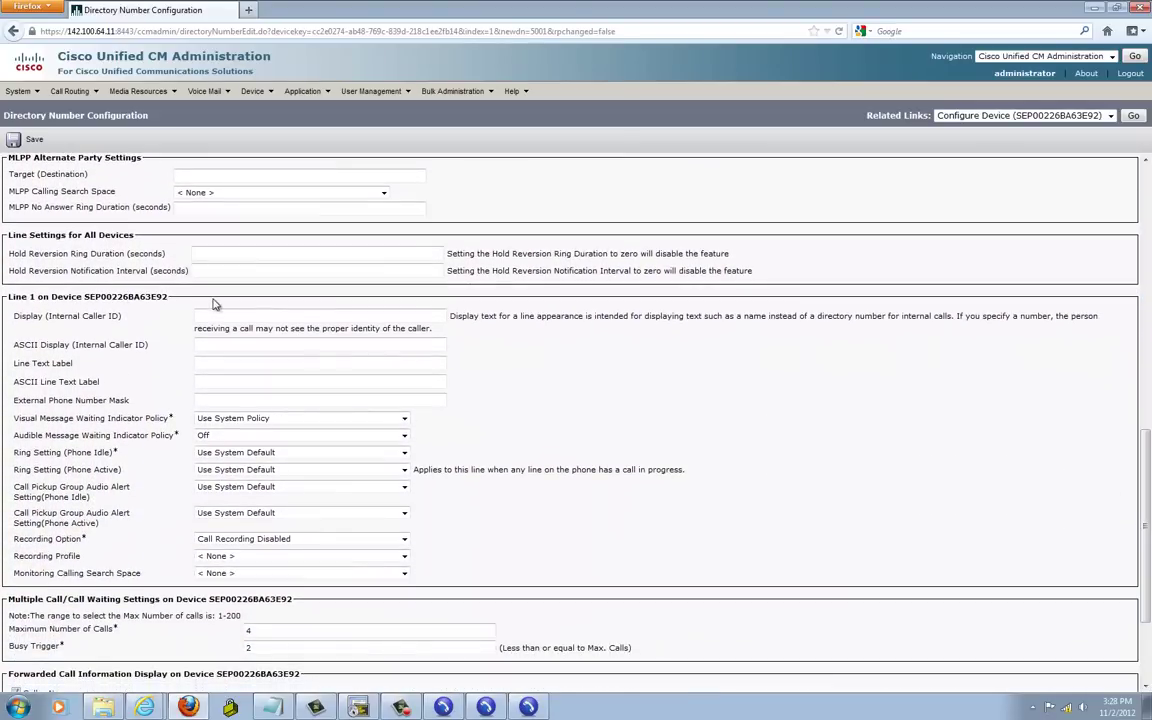
pyautogui.click(212, 314)
pyautogui.write('H')
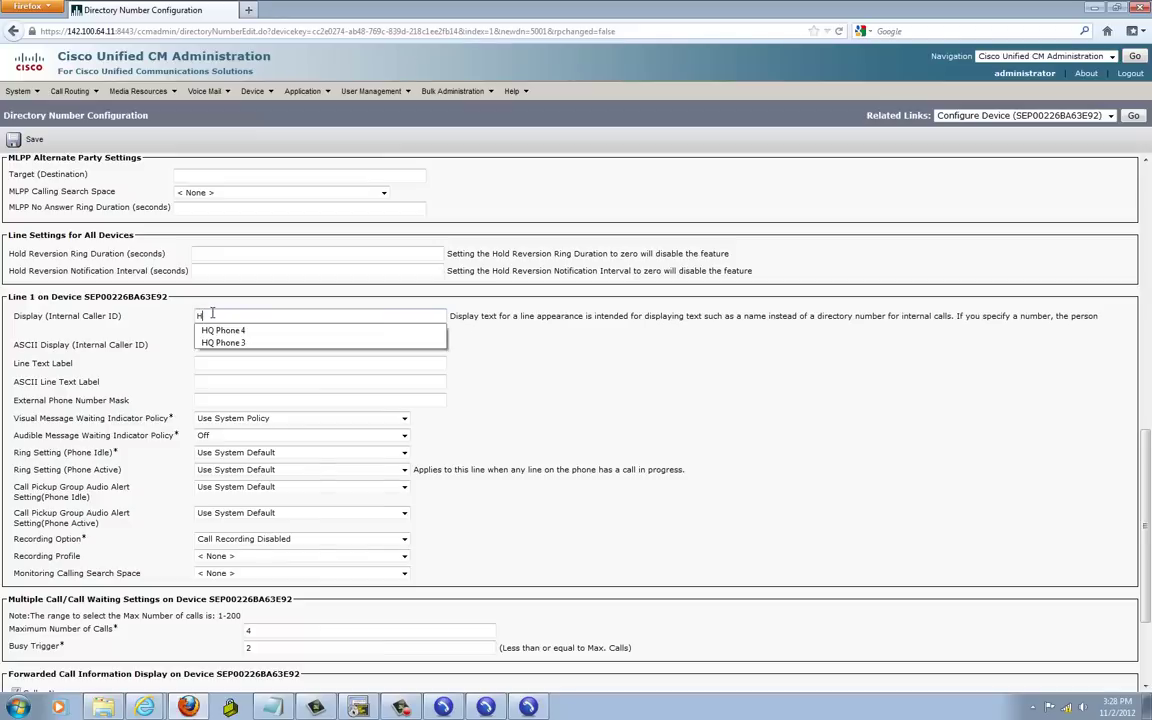
pyautogui.write('Q Phone 1')
pyautogui.click(217, 346)
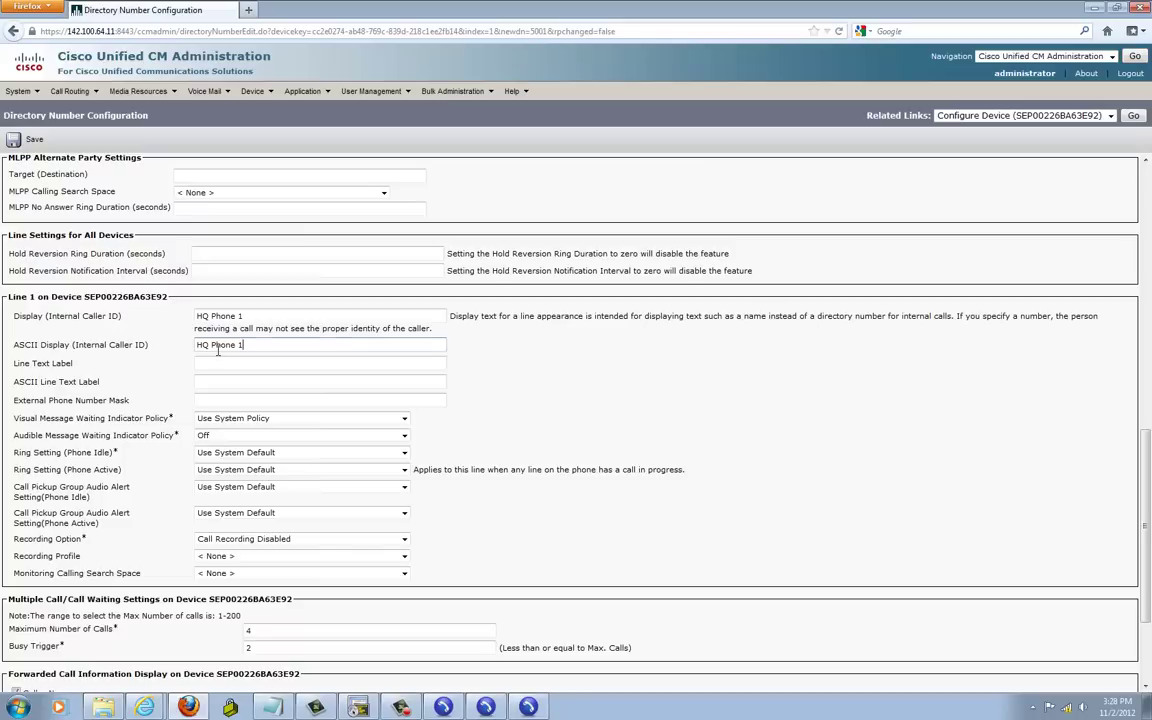
# Set the line's external phone number mask to +1212394XXXX and save the directory number.
pyautogui.click(214, 400)
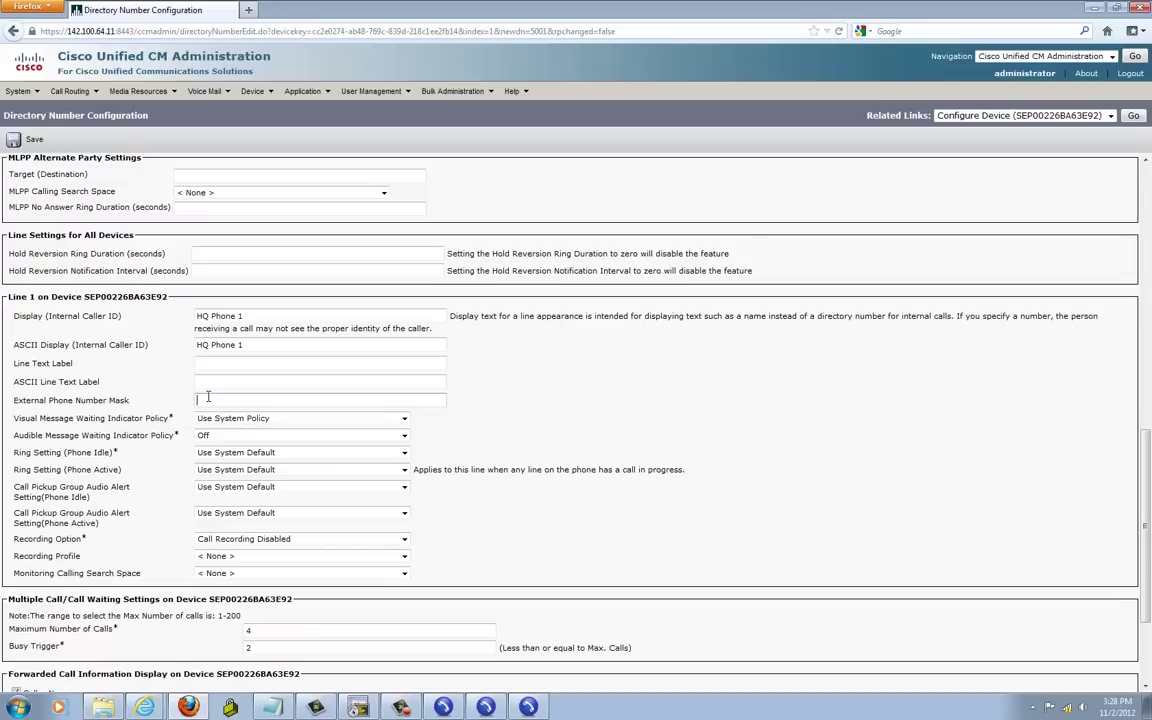
pyautogui.write('+')
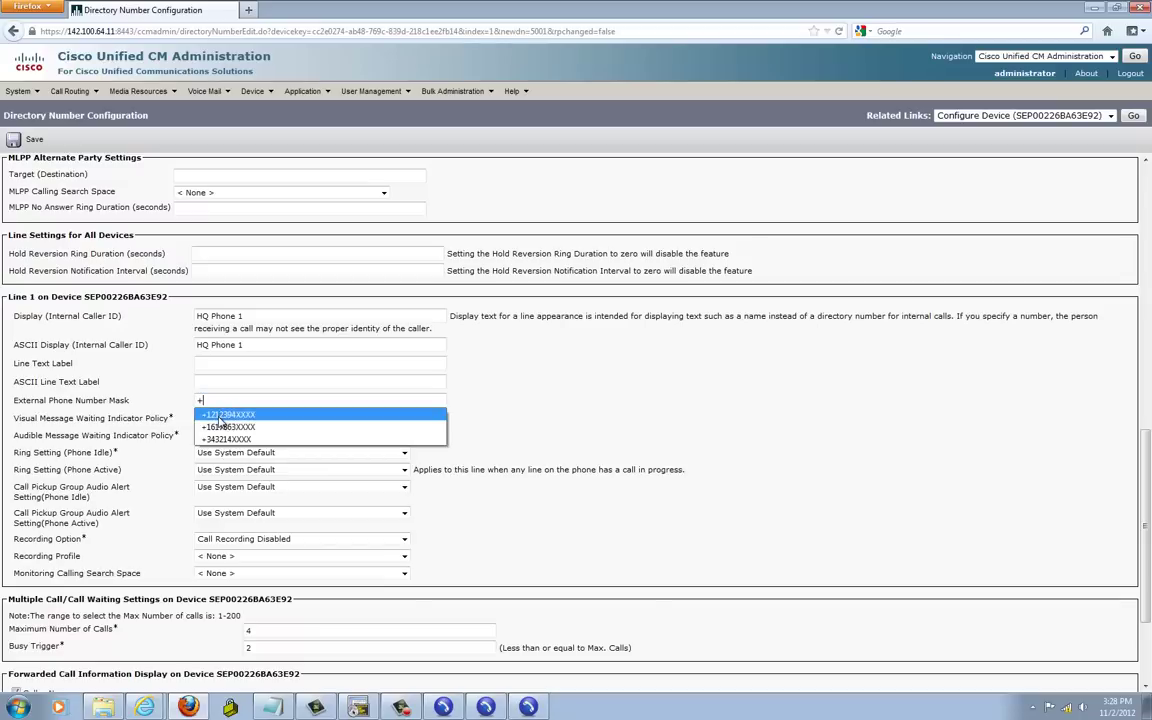
pyautogui.click(241, 415)
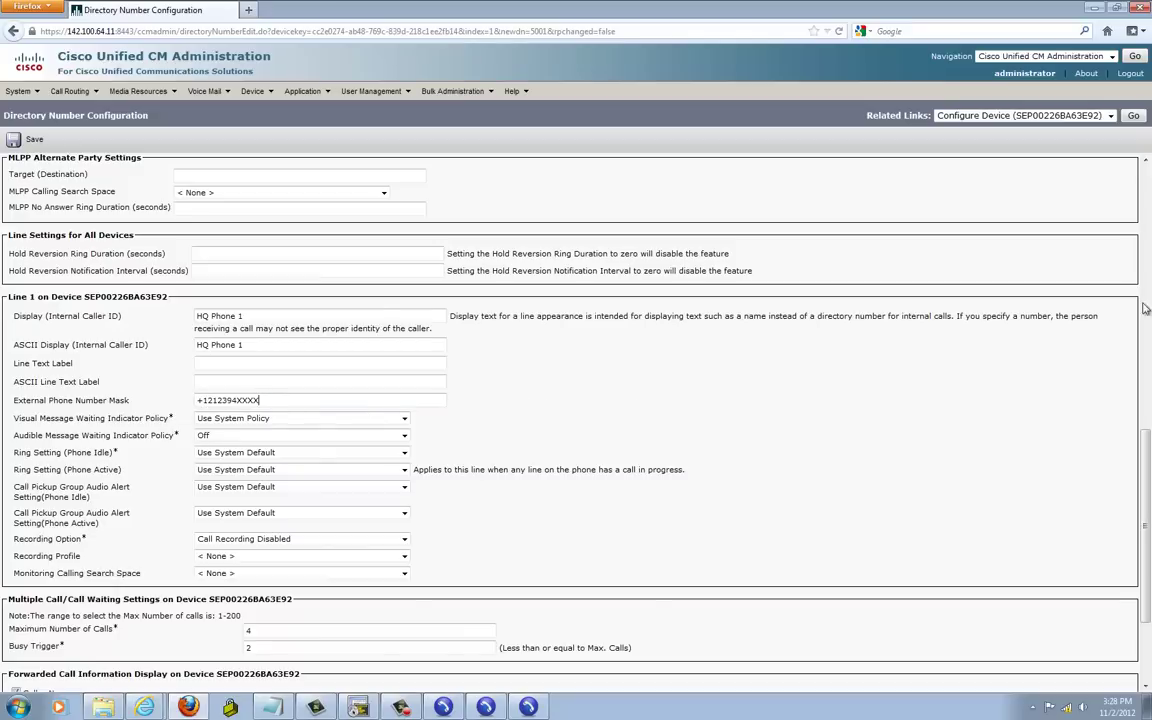
pyautogui.scroll(-3, 1148, 483)
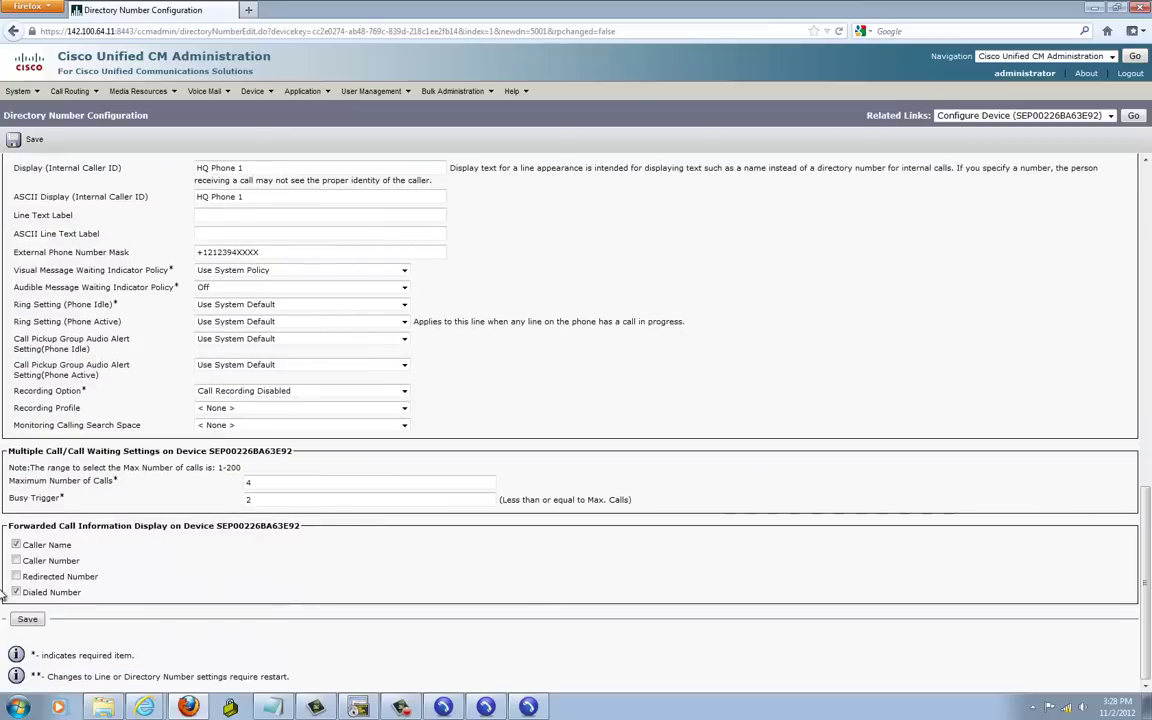
pyautogui.click(27, 620)
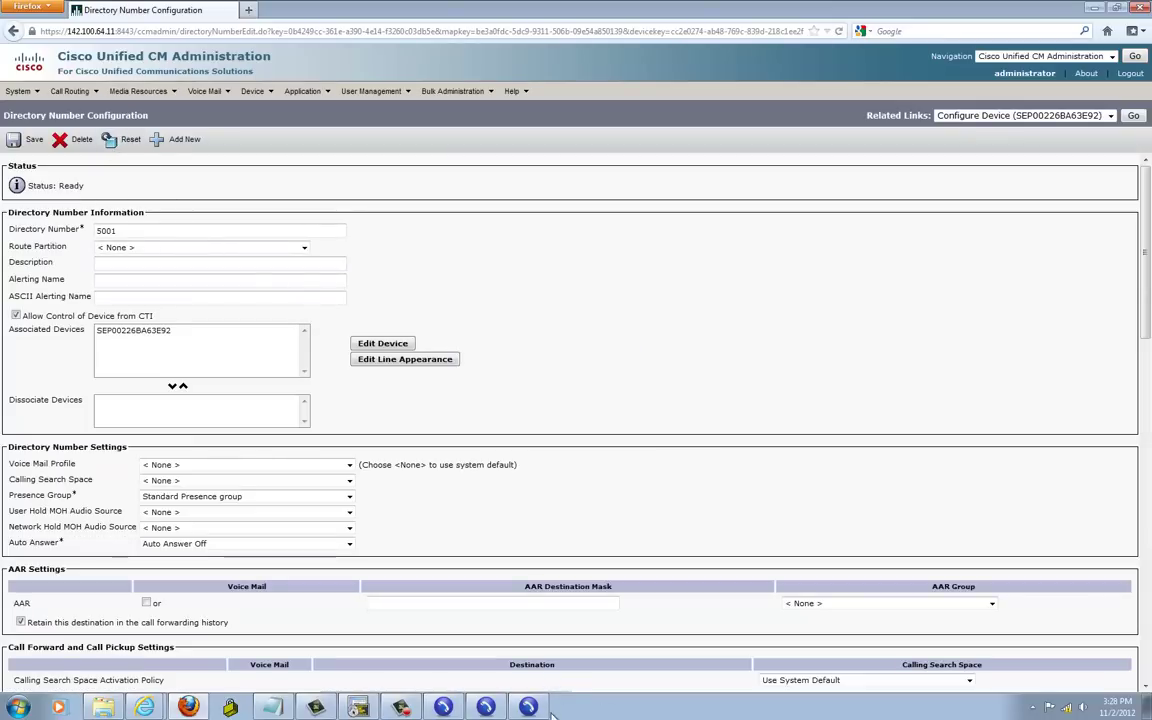
# Bring up the HQ Phone 1 softphone to check its registration and line number, and return to CUCM Administration.
pyautogui.click(455, 708)
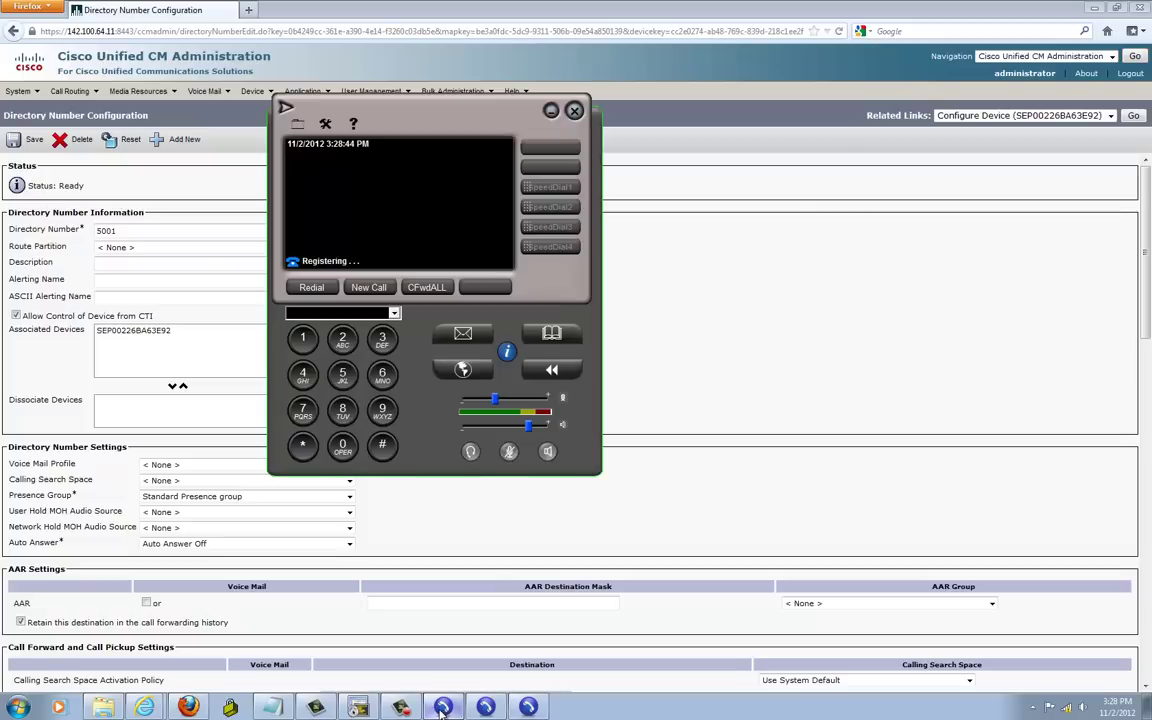
pyautogui.moveTo(390, 160); pyautogui.dragTo(617, 205)
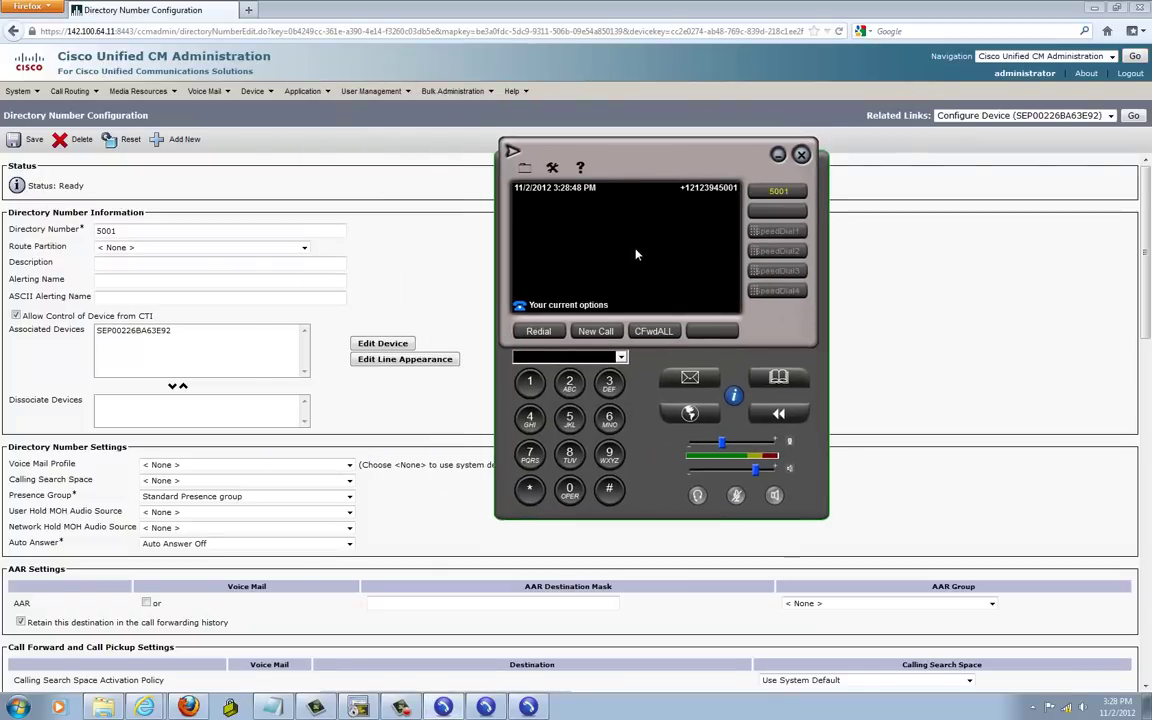
pyautogui.moveTo(686, 160); pyautogui.dragTo(804, 168)
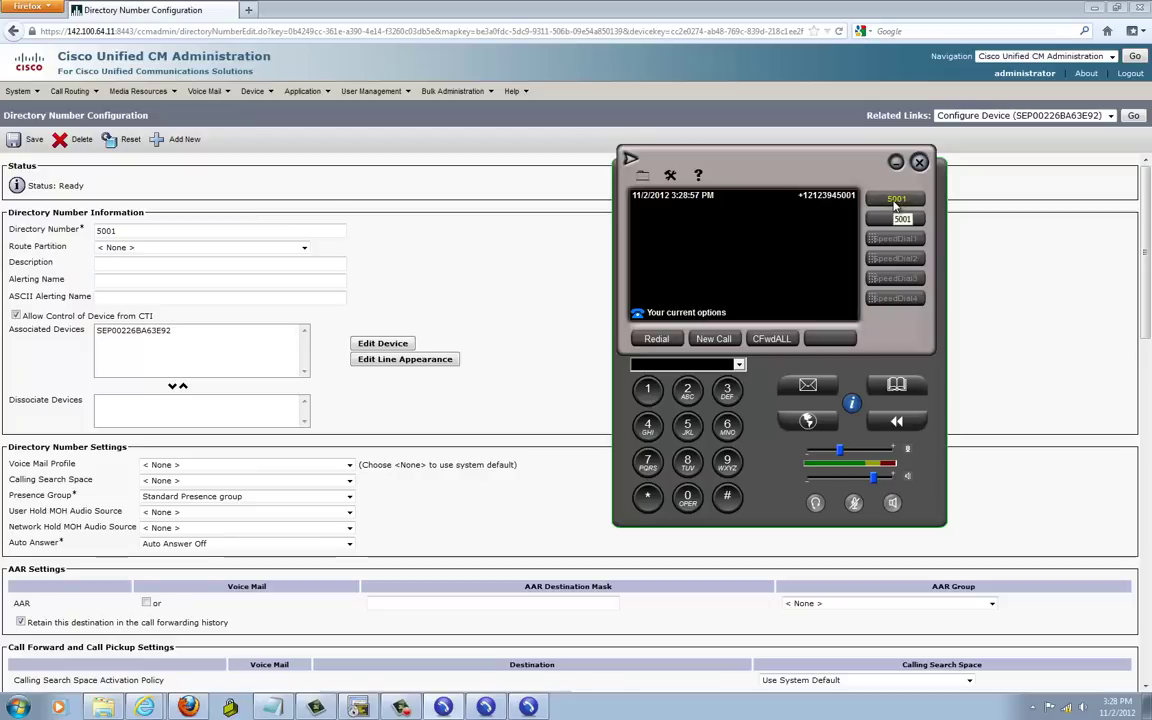
pyautogui.click(507, 420)
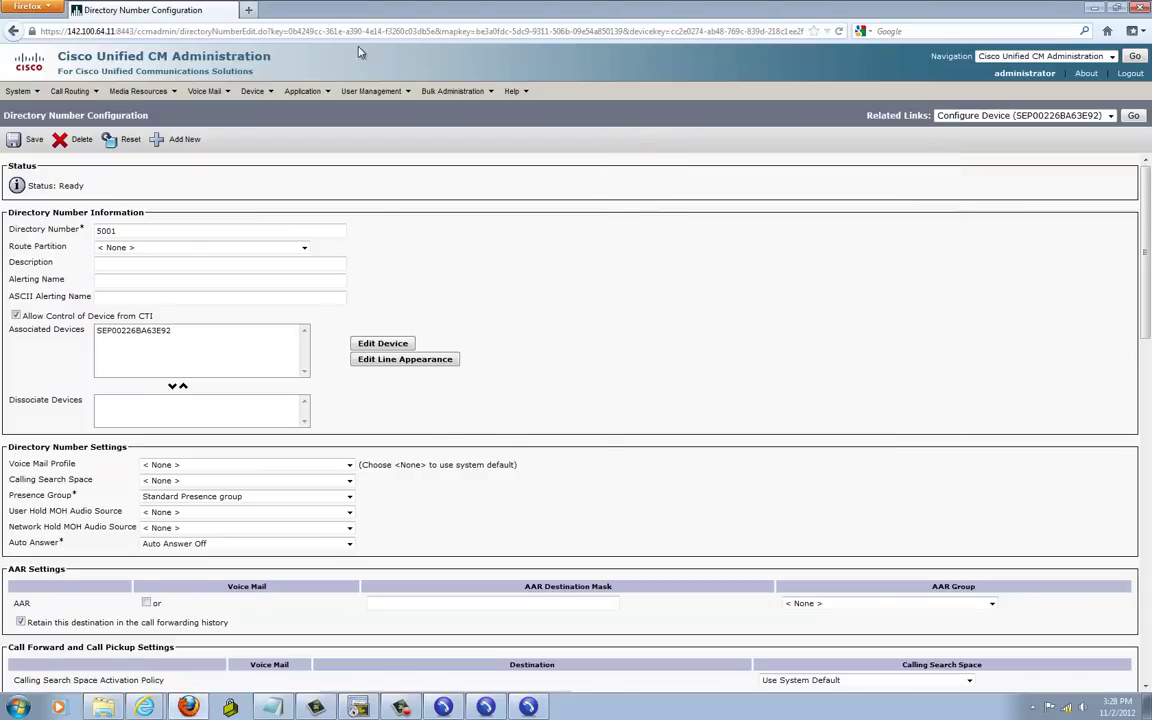
# Start adding a new phone of type Cisco 7961 using the SCCP device protocol.
pyautogui.moveTo(240, 91)
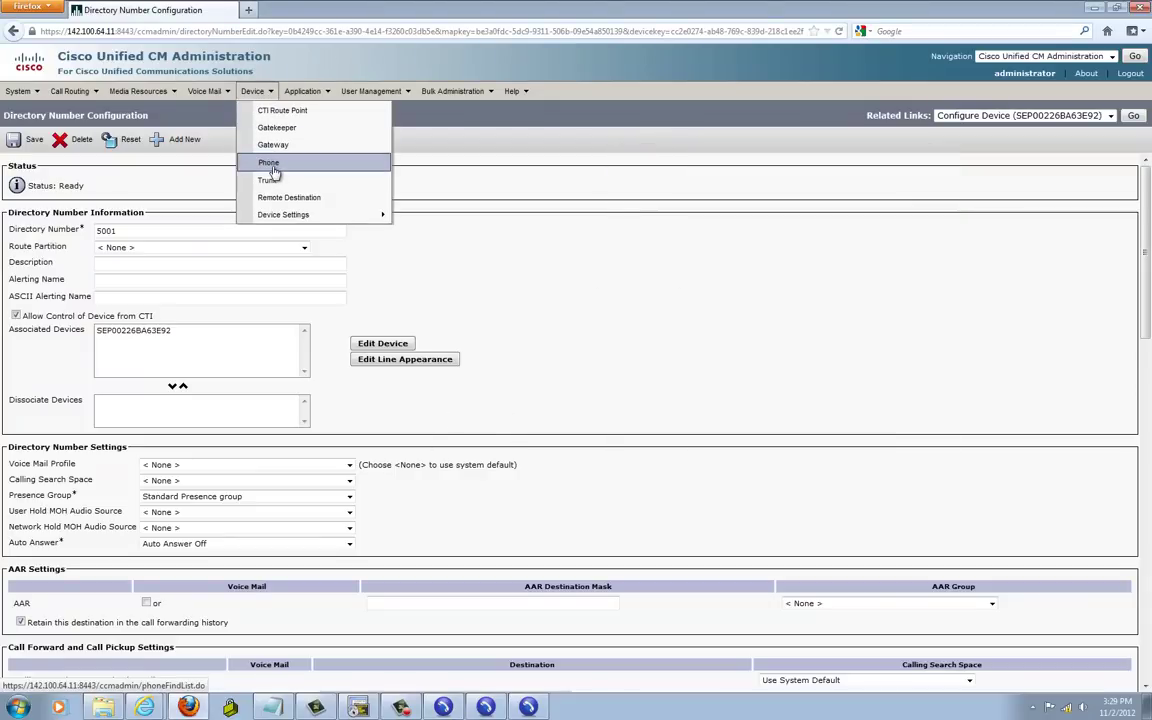
pyautogui.click(270, 165)
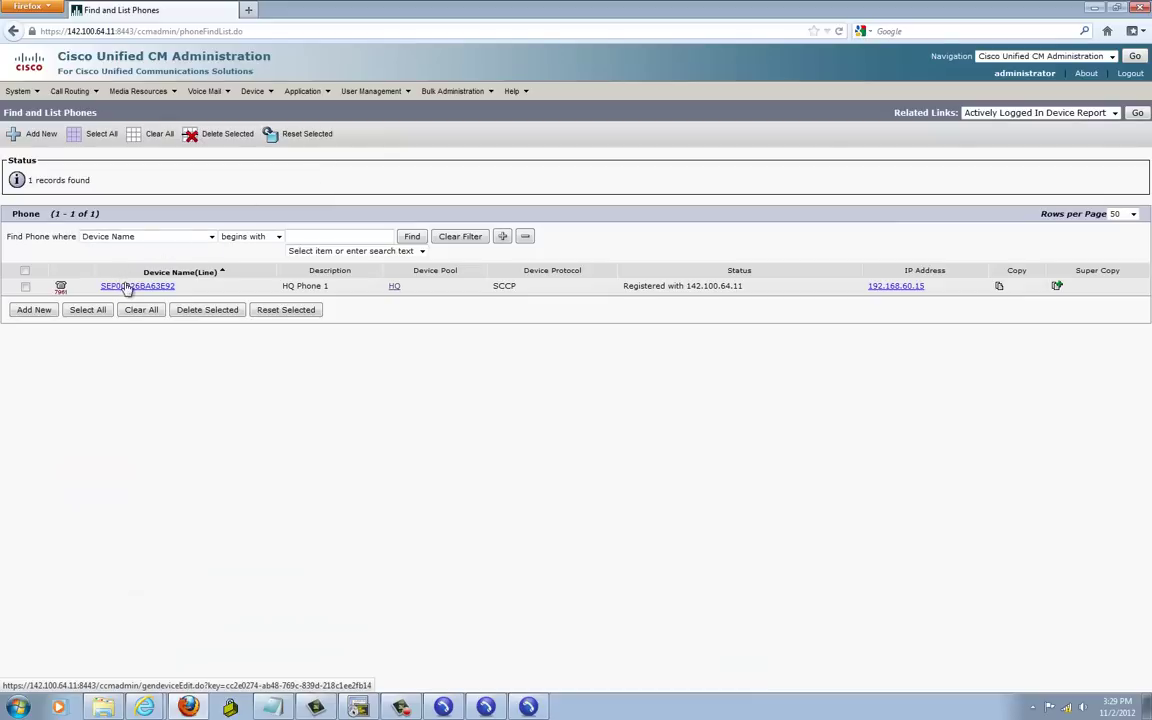
pyautogui.click(34, 310)
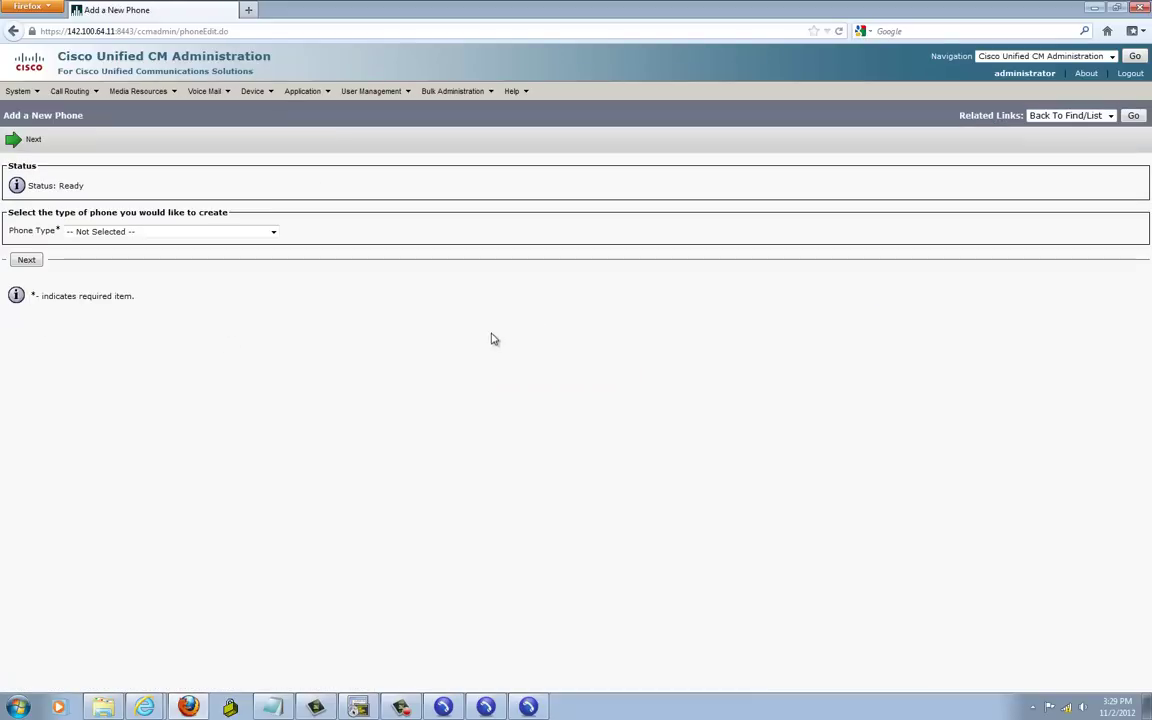
pyautogui.click(112, 232)
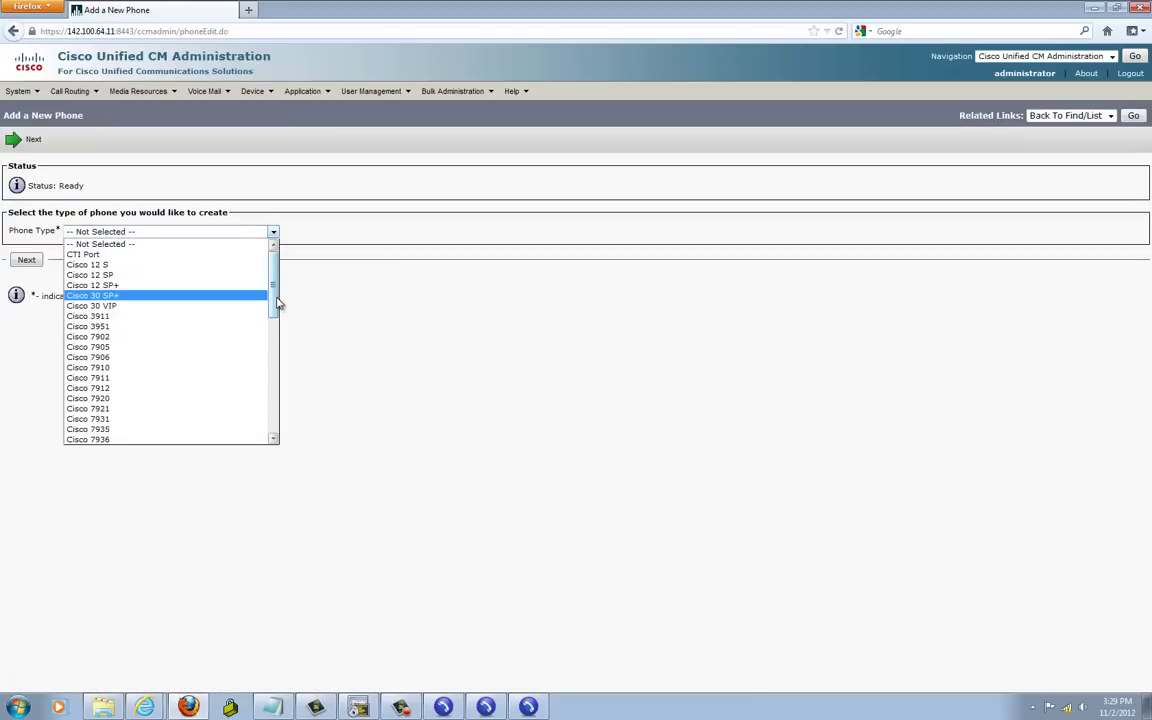
pyautogui.moveTo(270, 310); pyautogui.dragTo(275, 375)
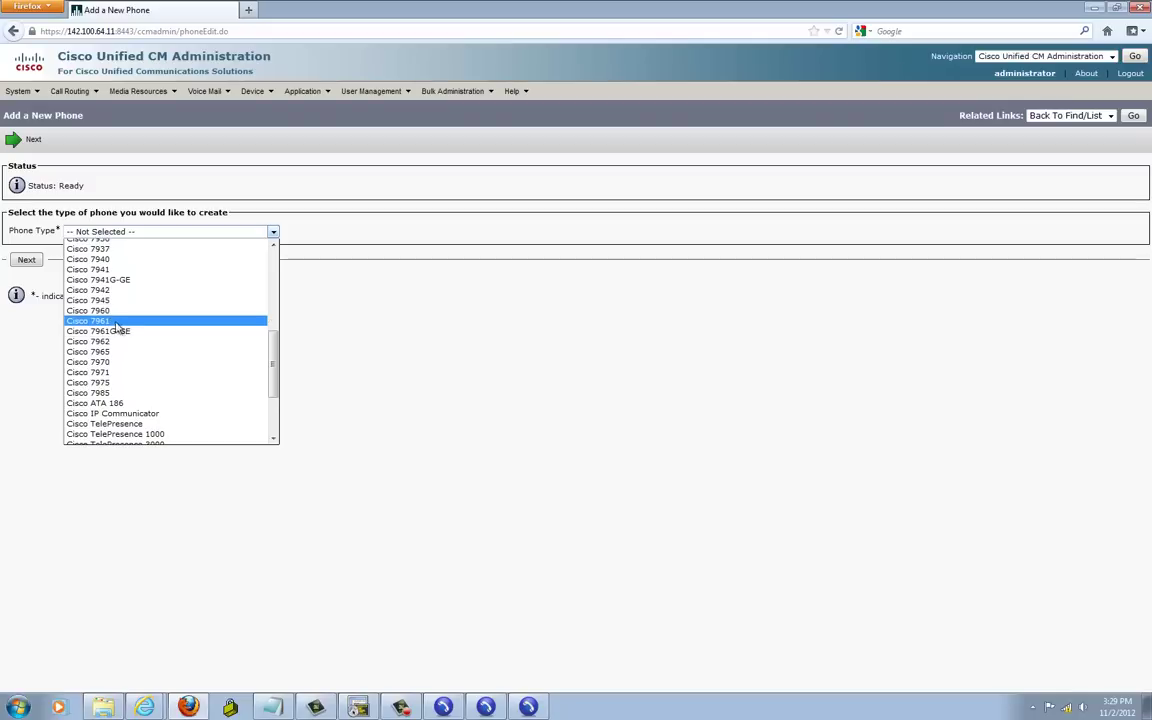
pyautogui.click(115, 321)
pyautogui.click(31, 261)
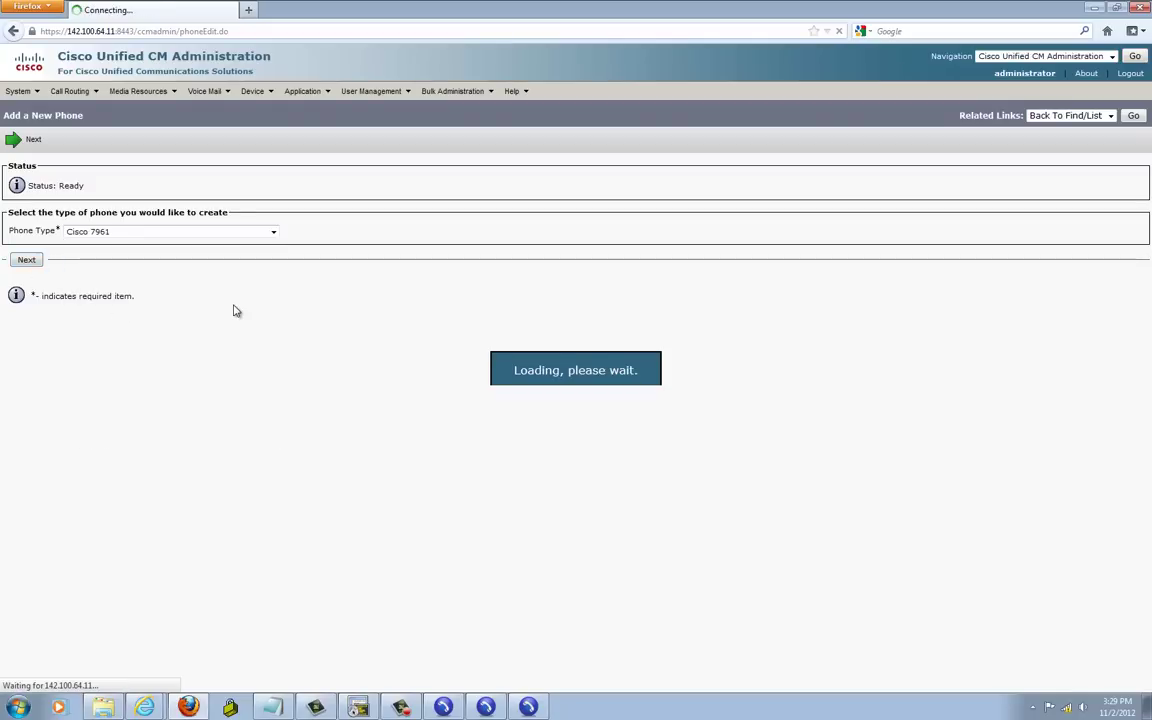
pyautogui.click(26, 271)
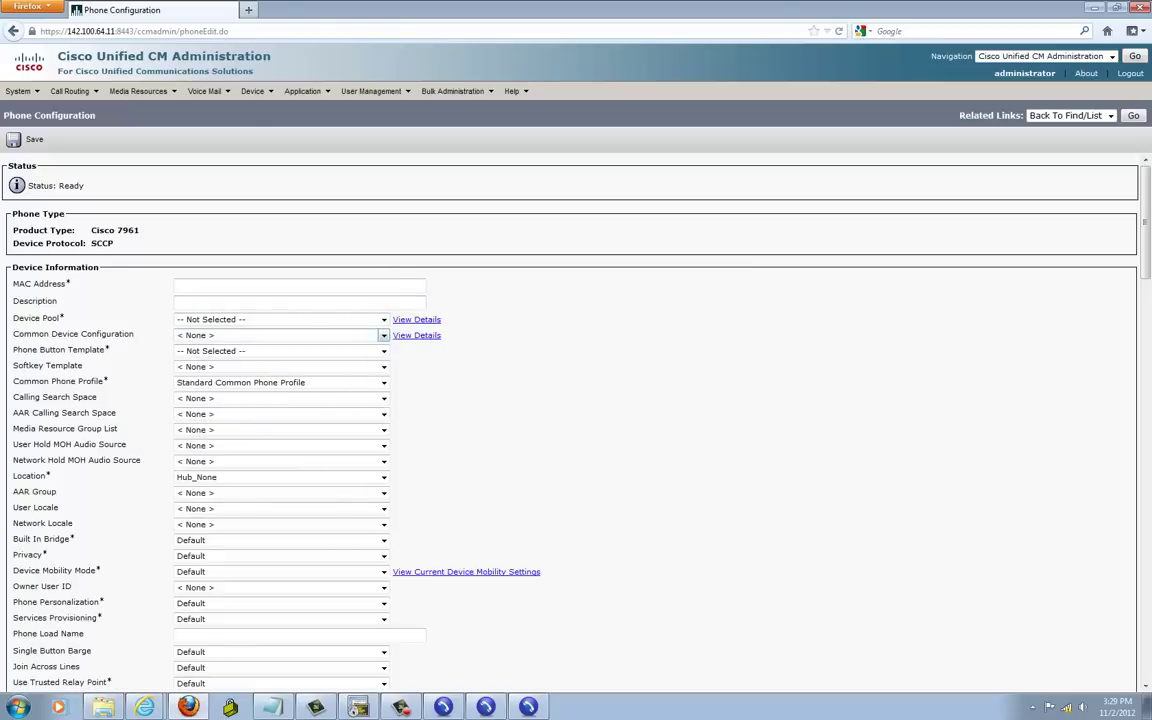
# In the BR1 softphone's network settings, copy the station MAC address and set the network interface to the Cisco Systems VPN Adapter.
pyautogui.click(486, 708)
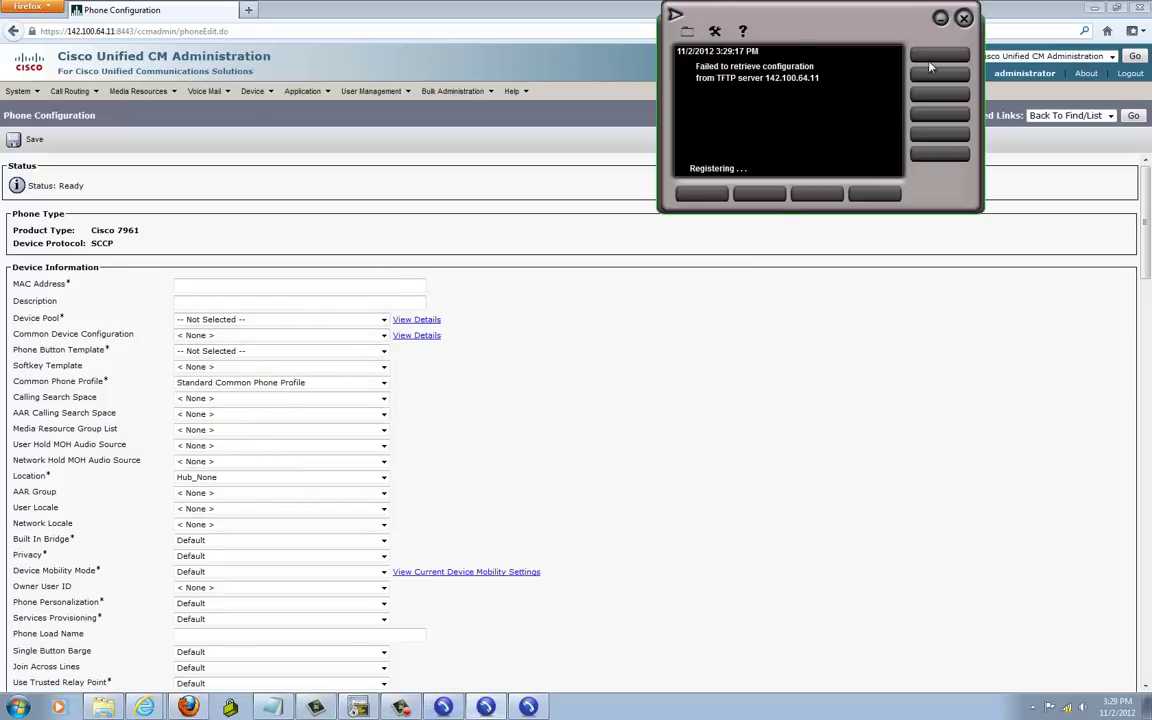
pyautogui.click(716, 33)
pyautogui.click(661, 50)
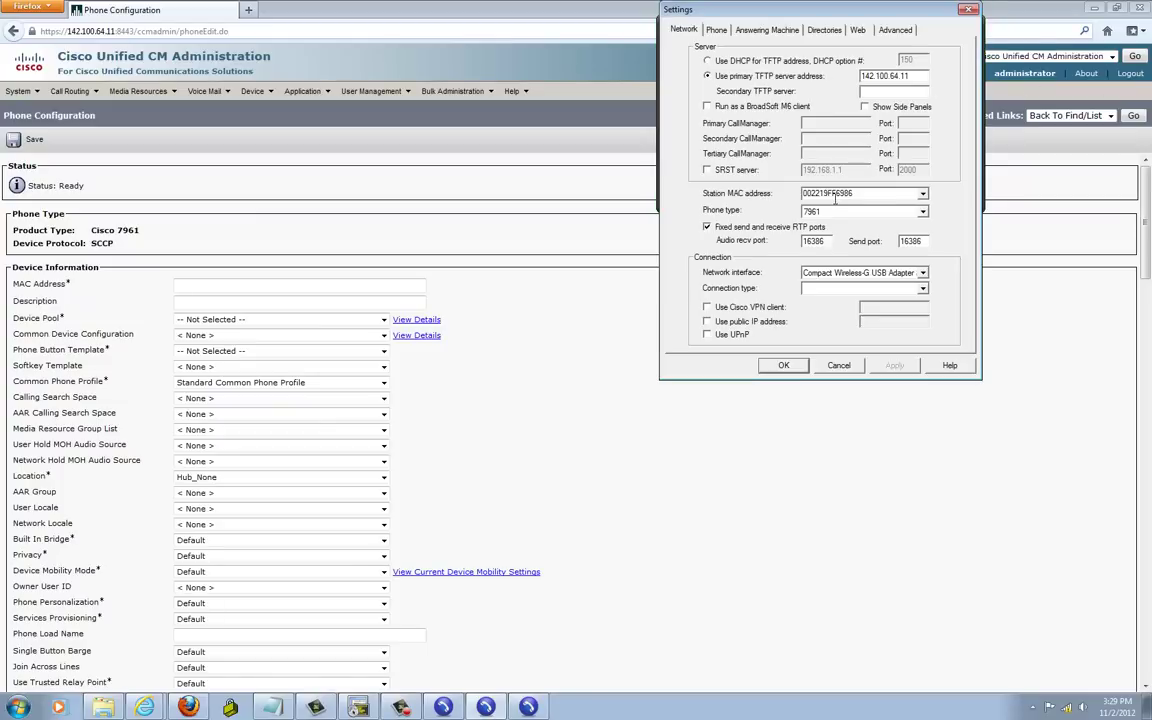
pyautogui.moveTo(868, 192); pyautogui.dragTo(807, 191)
pyautogui.rightClick(828, 194)
pyautogui.click(850, 238)
pyautogui.click(857, 278)
pyautogui.click(850, 292)
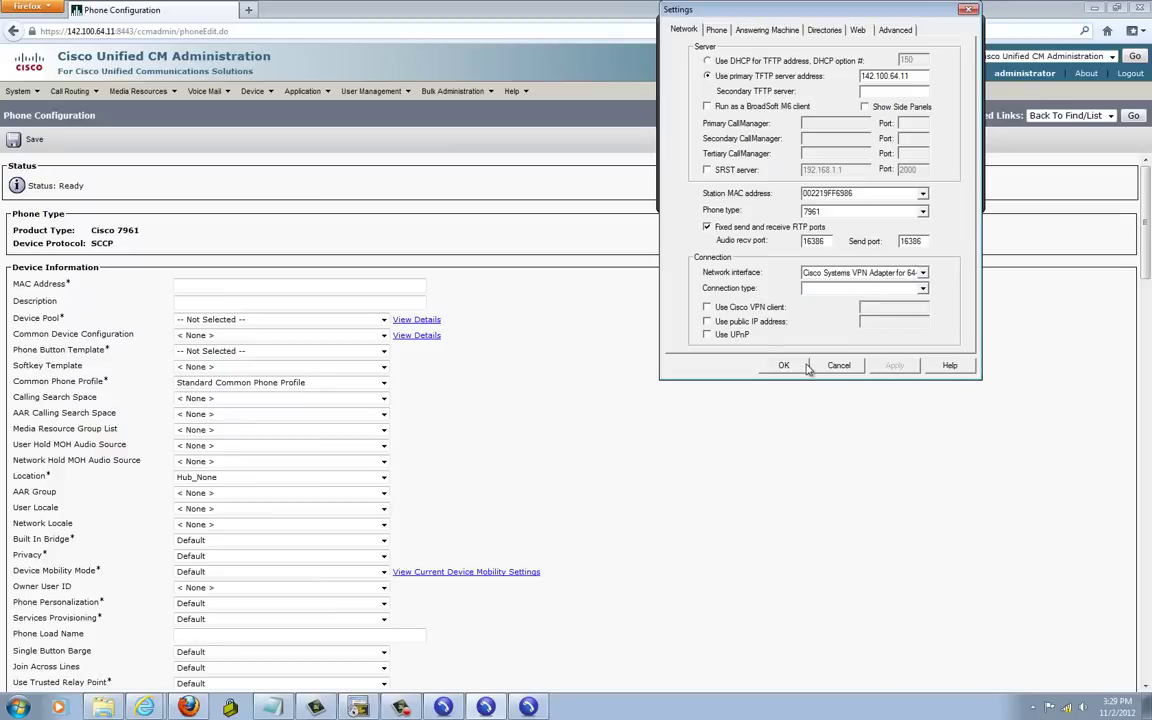
pyautogui.click(800, 367)
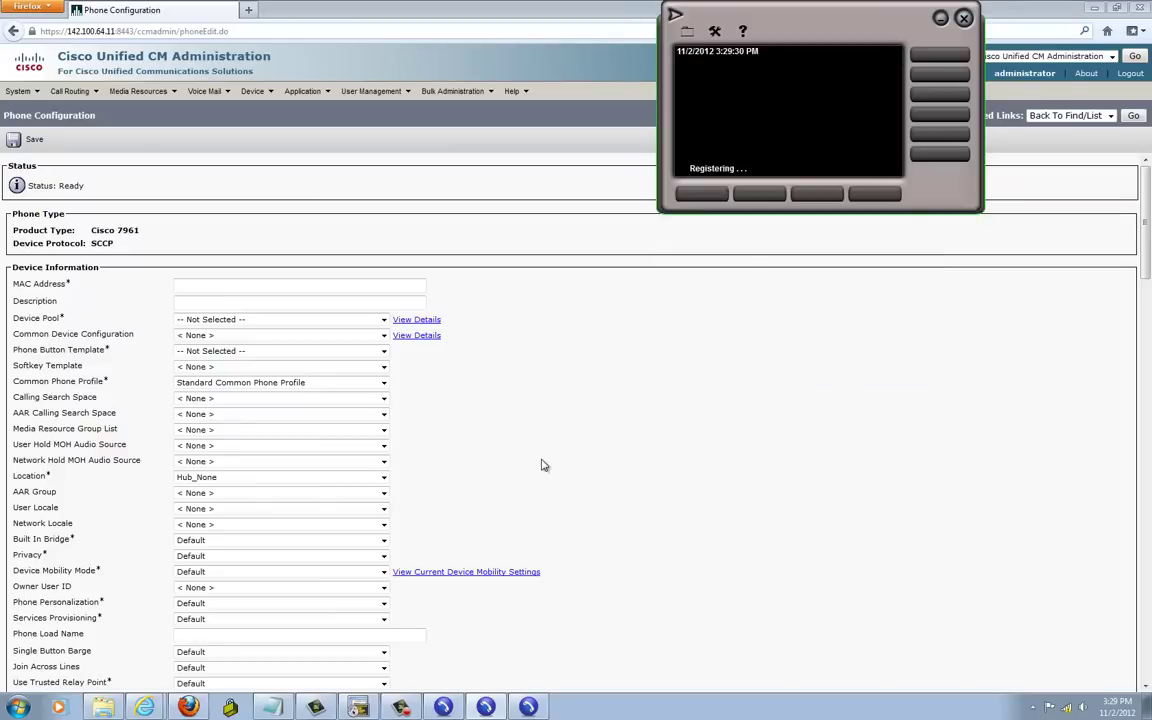
# In CUCM's new phone configuration, enter MAC address 002219FF6986 and the description BR1 Phone 1.
pyautogui.click(185, 285)
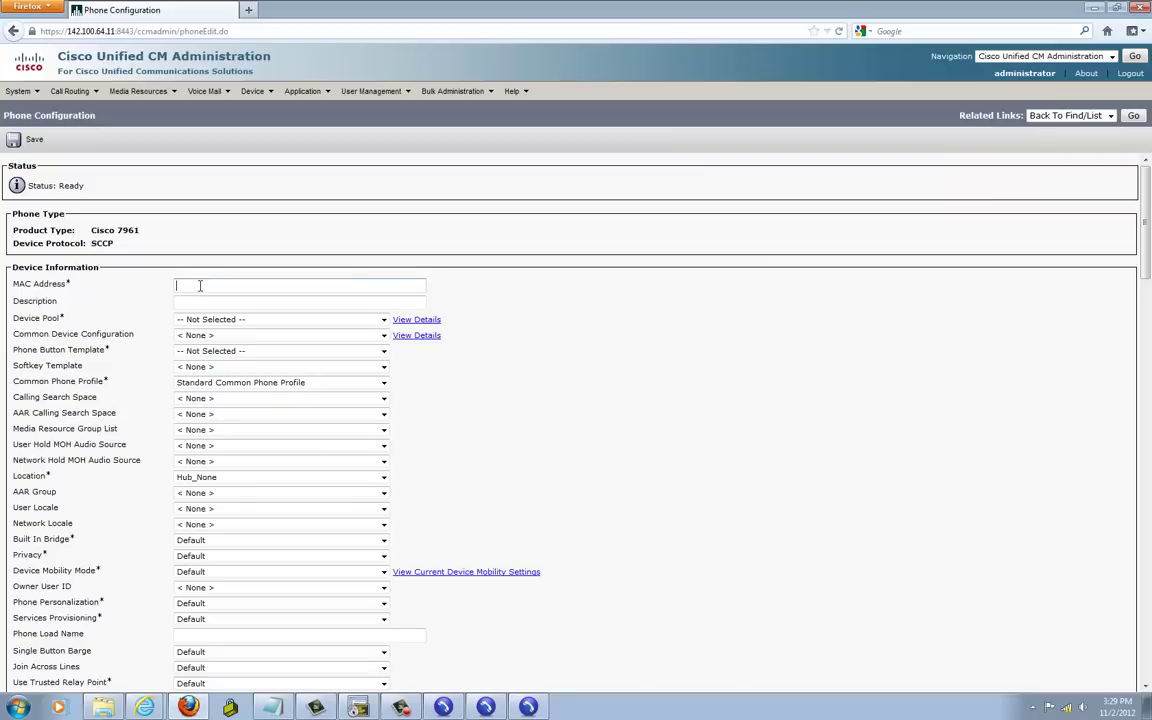
pyautogui.rightClick(199, 287)
pyautogui.click(242, 346)
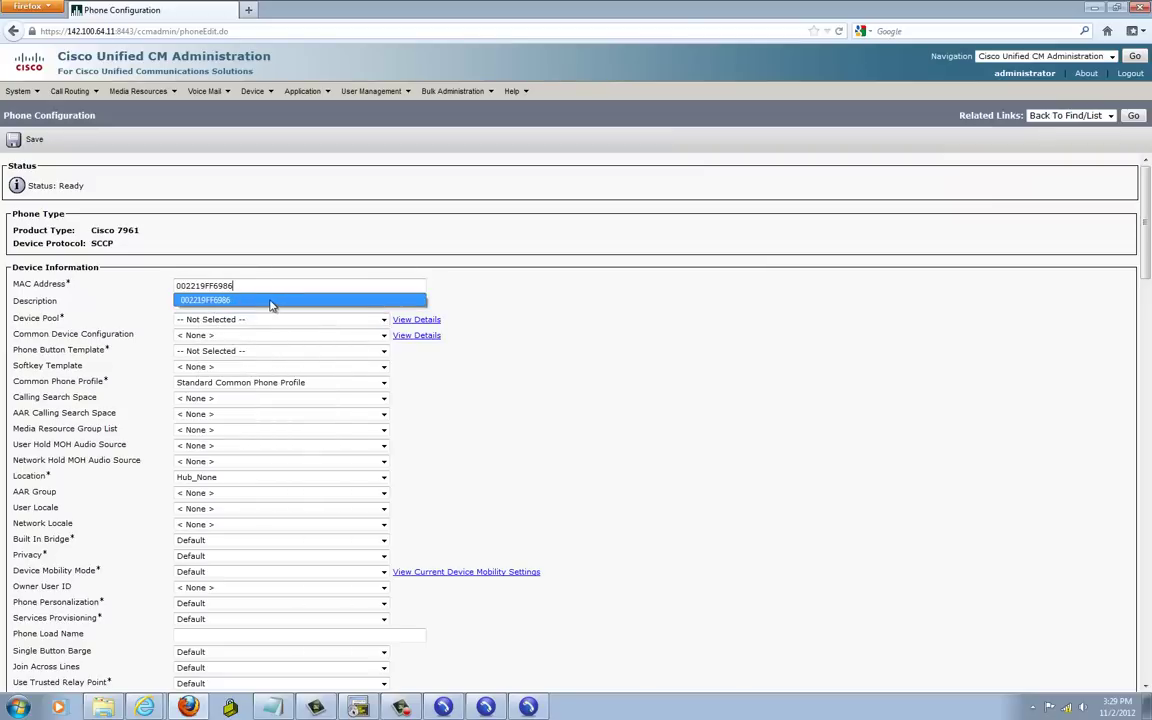
pyautogui.click(226, 300)
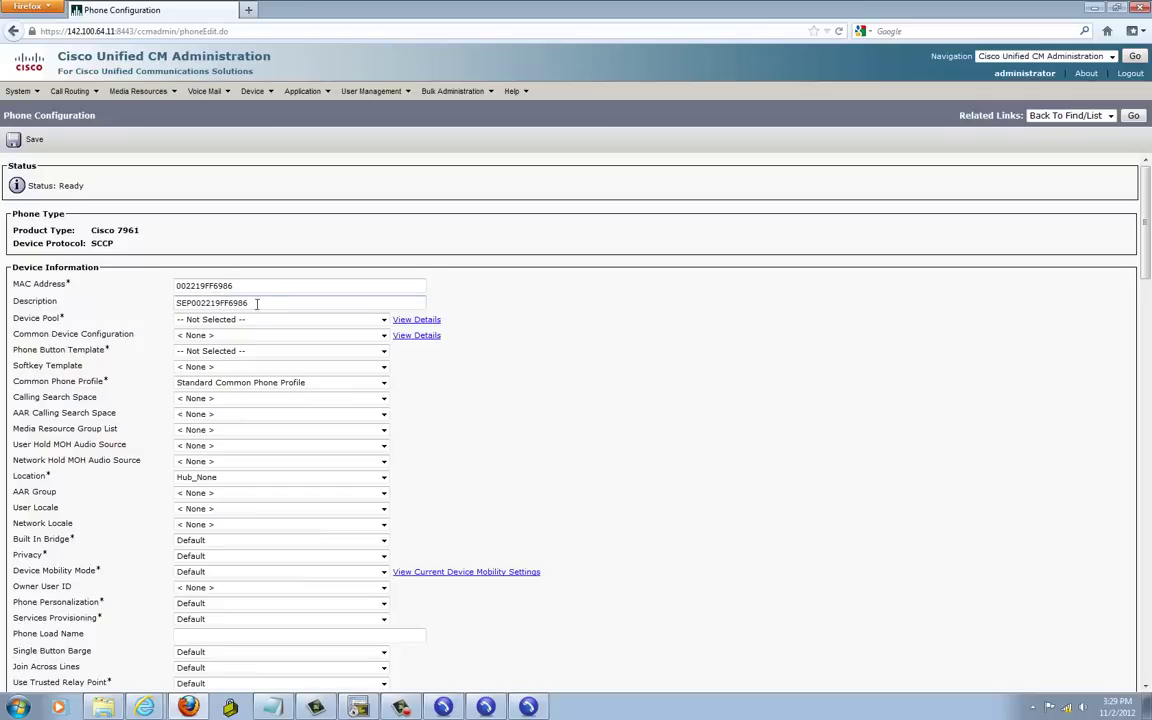
pyautogui.doubleClick(213, 306)
pyautogui.write('BR')
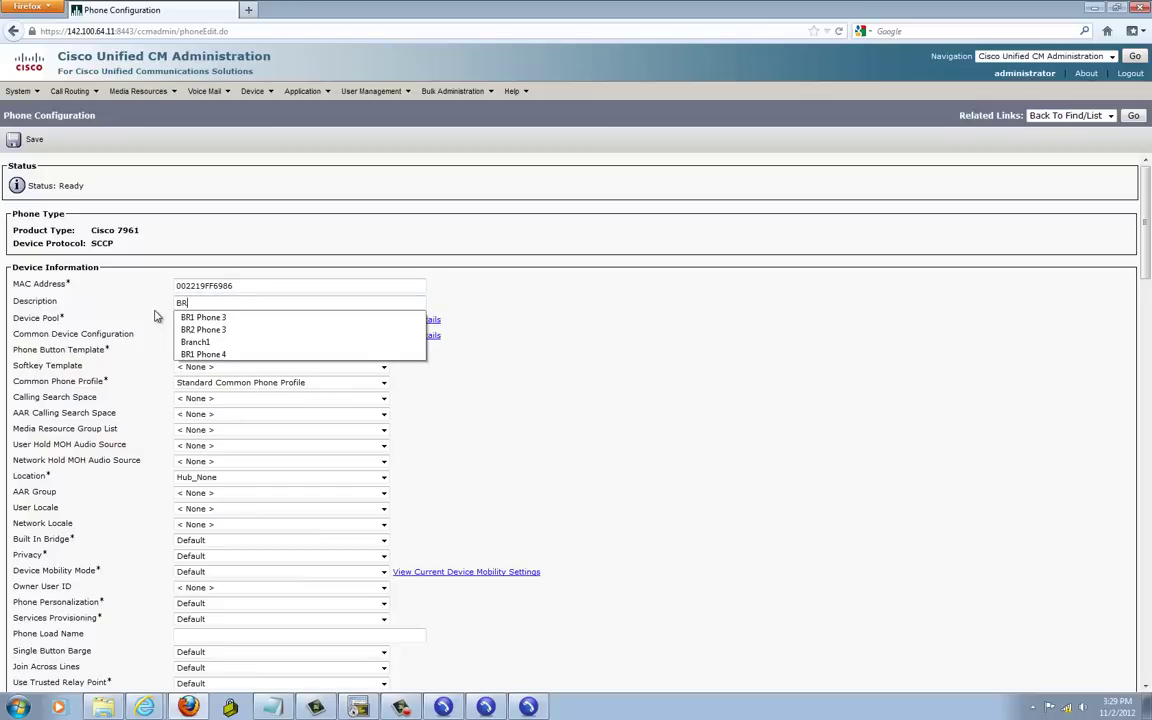
pyautogui.write('1 Phone 1')
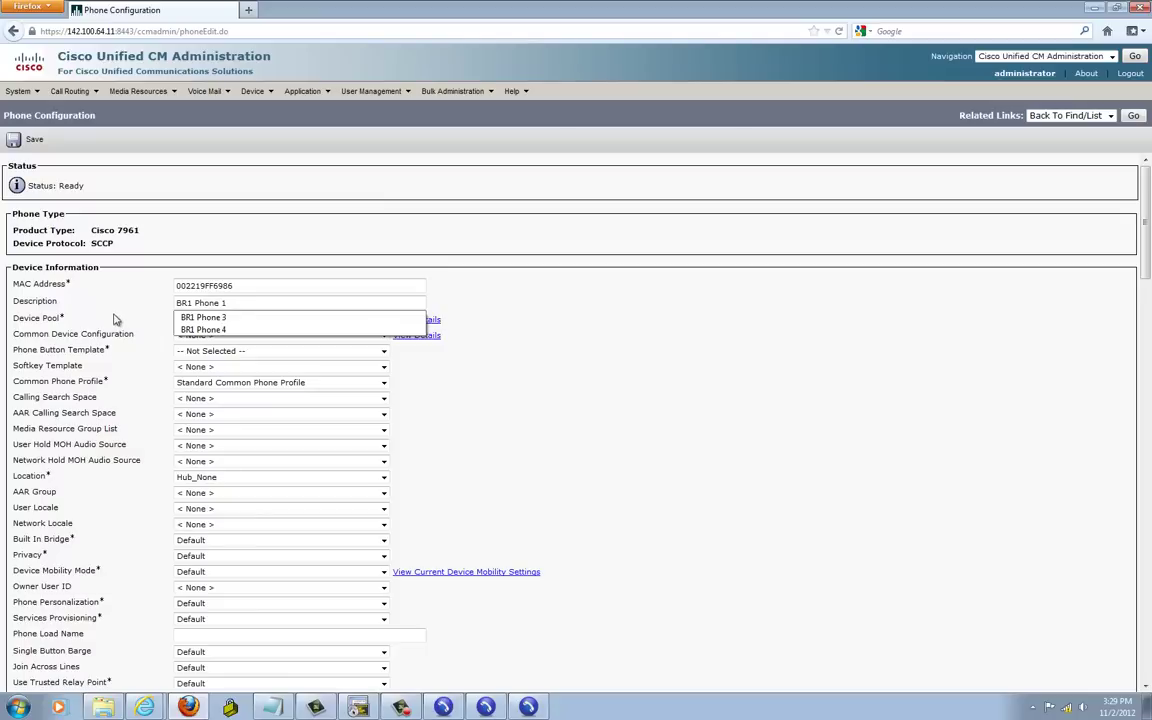
# Assign the phone to the BR1 device pool and the Standard 7961 SCCP button template.
pyautogui.click(200, 320)
pyautogui.click(197, 342)
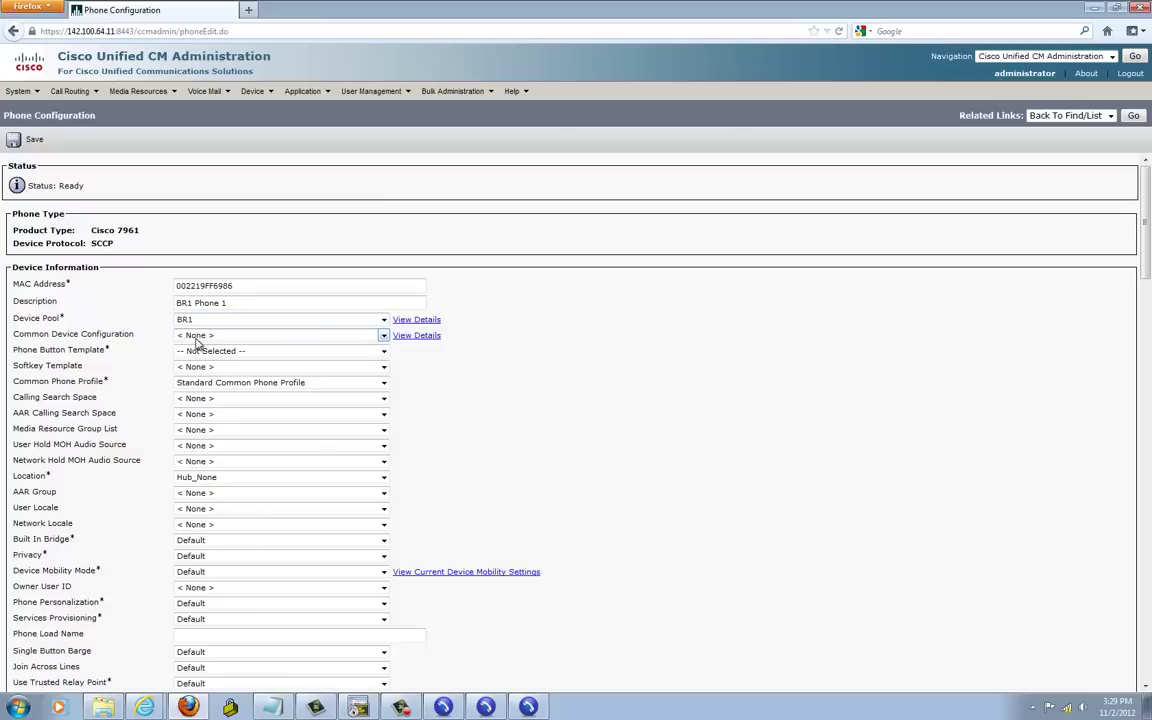
pyautogui.click(195, 350)
pyautogui.click(205, 376)
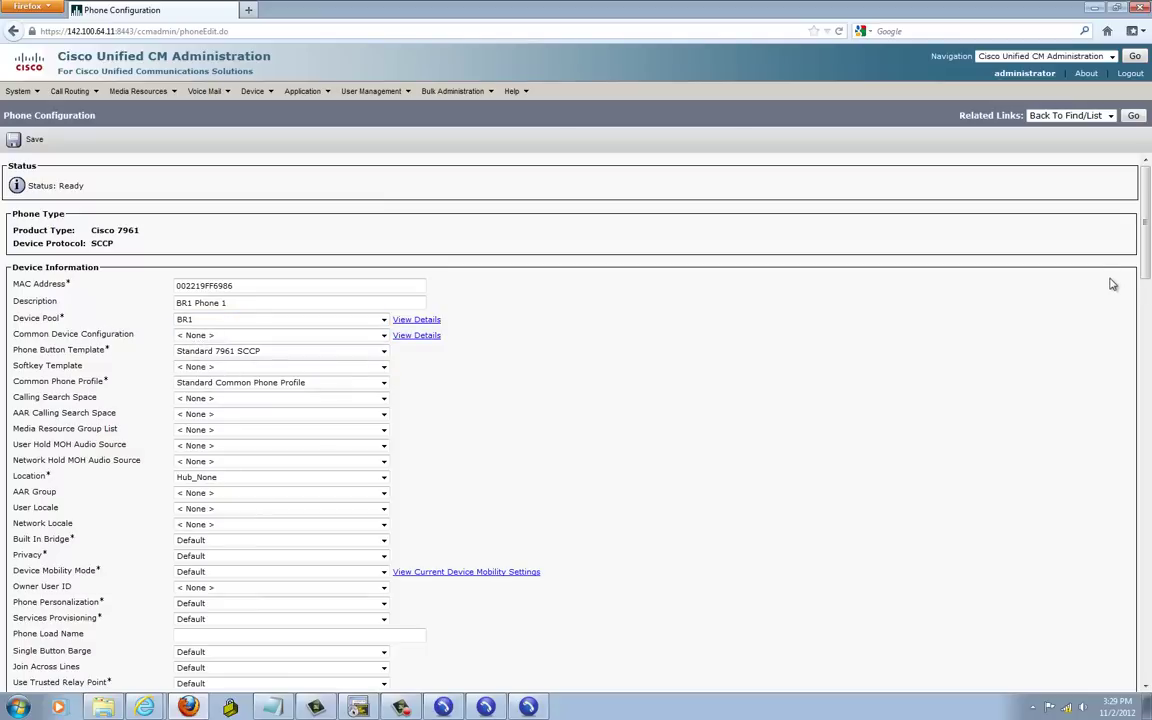
# Set the device security profile to Cisco 7961 - Standard SCCP Non-Secure Profile and save the phone.
pyautogui.moveTo(1145, 272); pyautogui.dragTo(1140, 440)
pyautogui.scroll(3, 993, 368)
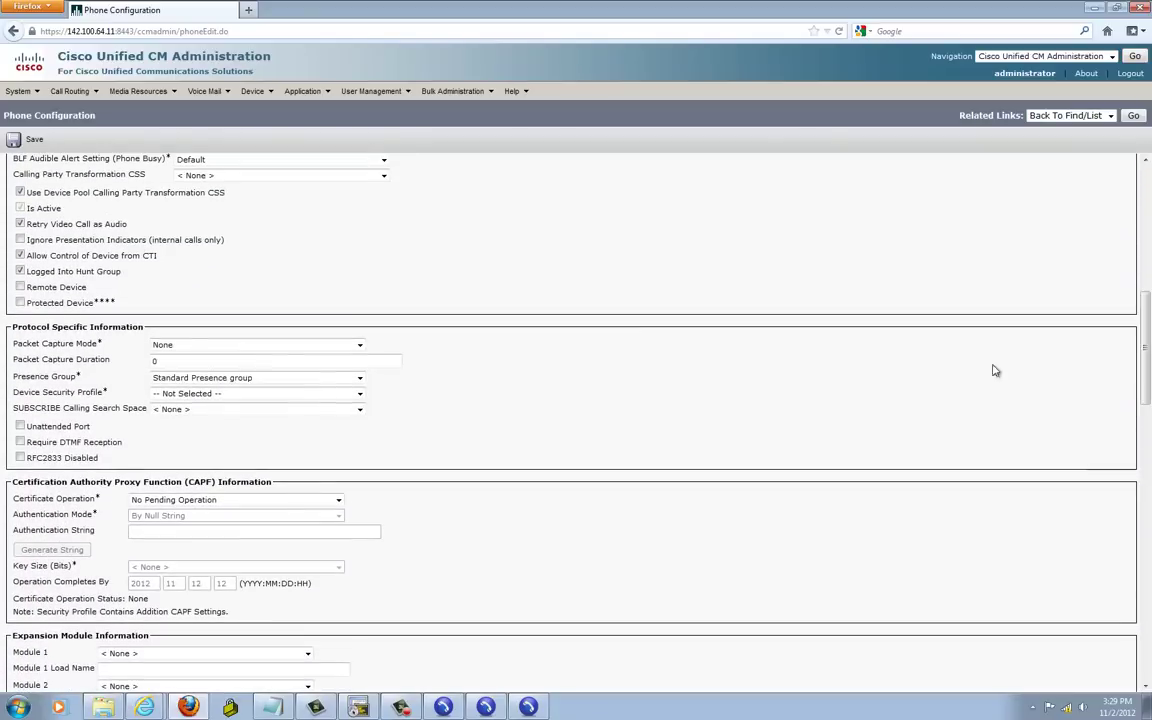
pyautogui.click(185, 393)
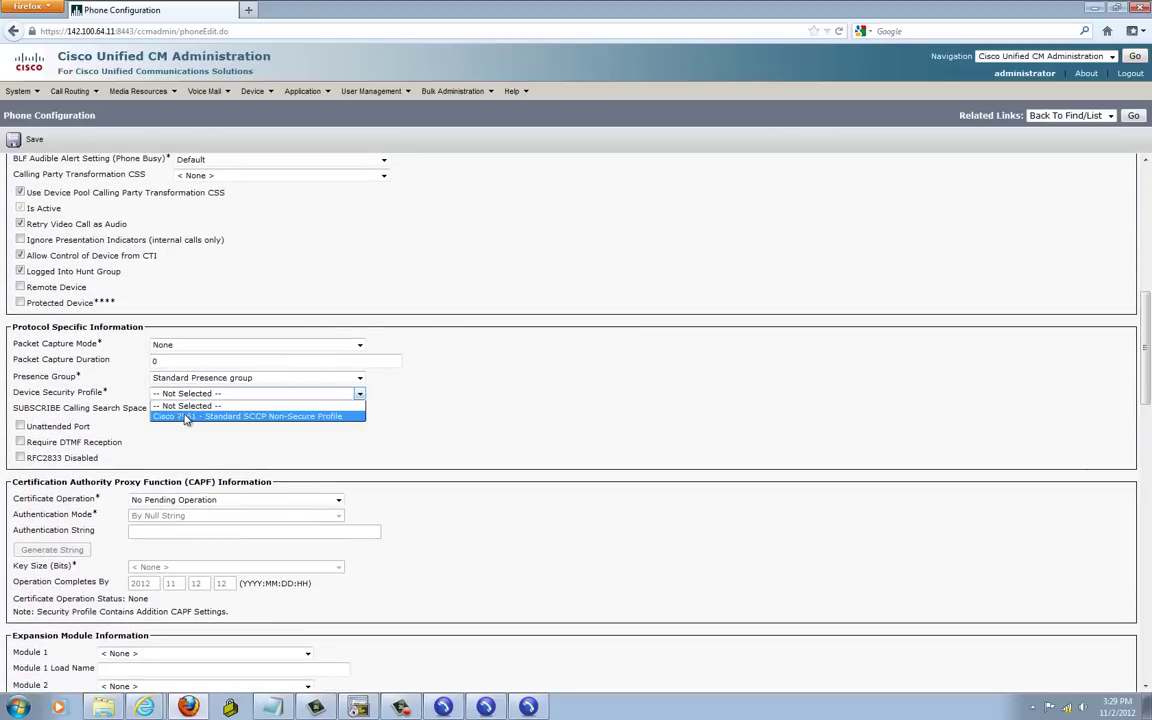
pyautogui.click(185, 417)
pyautogui.click(14, 140)
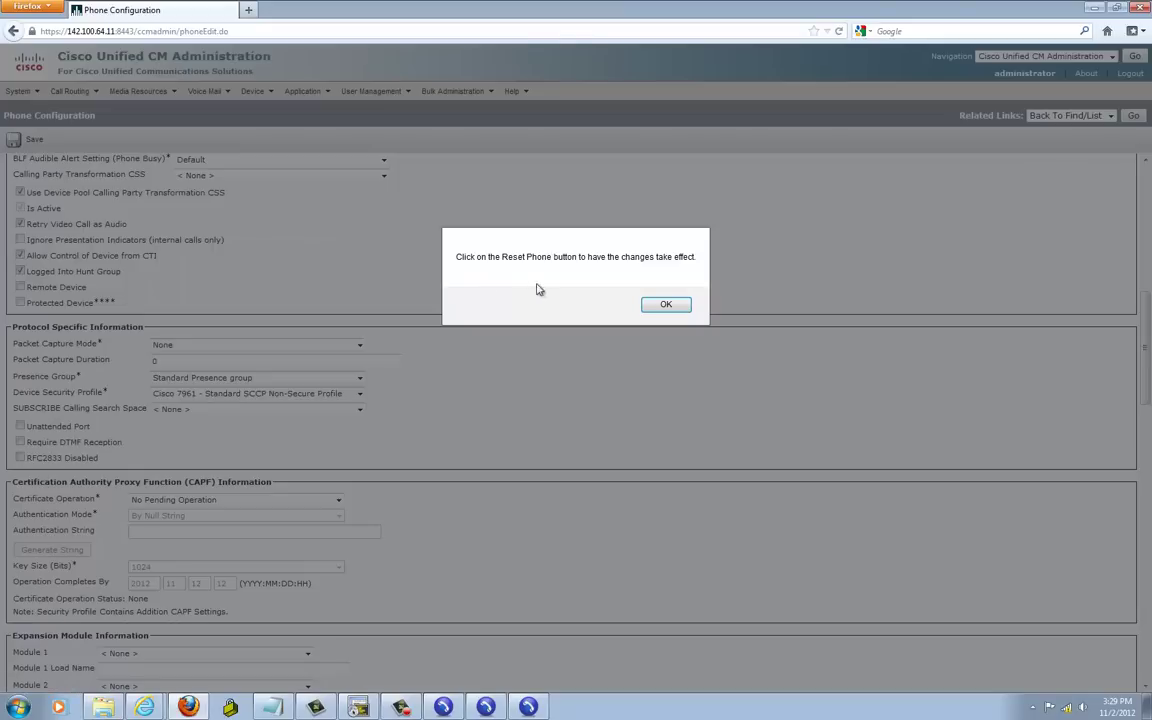
pyautogui.click(664, 305)
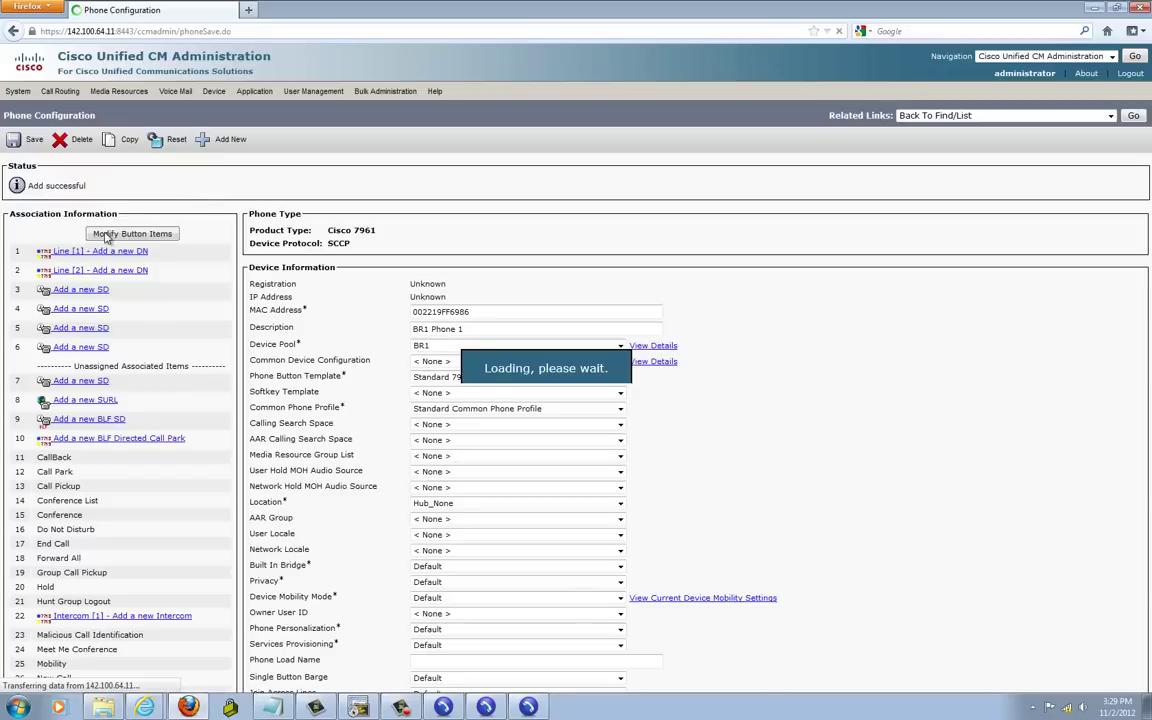
# Add directory number 1001 to line 1 of the BR1 phone.
pyautogui.click(90, 256)
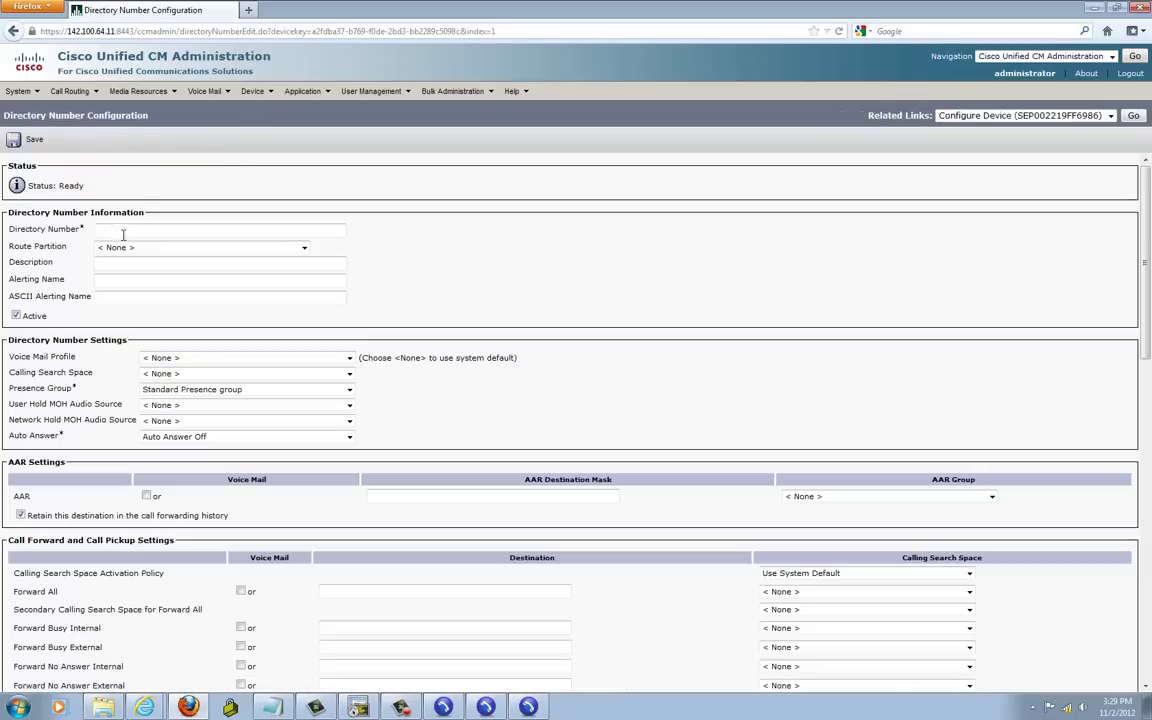
pyautogui.write('1001')
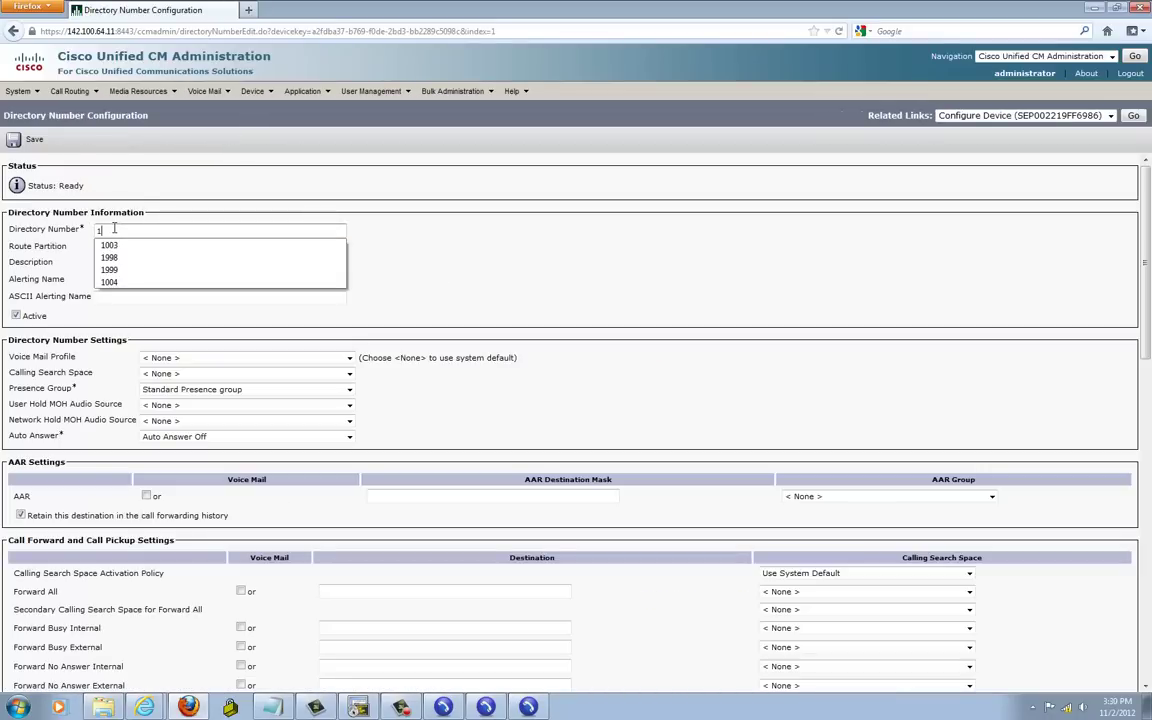
pyautogui.click(460, 253)
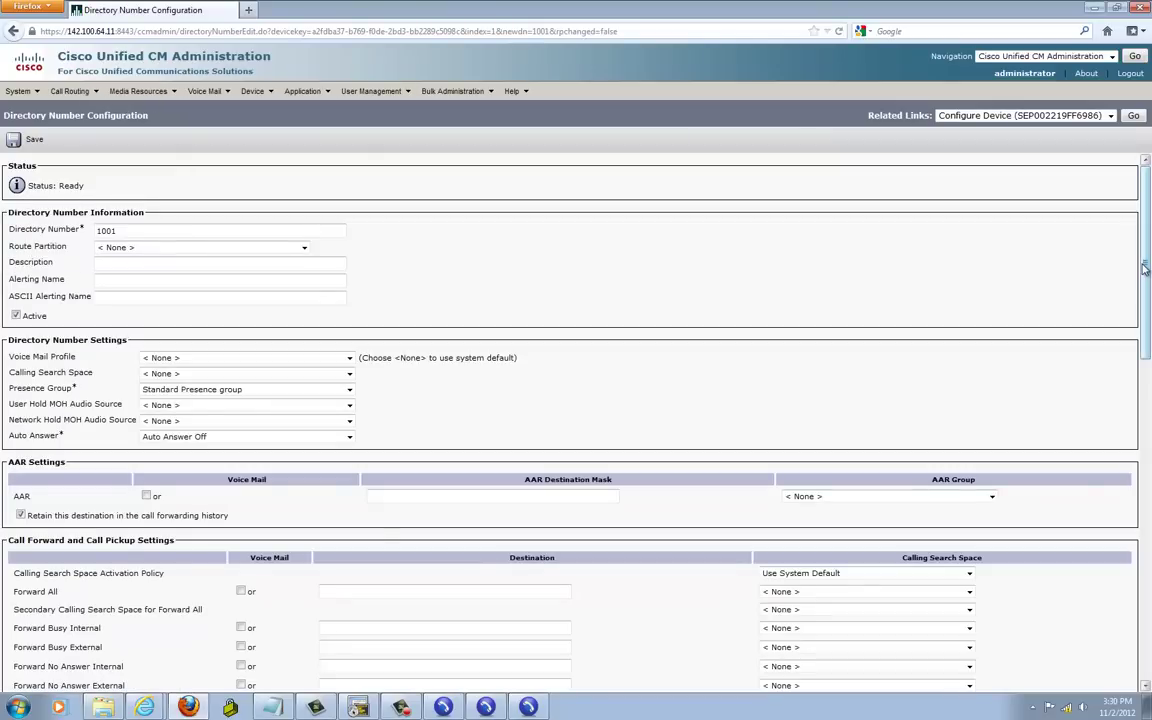
# Set line 1's internal caller ID display and its ASCII display to BR1 Phone 1.
pyautogui.moveTo(1146, 265); pyautogui.dragTo(1148, 565)
pyautogui.click(256, 329)
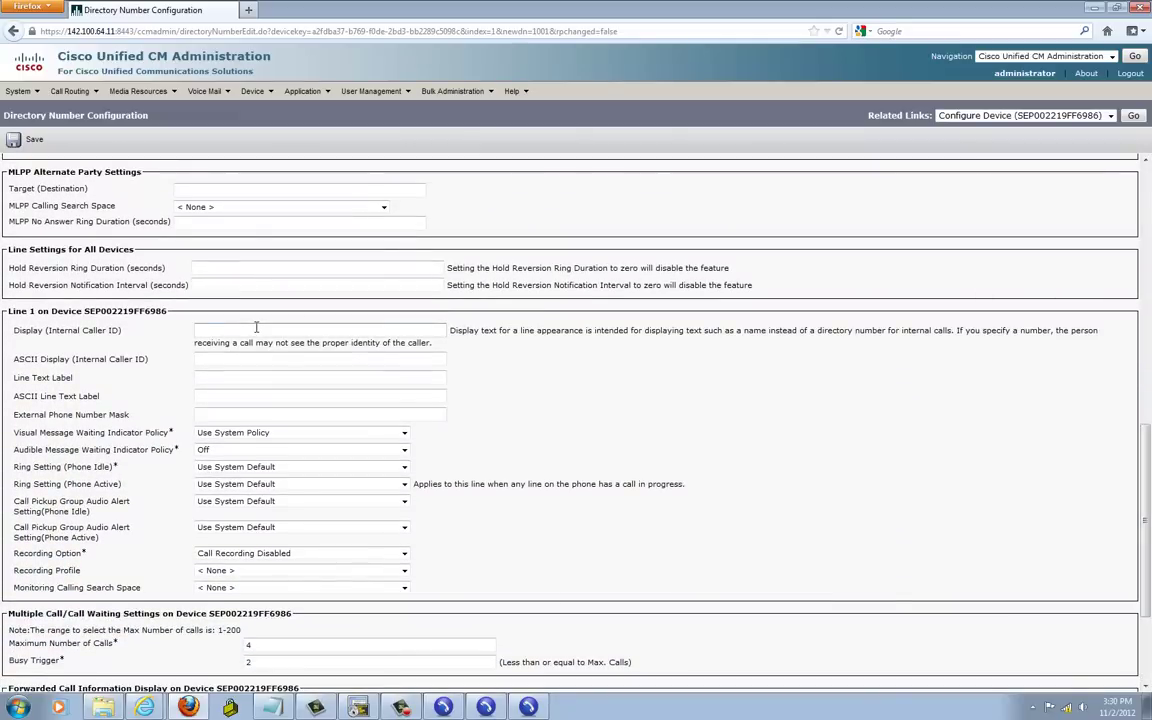
pyautogui.write('BR1 ')
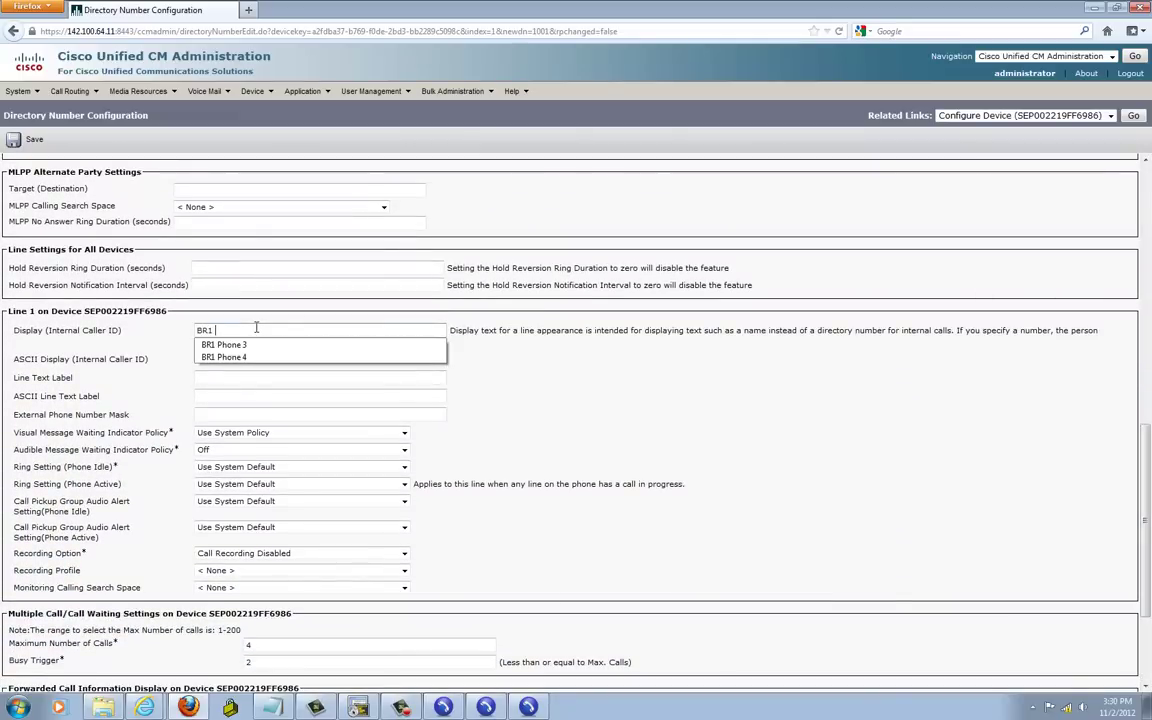
pyautogui.write('Phone 1')
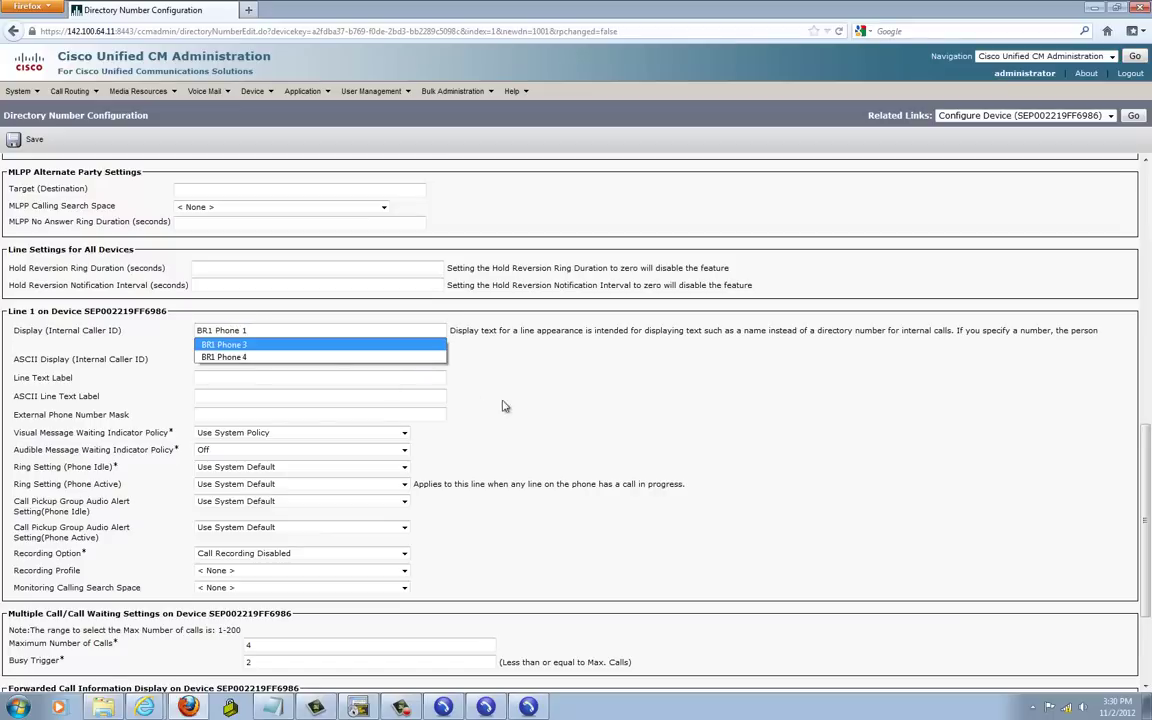
pyautogui.click(319, 390)
# Set the external phone number mask to +1617863XXXX and save the directory number.
pyautogui.click(219, 412)
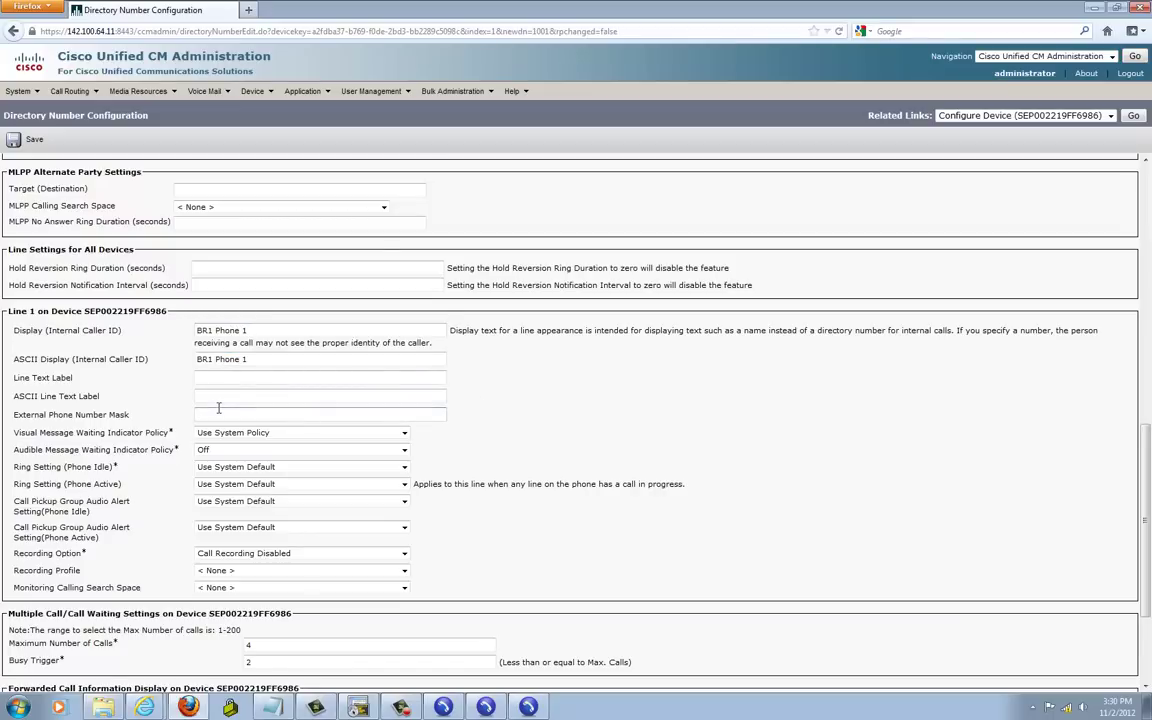
pyautogui.write('+')
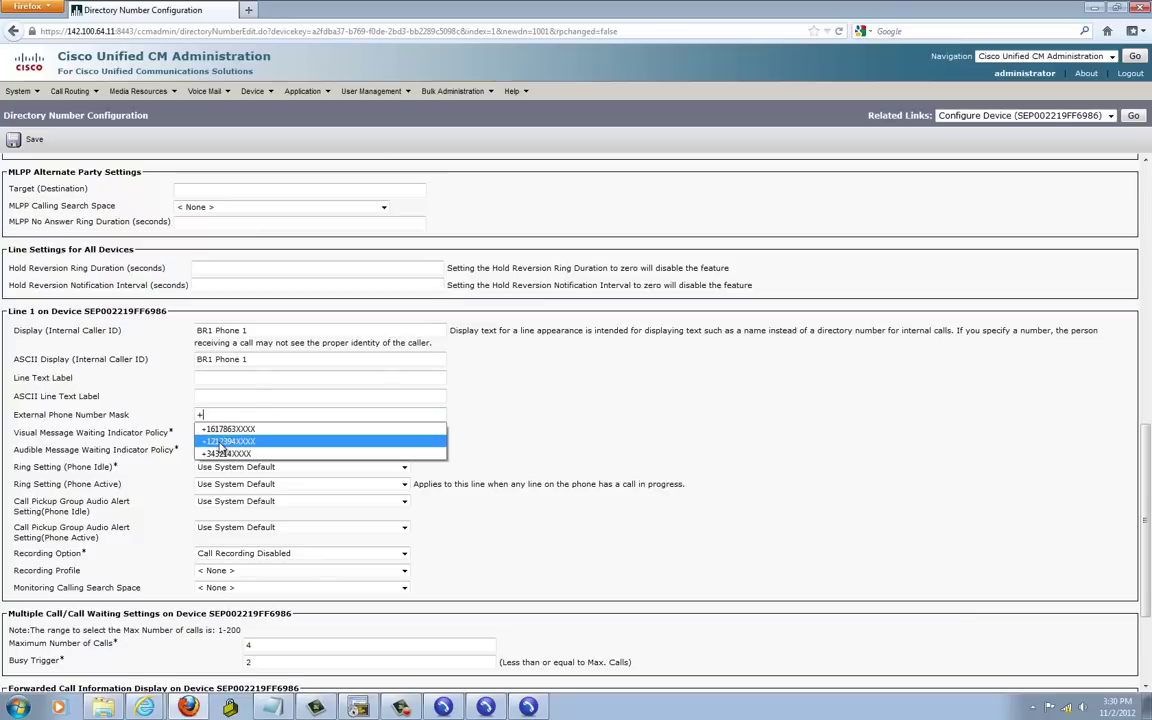
pyautogui.click(226, 428)
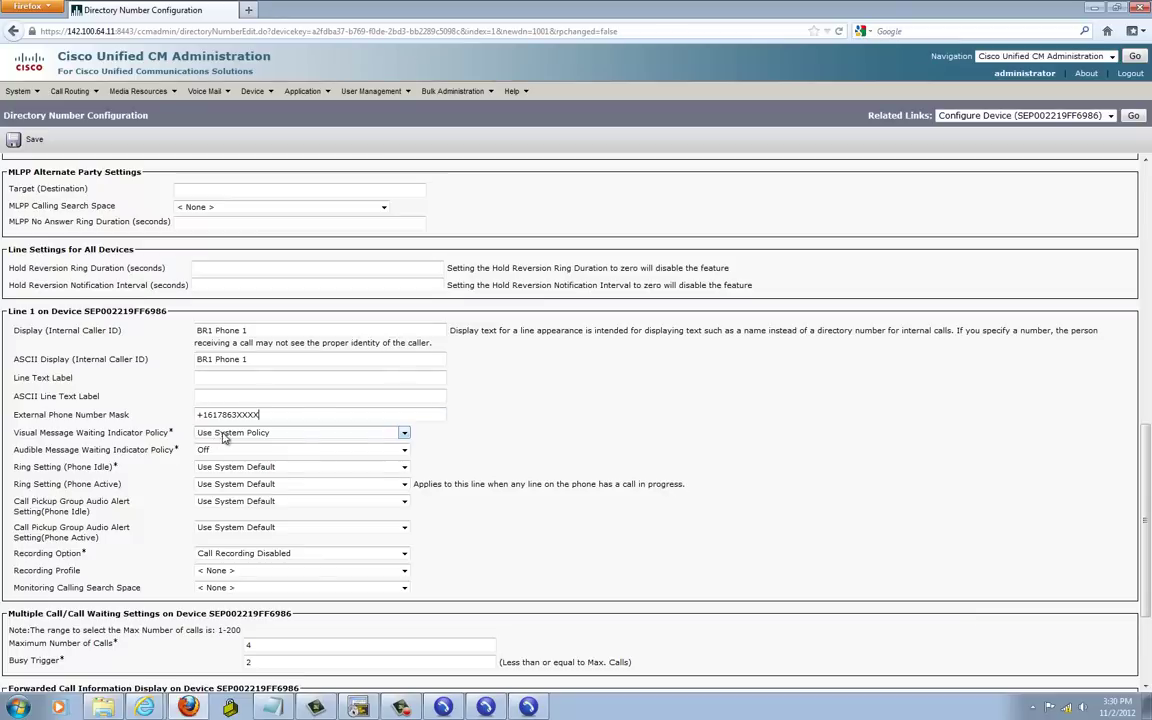
pyautogui.click(32, 143)
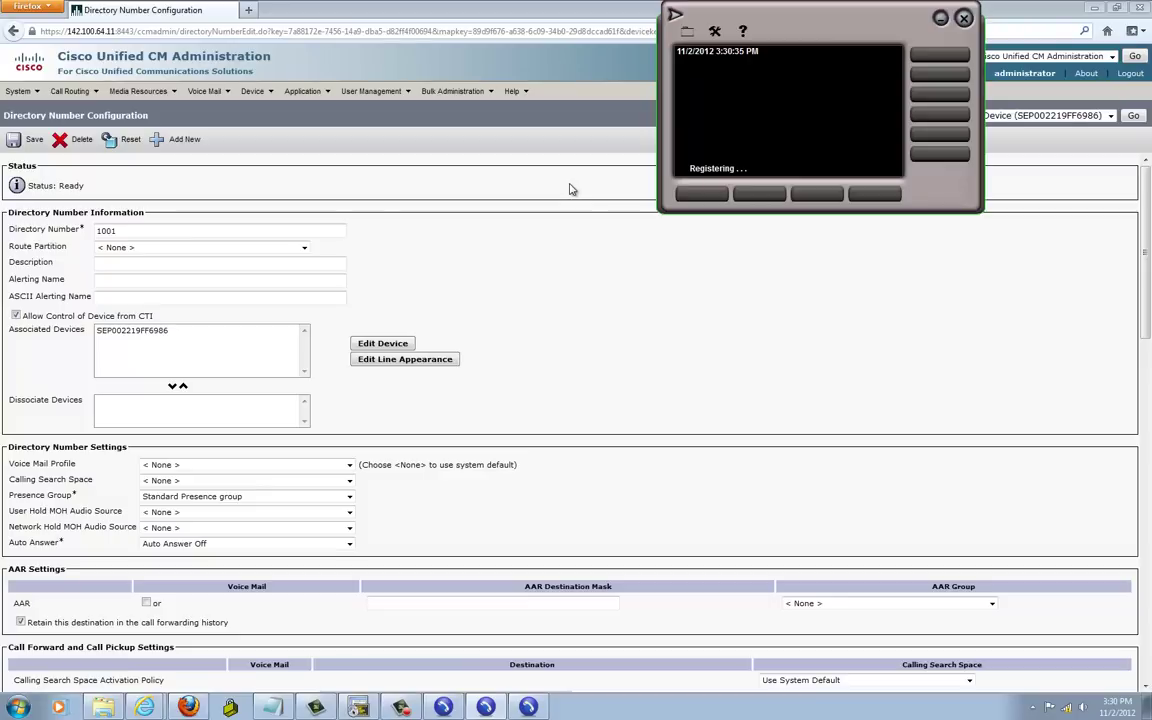
# Turn off Mini View Mode on the BR1 softphone and place the HQ softphone beside it.
pyautogui.click(687, 30)
pyautogui.click(725, 157)
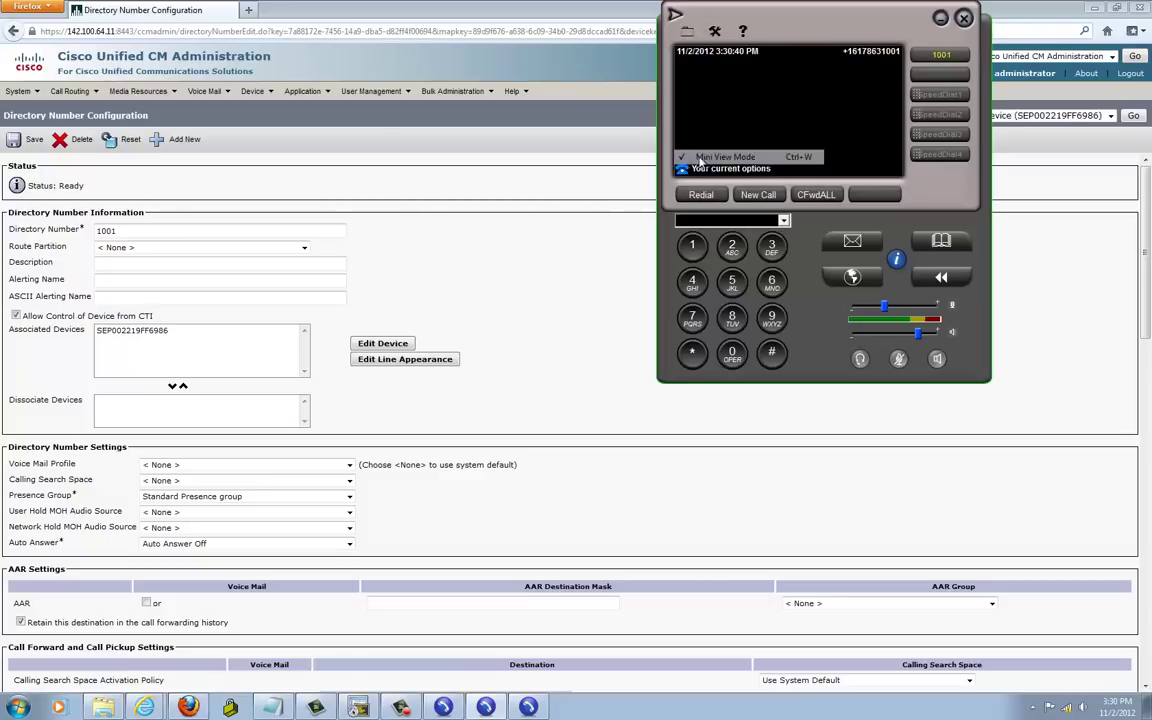
pyautogui.click(444, 707)
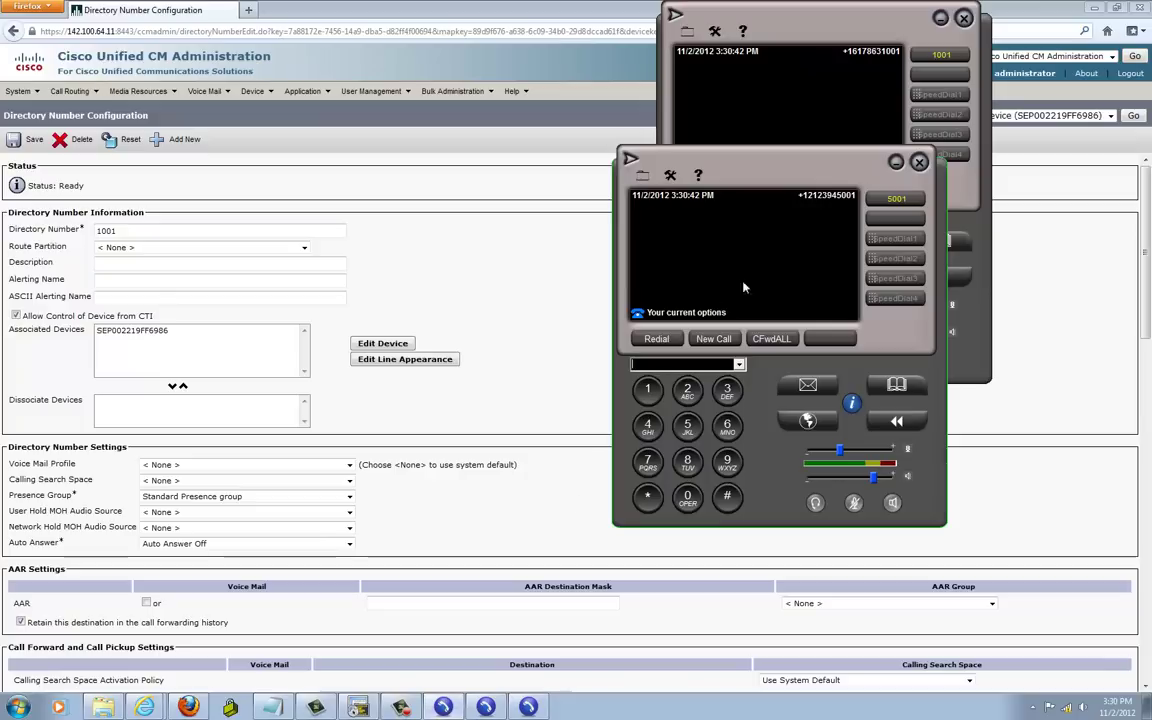
pyautogui.moveTo(790, 175); pyautogui.dragTo(462, 35)
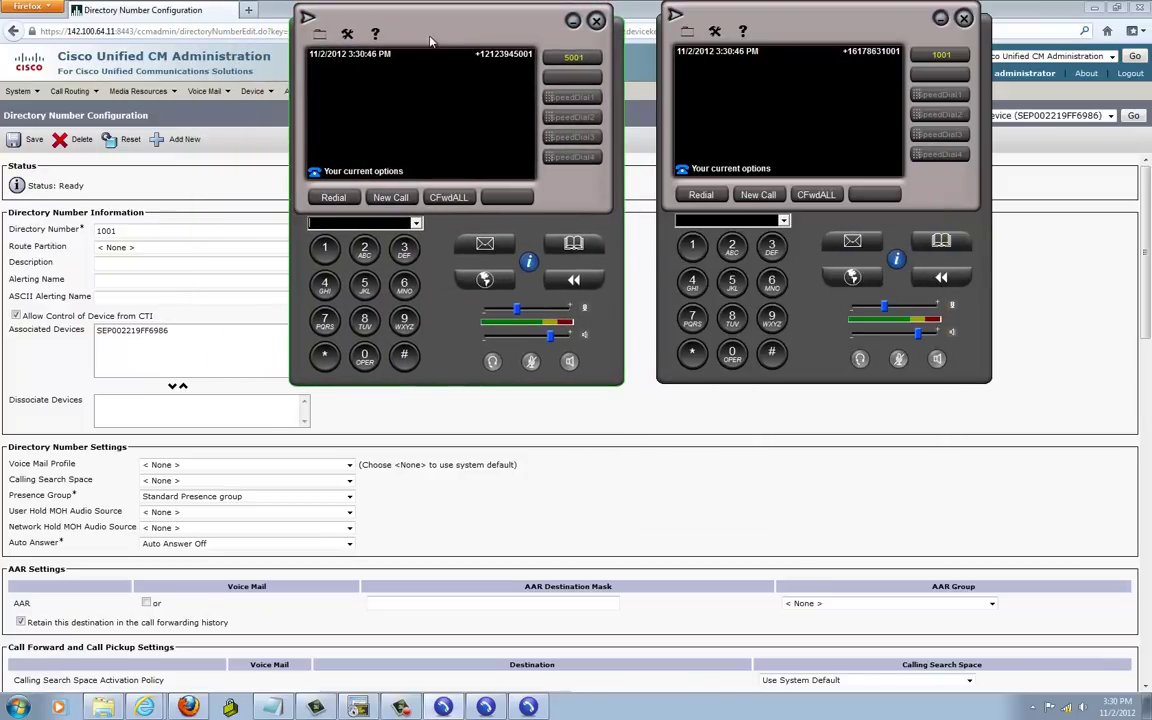
# Place a test call from the HQ softphone to extension 1001 and end it unanswered.
pyautogui.moveTo(430, 40); pyautogui.dragTo(415, 35)
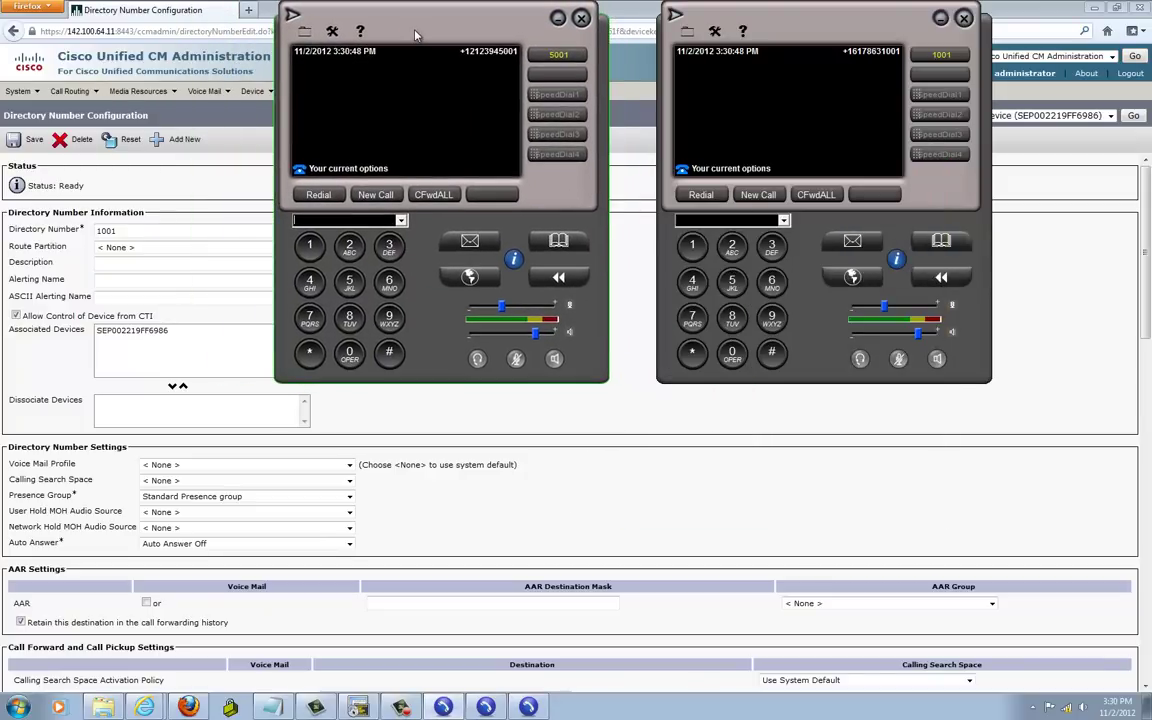
pyautogui.write('1001')
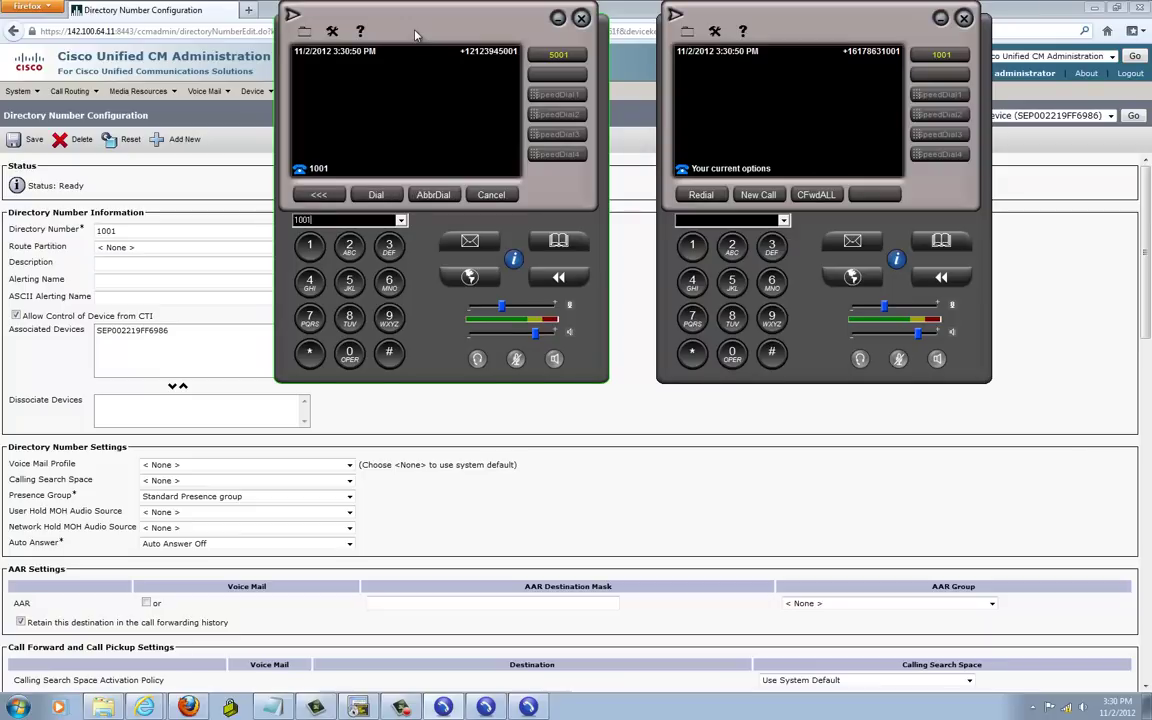
pyautogui.click(376, 194)
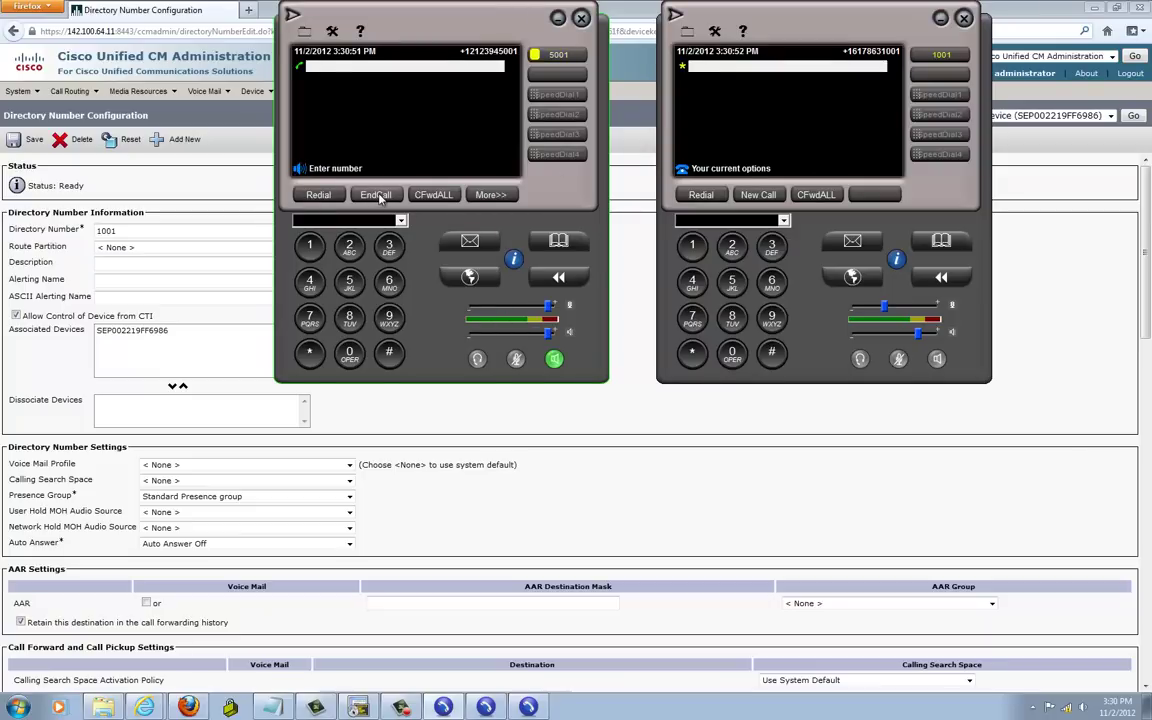
pyautogui.click(376, 194)
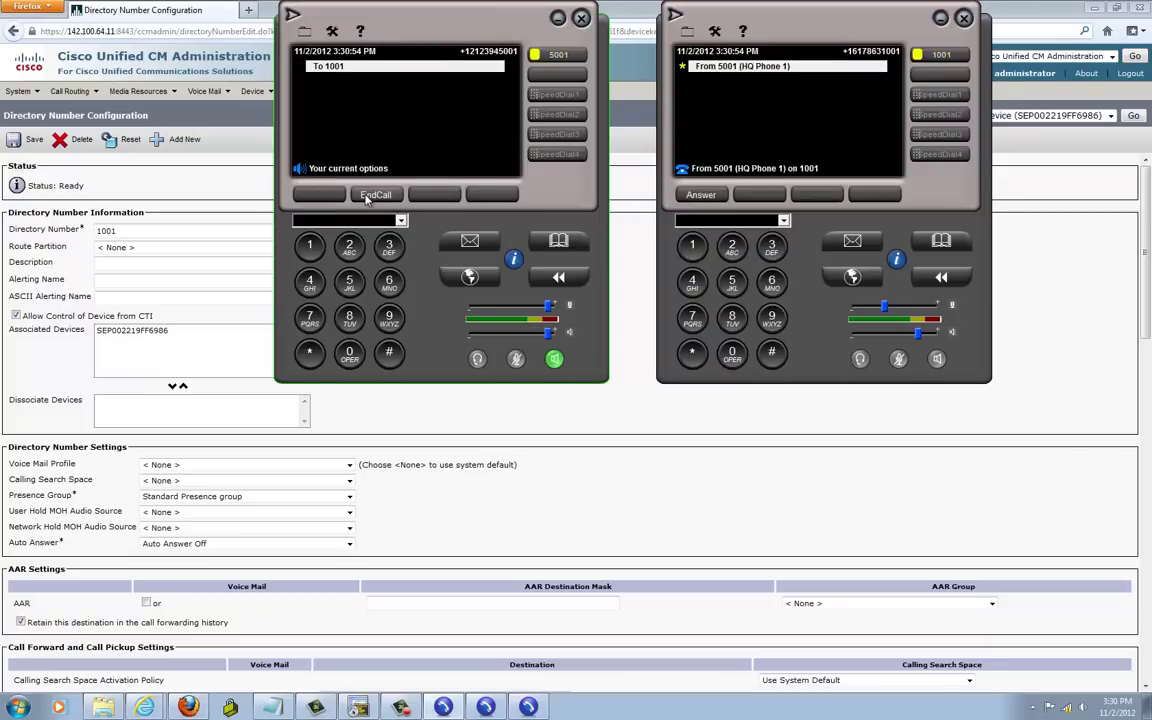
pyautogui.click(690, 195)
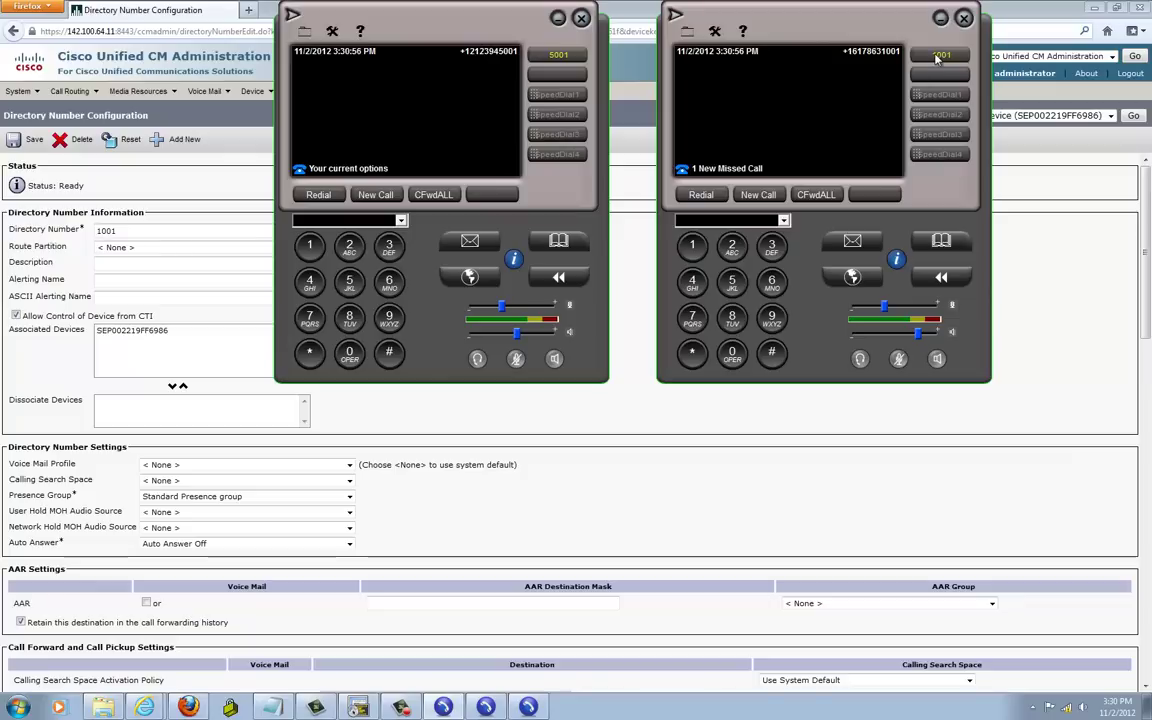
# Call extension 5001 from the BR1 softphone, answering and ending the test call on the HQ softphone.
pyautogui.write('5001 (HQ Phone 1')
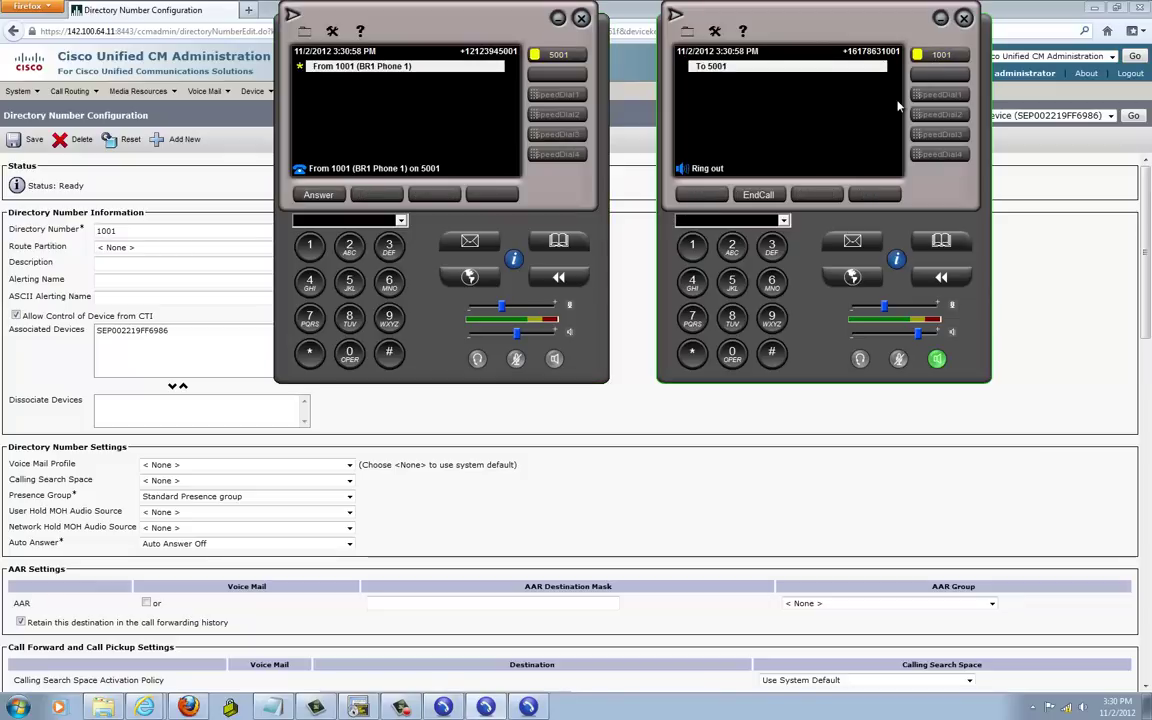
pyautogui.click(312, 194)
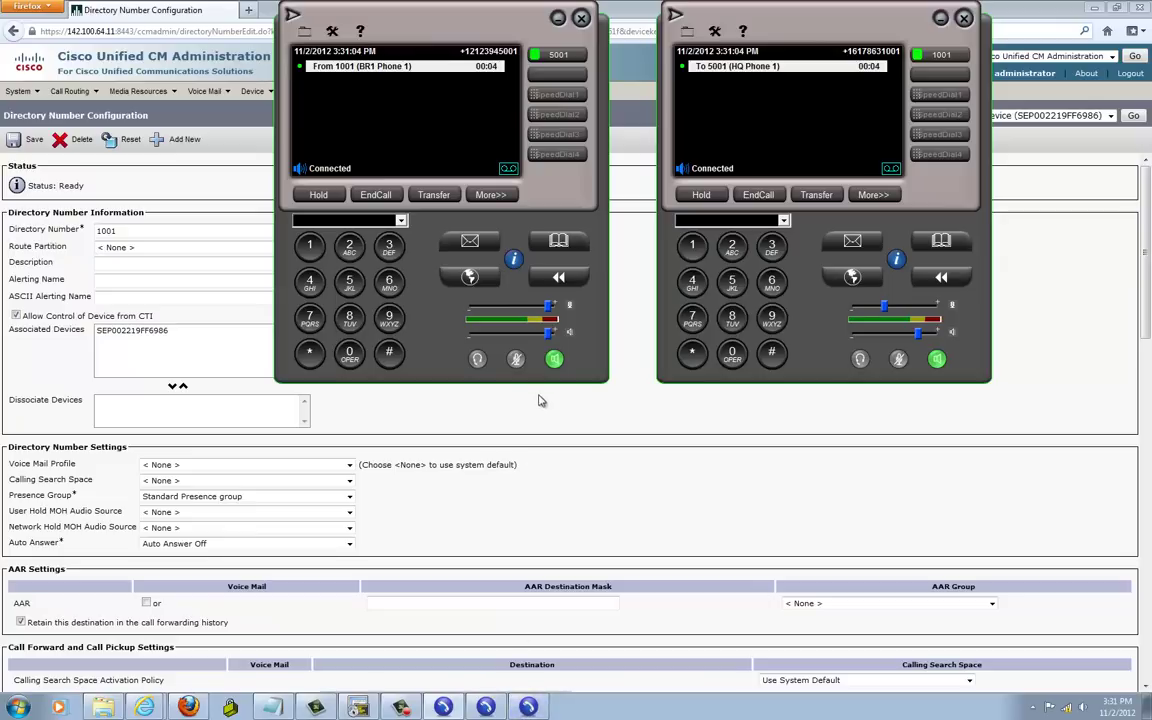
pyautogui.click(374, 196)
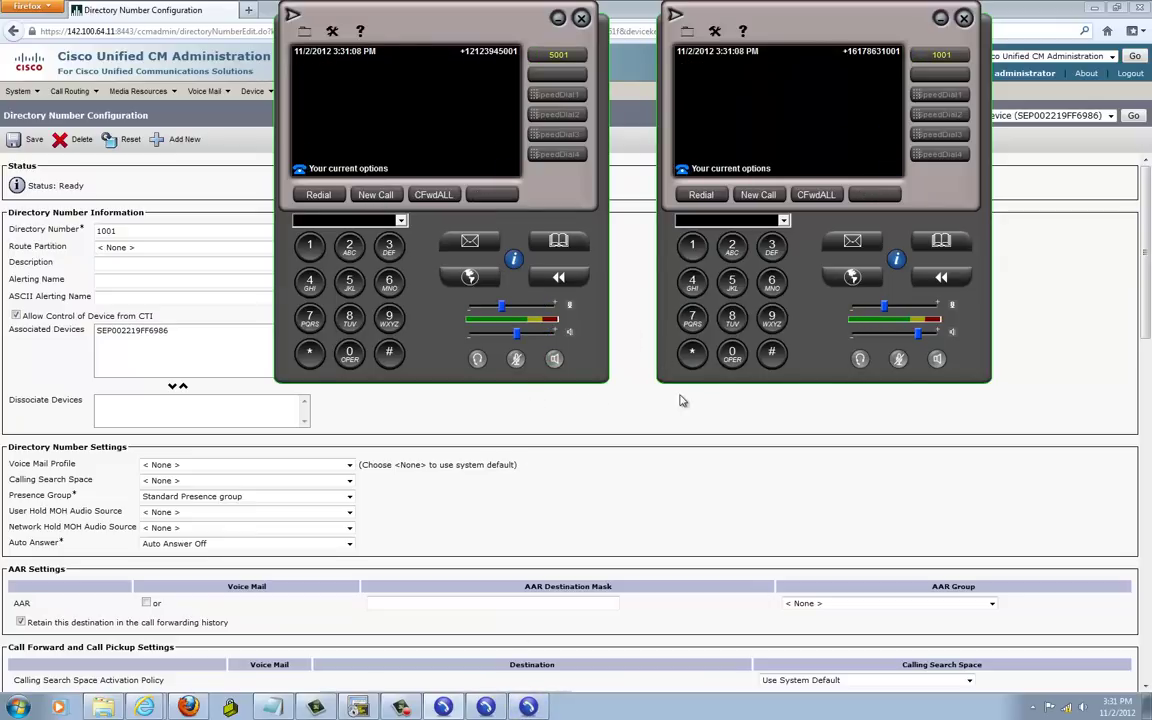